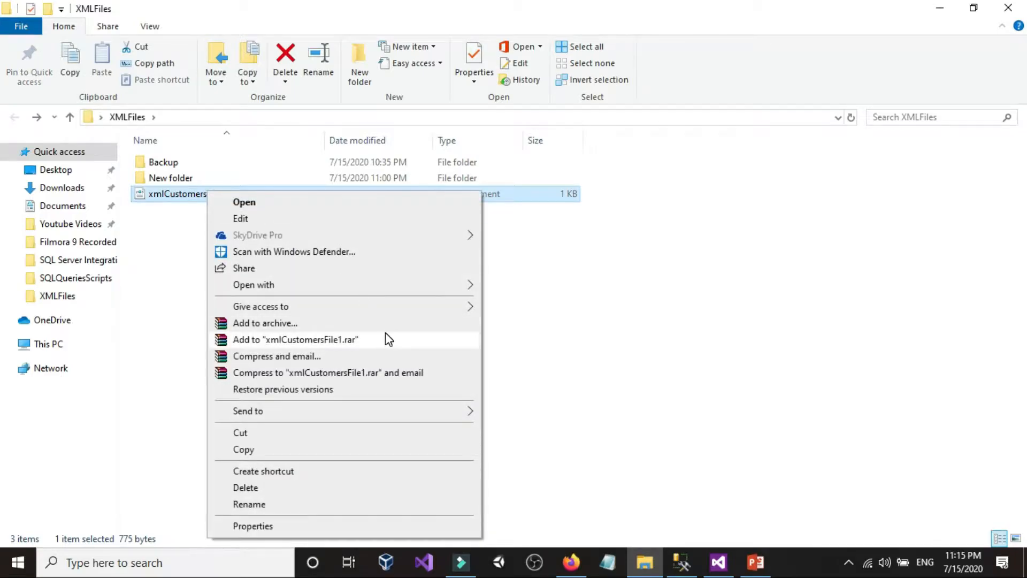
Step: Open xmlCustomersFile1.xml from the XMLFiles folder in Notepad
{"action": "mouse_move", "coordinate": [434, 292]}
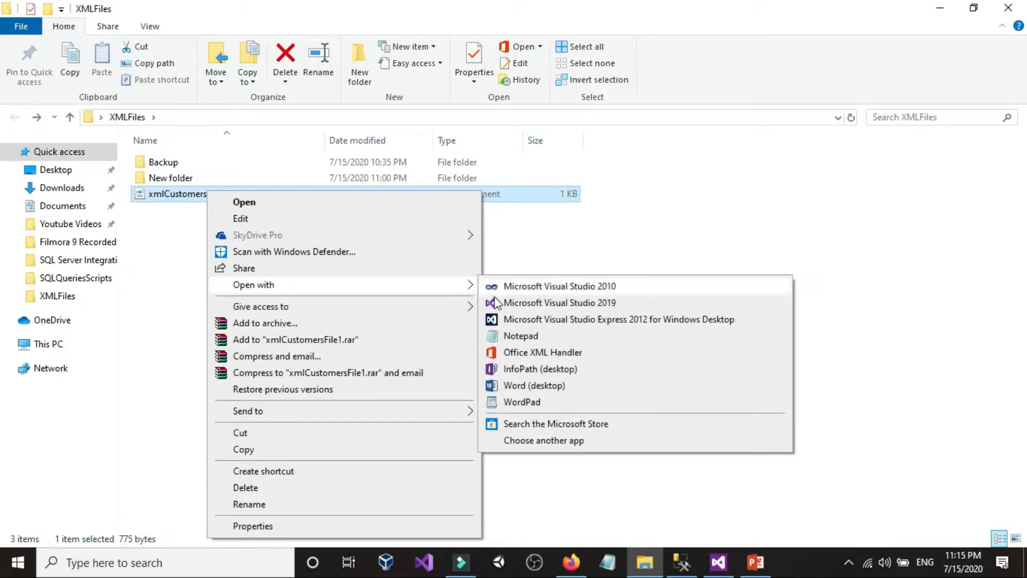
{"action": "left_click", "coordinate": [507, 339]}
{"action": "double_click", "coordinate": [422, 155]}
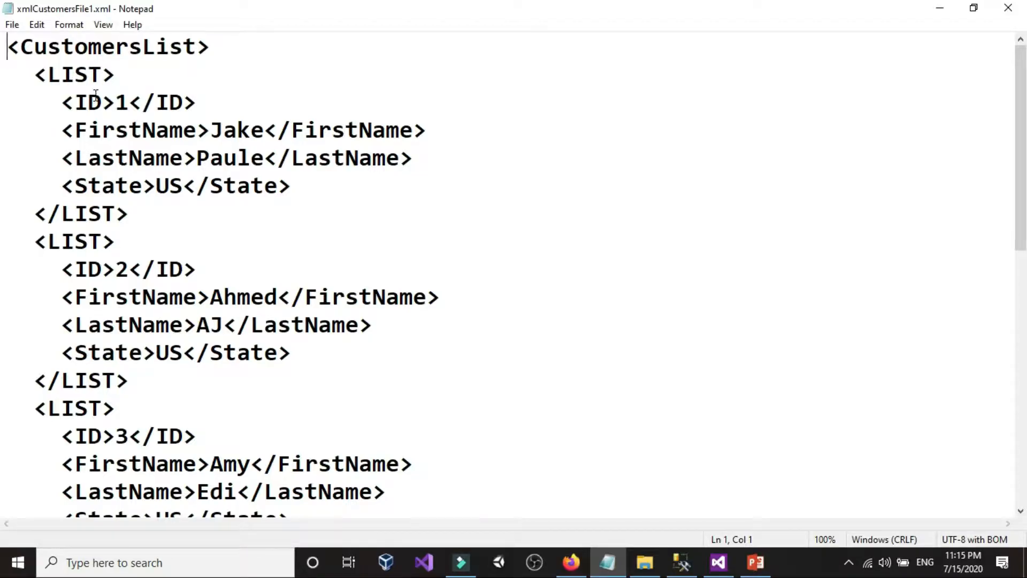
Step: Examine the CustomersList root, its LIST elements and their ID, FirstName, LastName and State fields, then close the XML file
{"action": "left_click", "coordinate": [117, 105]}
{"action": "left_click", "coordinate": [124, 102]}
{"action": "left_click", "coordinate": [130, 131]}
{"action": "left_click", "coordinate": [128, 159]}
{"action": "left_click", "coordinate": [115, 178]}
{"action": "left_click", "coordinate": [212, 47]}
{"action": "left_click_drag", "start_coordinate": [197, 46], "coordinate": [26, 49]}
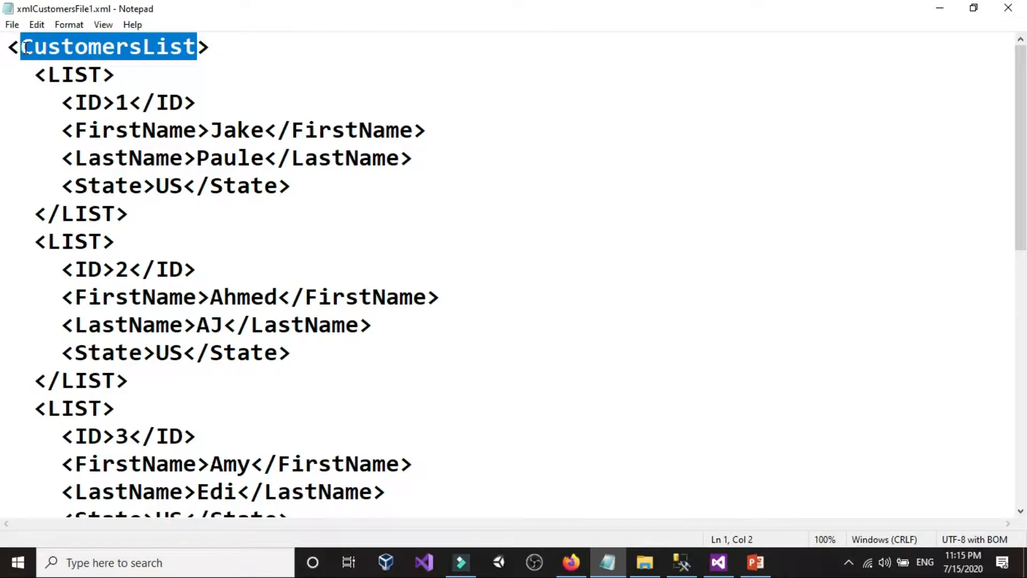
{"action": "left_click", "coordinate": [90, 47]}
{"action": "left_click_drag", "start_coordinate": [102, 75], "coordinate": [49, 75]}
{"action": "left_click", "coordinate": [50, 74]}
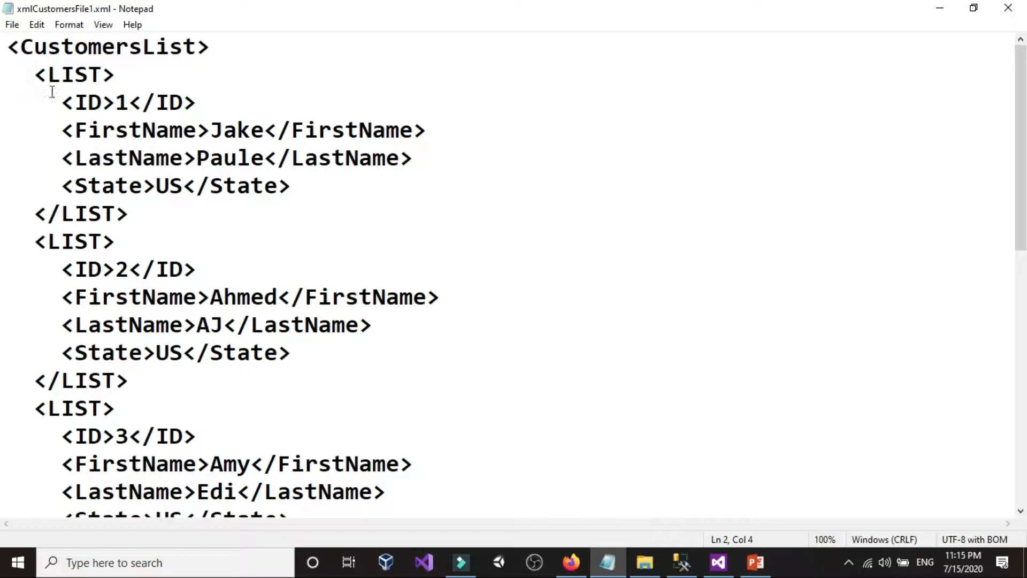
{"action": "scroll", "coordinate": [119, 204], "scroll_direction": "down", "scroll_amount": 4}
{"action": "scroll", "coordinate": [182, 315], "scroll_direction": "down", "scroll_amount": 3}
{"action": "scroll", "coordinate": [183, 441], "scroll_direction": "up", "scroll_amount": 7}
{"action": "left_click", "coordinate": [1005, 10]}
Step: Switch to SQL Server Management Studio and review the Customers select query and the SSISTest database
{"action": "left_click", "coordinate": [682, 562]}
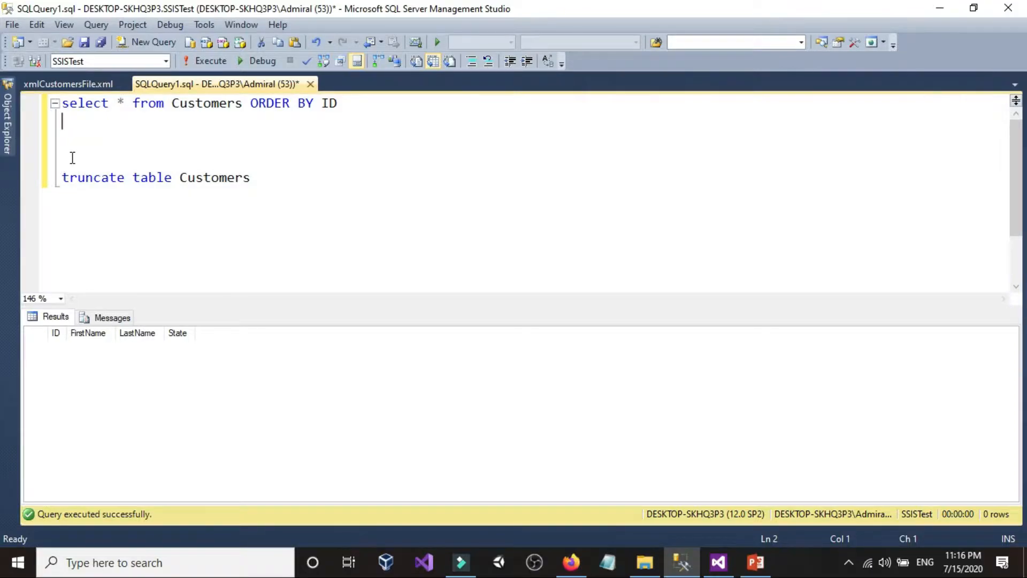
{"action": "left_click_drag", "start_coordinate": [376, 101], "coordinate": [58, 101]}
{"action": "left_click", "coordinate": [169, 103]}
{"action": "left_click_drag", "start_coordinate": [243, 104], "coordinate": [61, 103]}
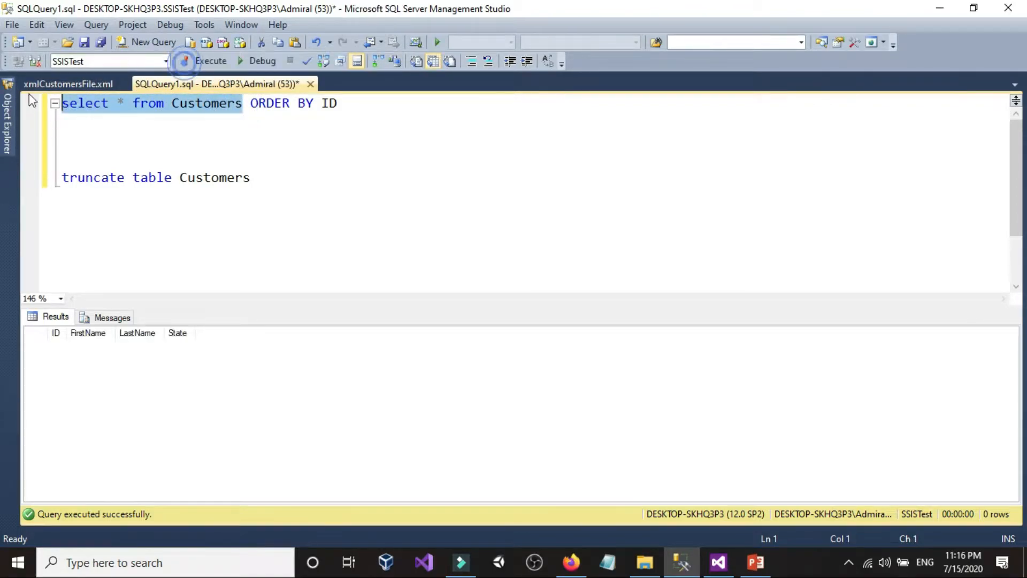
{"action": "mouse_move", "coordinate": [8, 123]}
{"action": "left_click", "coordinate": [90, 199]}
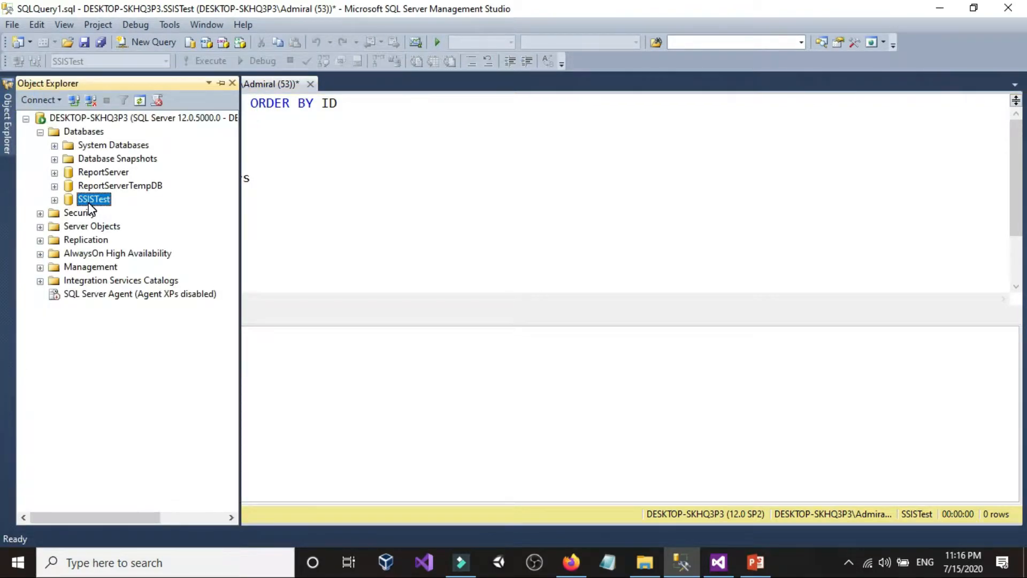
{"action": "left_click", "coordinate": [546, 194]}
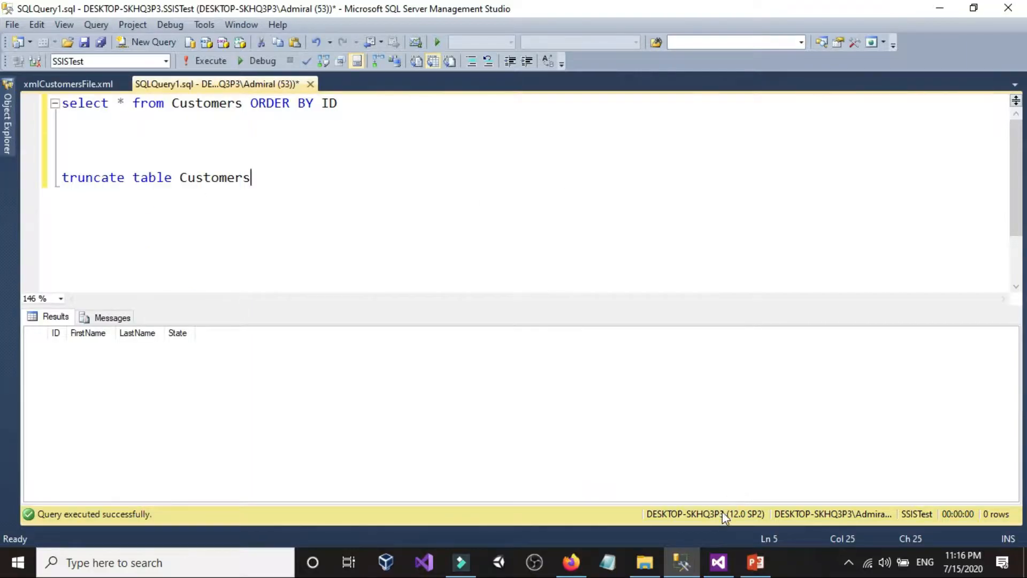
Step: Switch to Visual Studio and add a new SSIS package to the Integration Services Project SSIS project
{"action": "left_click", "coordinate": [714, 571]}
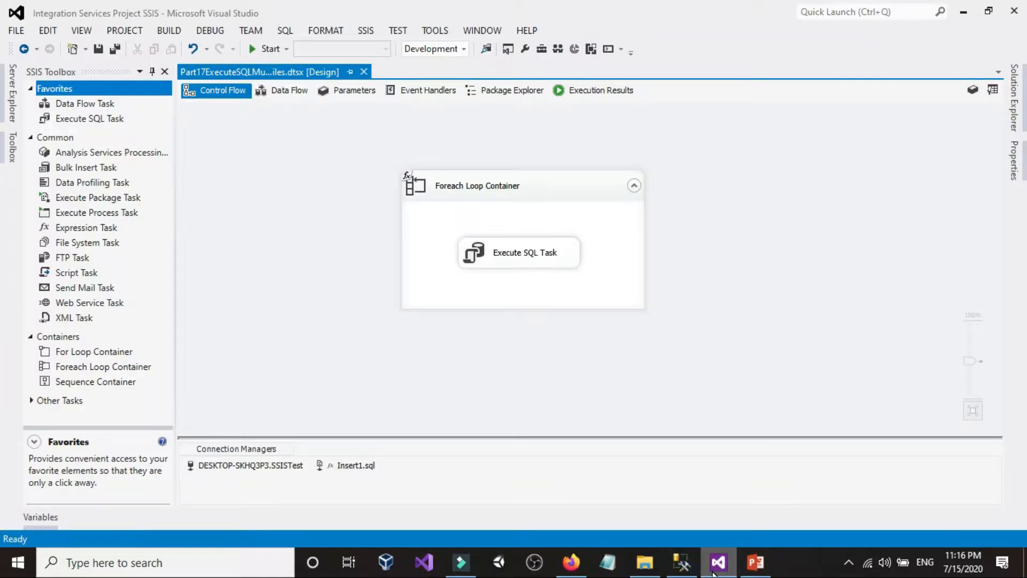
{"action": "left_click", "coordinate": [714, 568]}
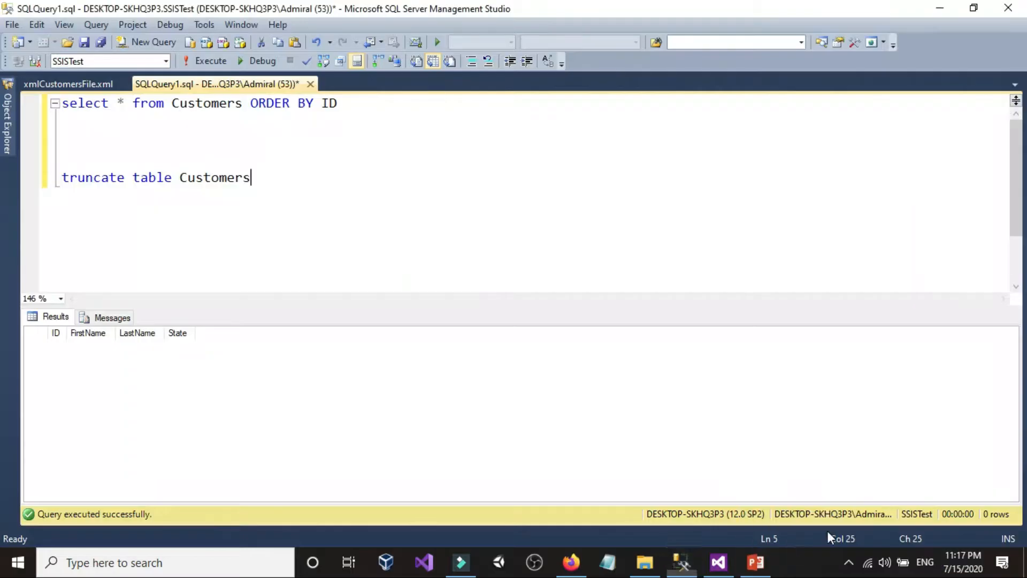
{"action": "left_click", "coordinate": [716, 567]}
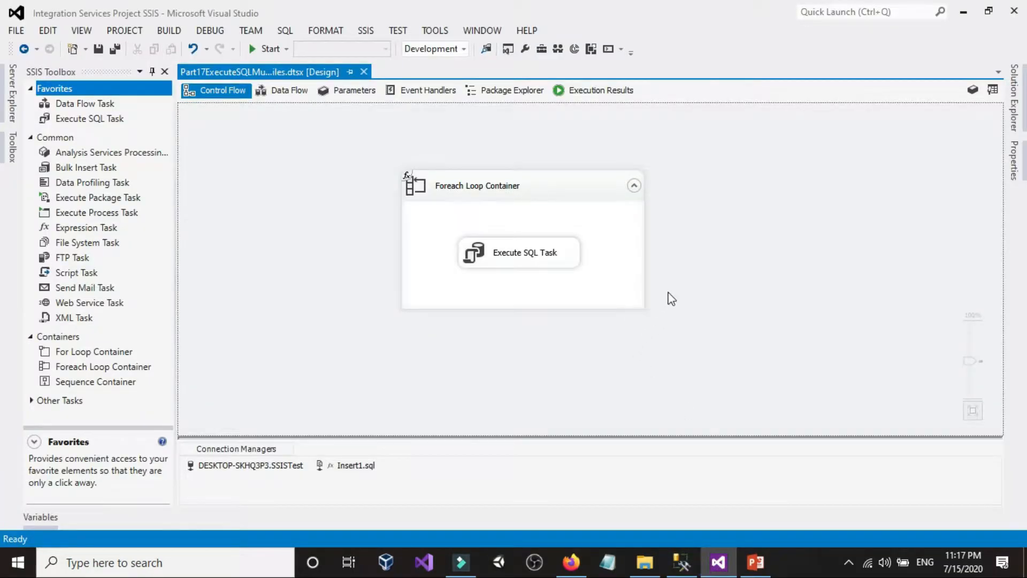
{"action": "left_click", "coordinate": [1015, 109]}
{"action": "right_click", "coordinate": [744, 167]}
{"action": "left_click", "coordinate": [791, 174]}
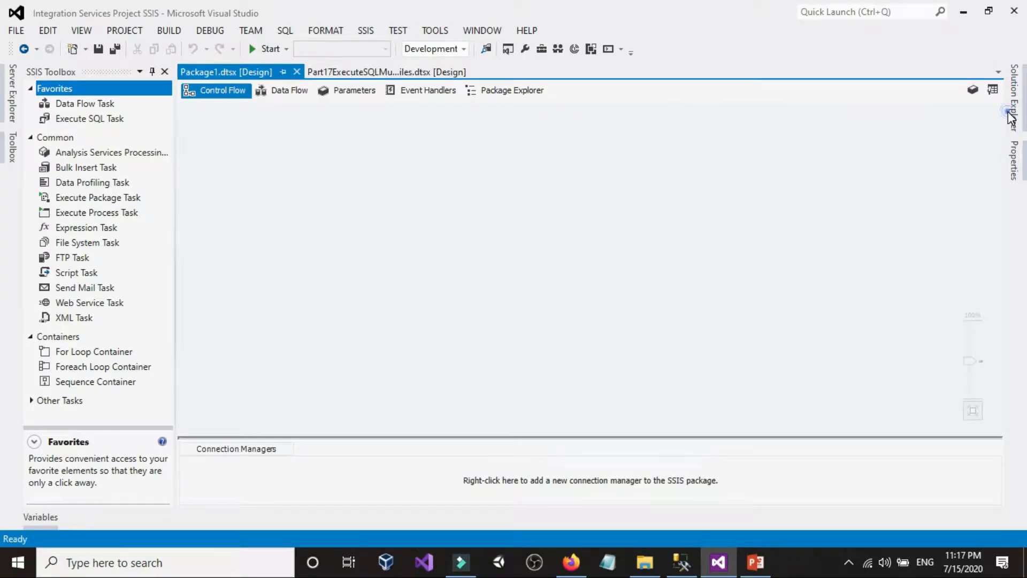
Step: Rename the new package Package1.dtsx as Part20LoadMultipleorSingleXMLFiles.dtsx
{"action": "left_click", "coordinate": [1011, 107]}
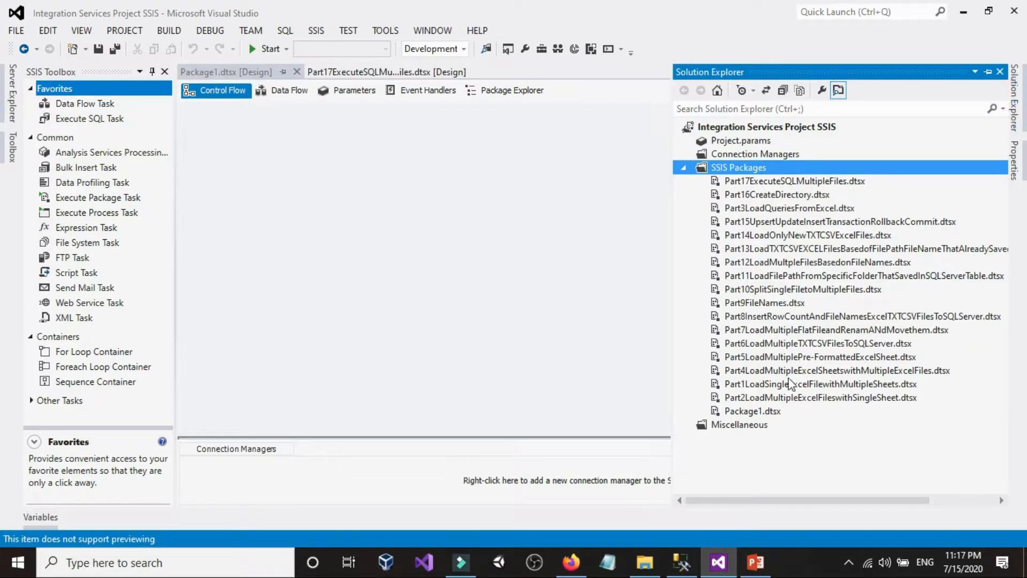
{"action": "left_click", "coordinate": [757, 413]}
{"action": "left_click", "coordinate": [758, 415]}
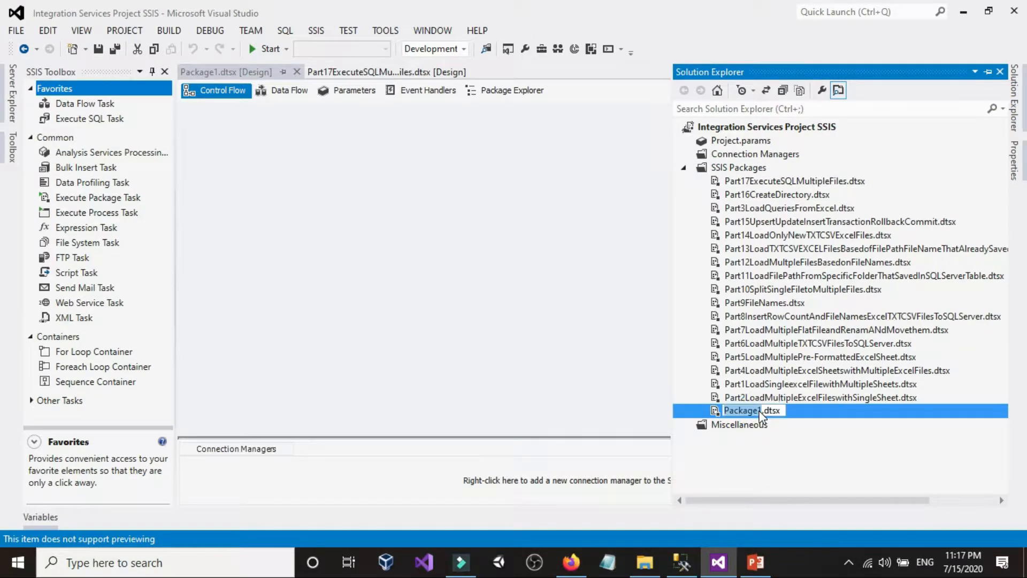
{"action": "type", "text": "Part20"}
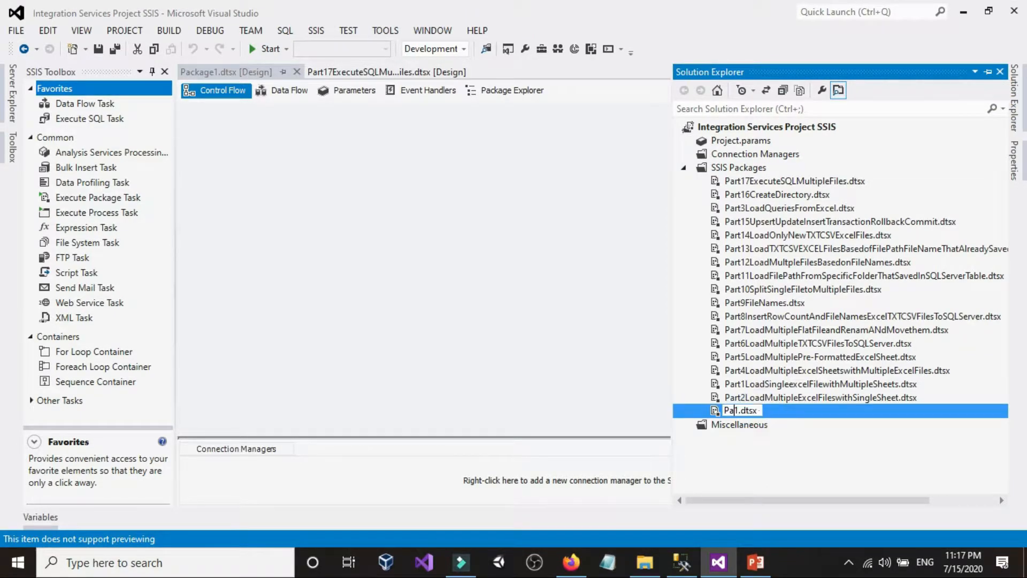
{"action": "type", "text": "LoadMultipleorSingleXMLFiles"}
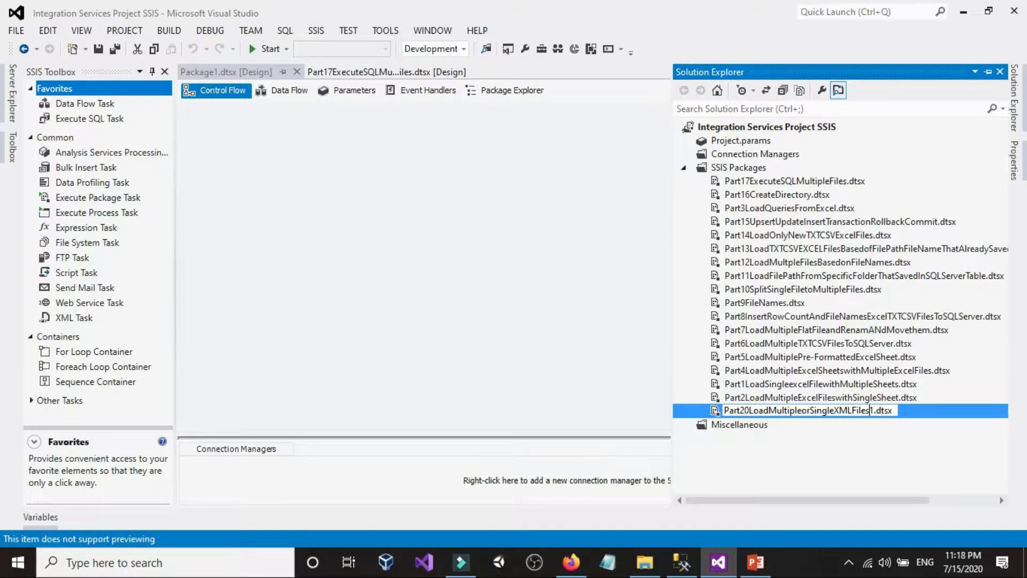
{"action": "key", "text": "BackSpace"}
{"action": "key", "text": "Return"}
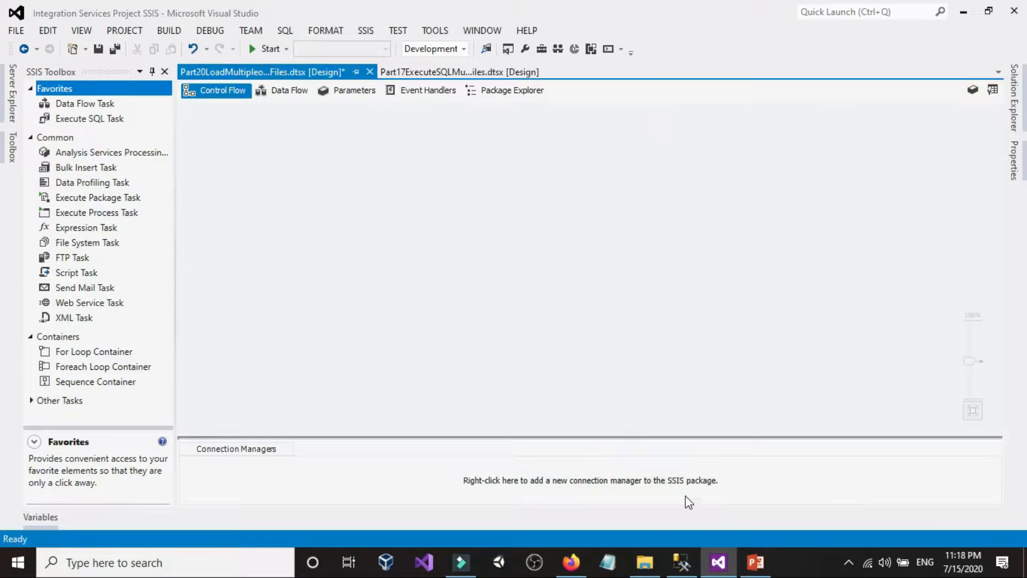
Step: Switch to File Explorer and check the contents of the XMLFiles folder and its New folder subfolder
{"action": "left_click", "coordinate": [645, 562]}
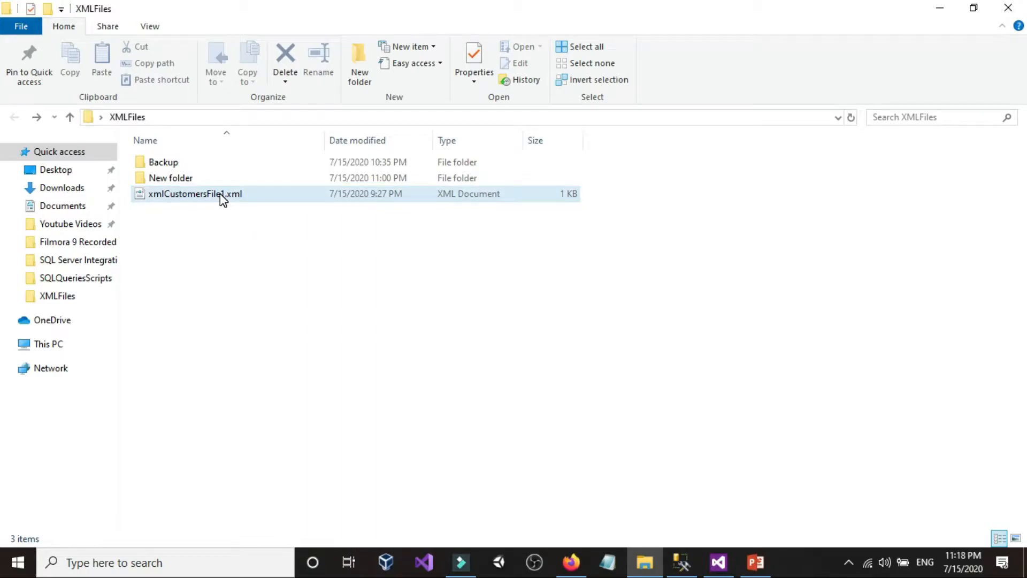
{"action": "double_click", "coordinate": [189, 178]}
{"action": "left_click", "coordinate": [14, 117]}
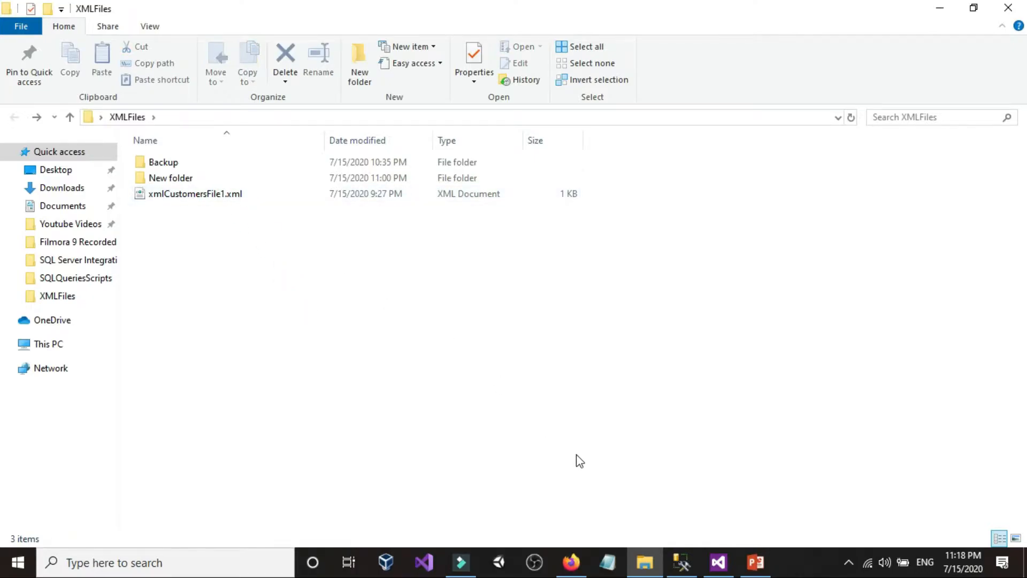
Step: Return to Visual Studio, add a Data Flow Task to the package's control flow and open it for editing
{"action": "left_click", "coordinate": [718, 561]}
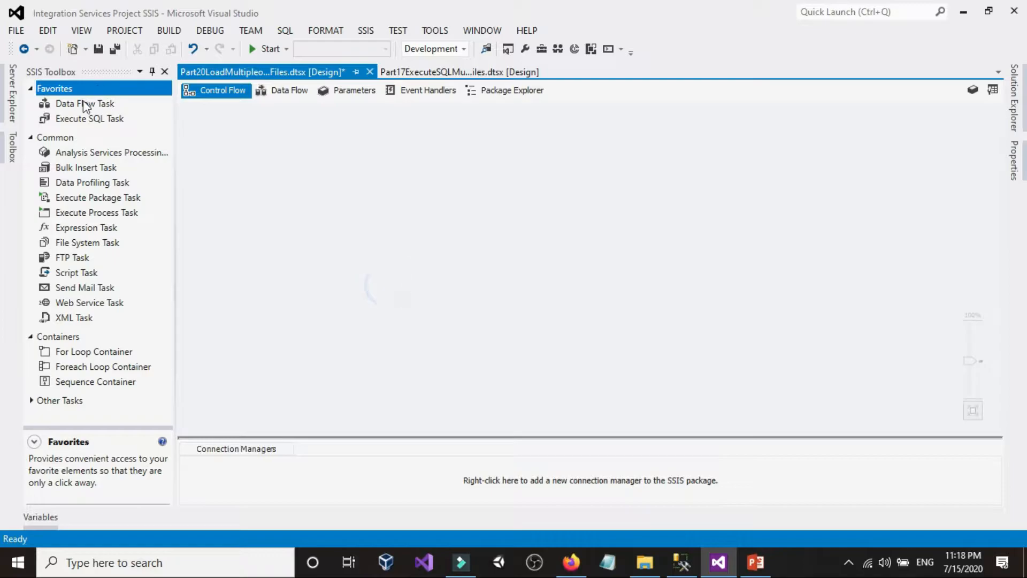
{"action": "left_click_drag", "start_coordinate": [83, 107], "coordinate": [338, 200]}
{"action": "scroll", "coordinate": [301, 204], "scroll_direction": "up", "scroll_amount": 2}
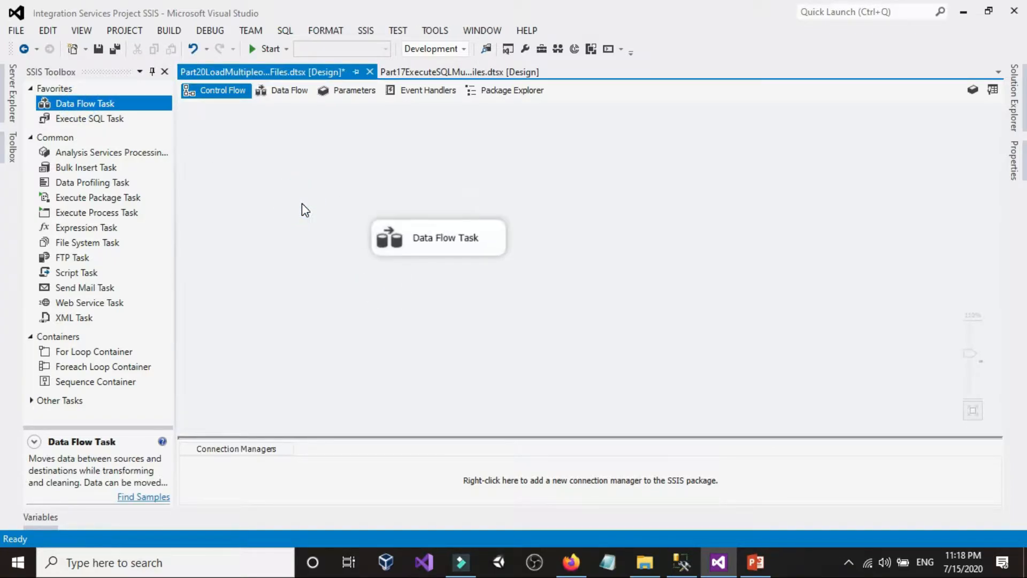
{"action": "double_click", "coordinate": [412, 238]}
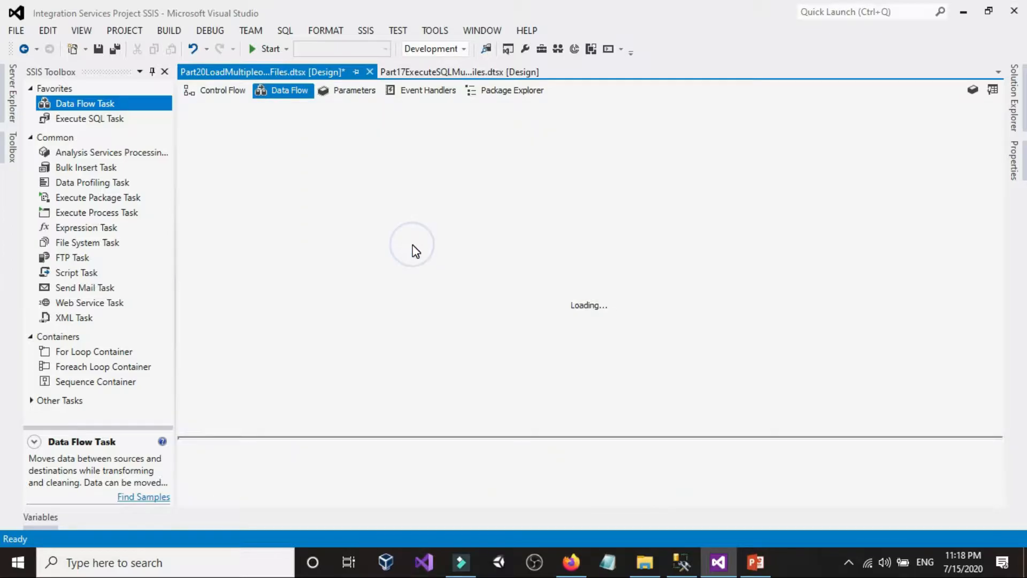
Step: Check the source file in the XMLFiles folder, then add an XML Source to the data flow in Visual Studio
{"action": "left_click", "coordinate": [645, 562]}
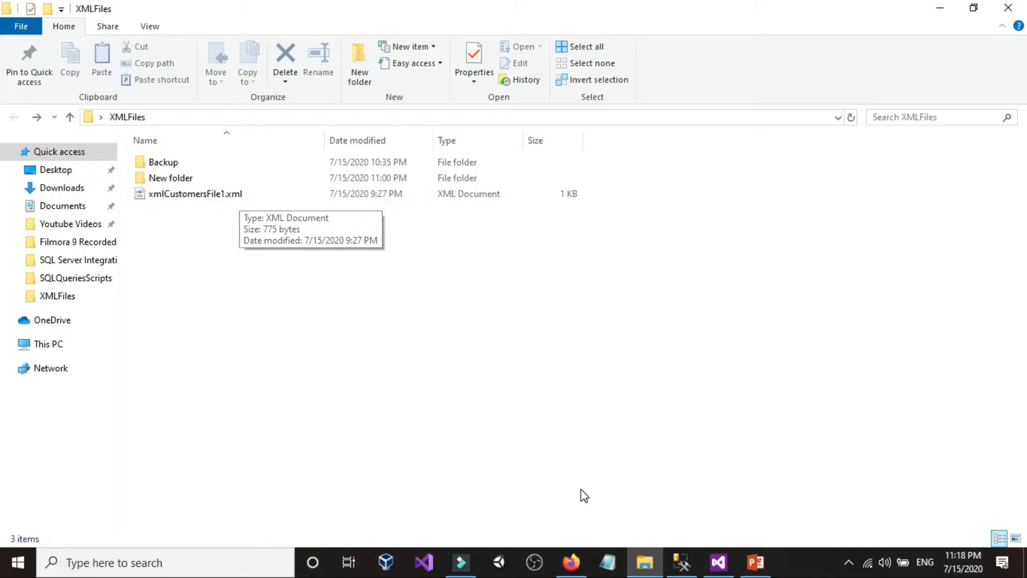
{"action": "left_click", "coordinate": [718, 562]}
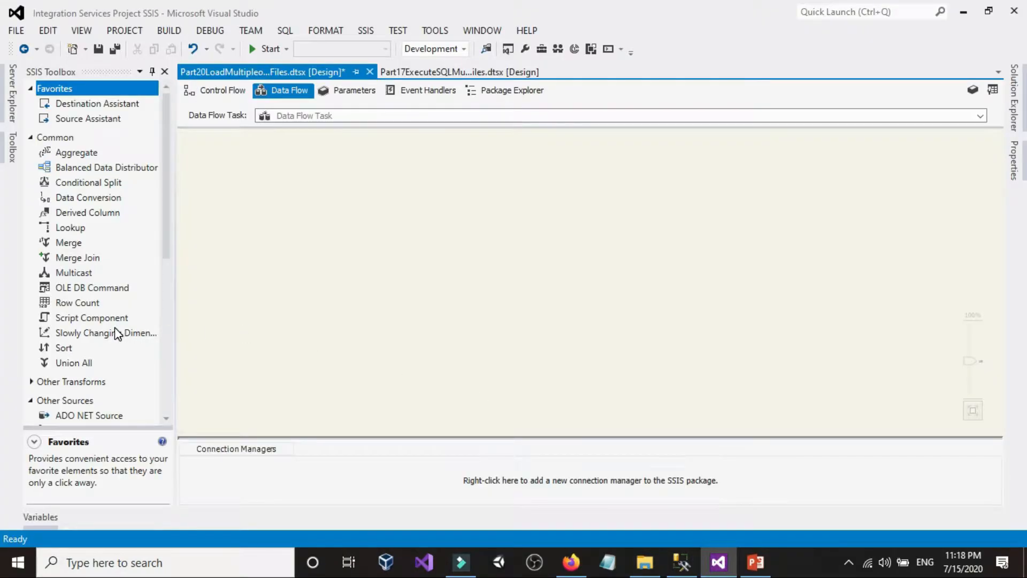
{"action": "scroll", "coordinate": [115, 329], "scroll_direction": "down", "scroll_amount": 4}
{"action": "left_click_drag", "start_coordinate": [78, 339], "coordinate": [348, 165]}
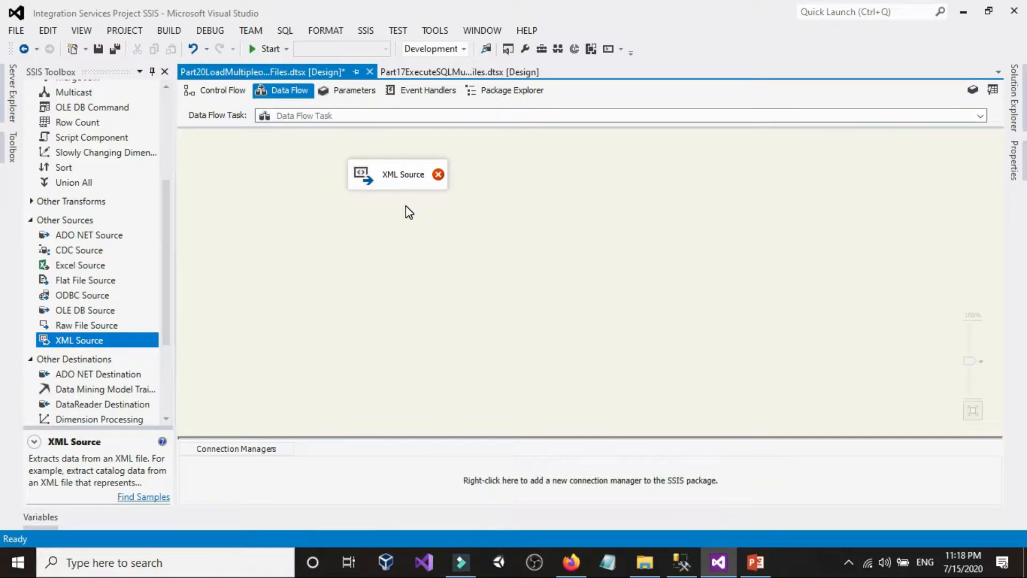
Step: Check the Customers query in SQL Server Management Studio, then add an OLE DB Destination below the XML Source in Visual Studio
{"action": "left_click", "coordinate": [681, 561]}
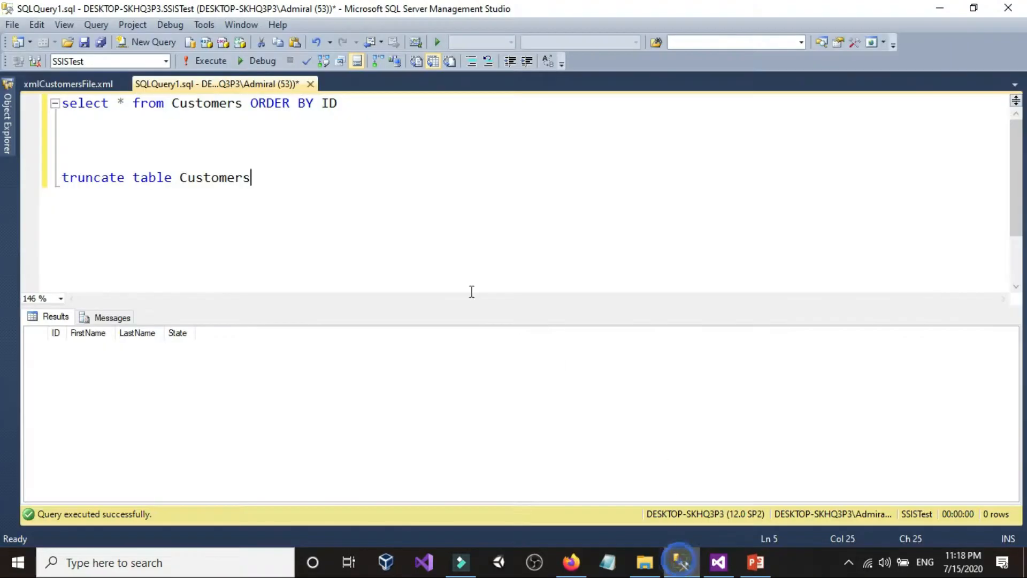
{"action": "left_click", "coordinate": [718, 562]}
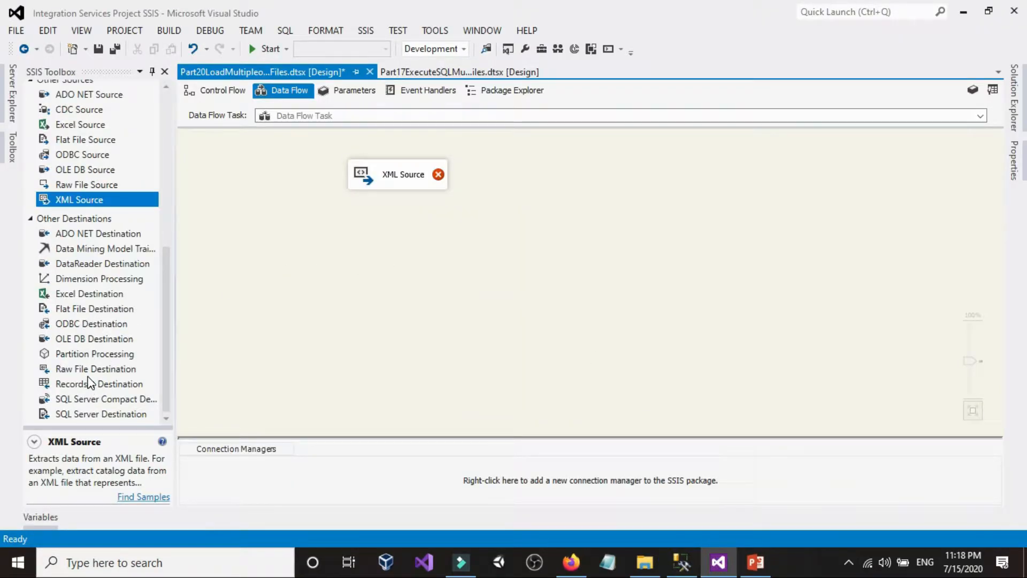
{"action": "left_click_drag", "start_coordinate": [91, 339], "coordinate": [487, 318]}
{"action": "left_click", "coordinate": [442, 290]}
{"action": "left_click", "coordinate": [437, 290]}
{"action": "scroll", "coordinate": [437, 290], "scroll_direction": "up", "scroll_amount": 1}
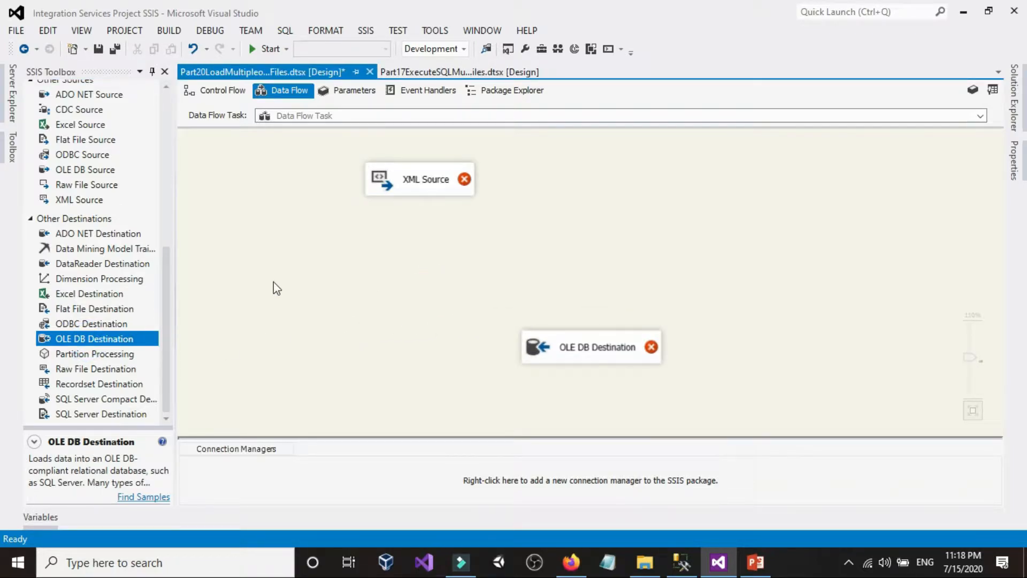
Step: Add a Data Conversion transformation between the XML Source and the OLE DB Destination
{"action": "scroll", "coordinate": [99, 268], "scroll_direction": "up", "scroll_amount": 6}
{"action": "scroll", "coordinate": [98, 267], "scroll_direction": "up", "scroll_amount": 2}
{"action": "left_click_drag", "start_coordinate": [94, 197], "coordinate": [470, 245]}
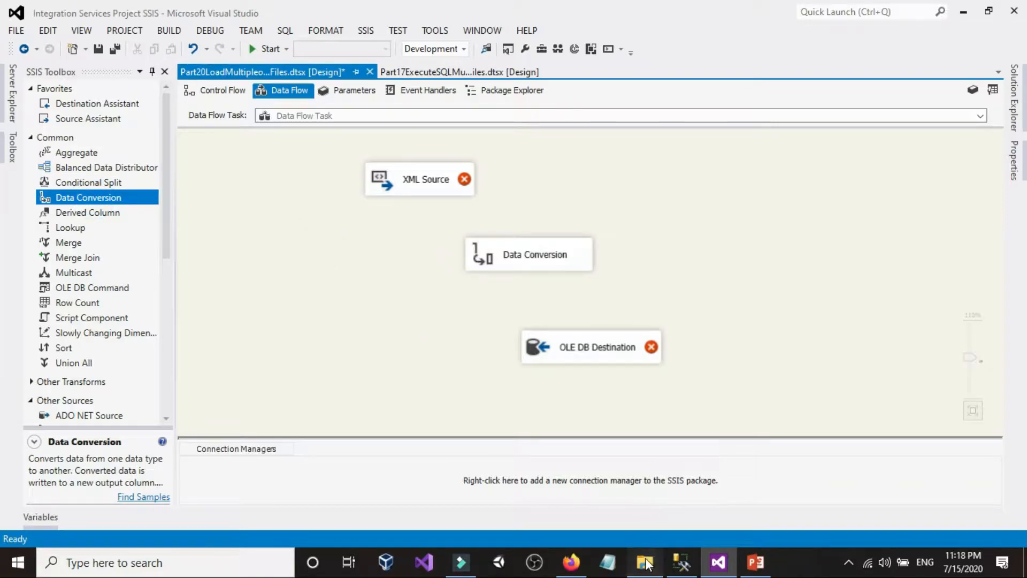
Step: Switch to SQL Server Management Studio and examine the column data types of the dbo.Customers table in SSISTest
{"action": "left_click", "coordinate": [646, 562]}
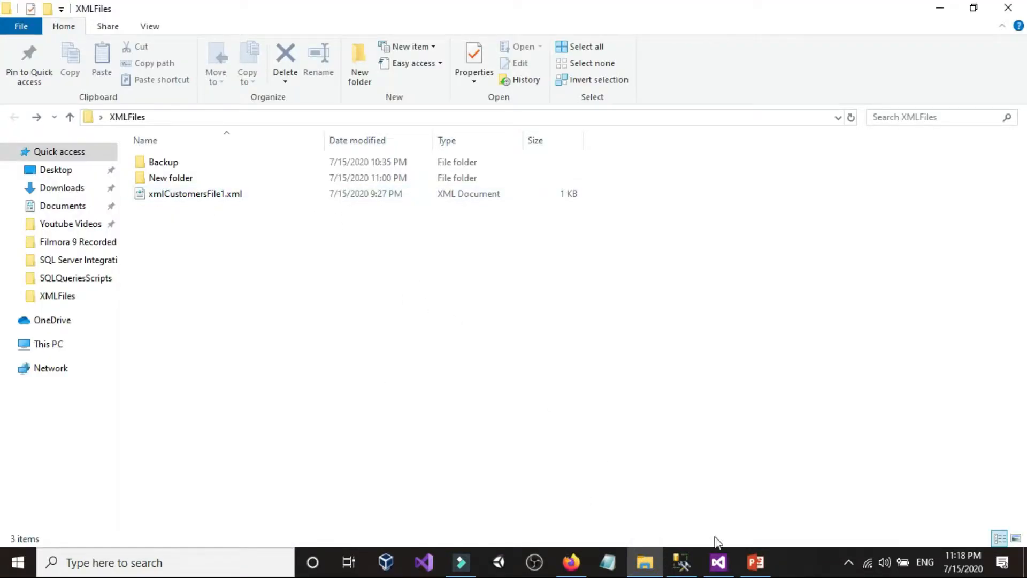
{"action": "left_click", "coordinate": [681, 562]}
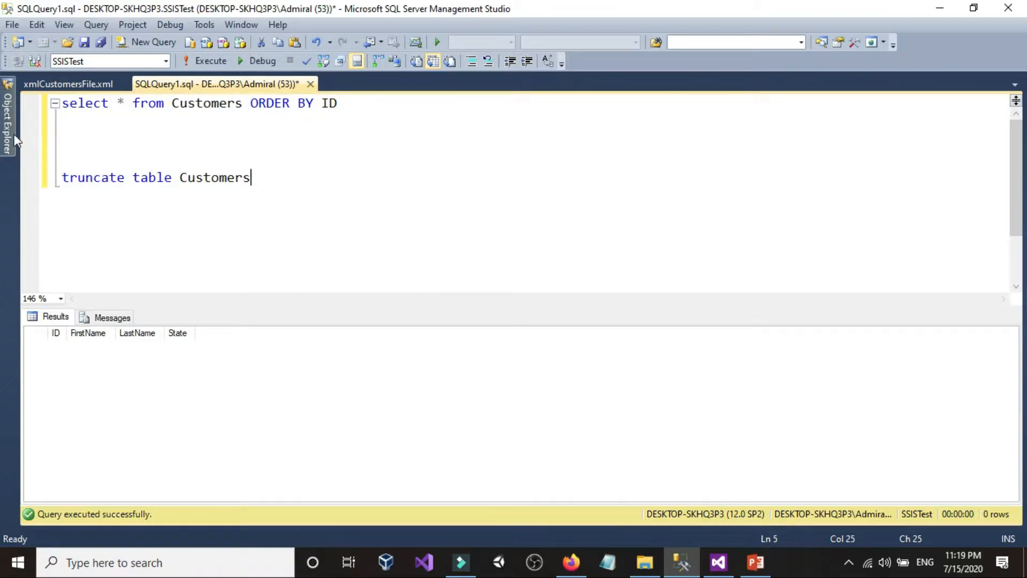
{"action": "left_click", "coordinate": [12, 134]}
{"action": "left_click", "coordinate": [54, 199]}
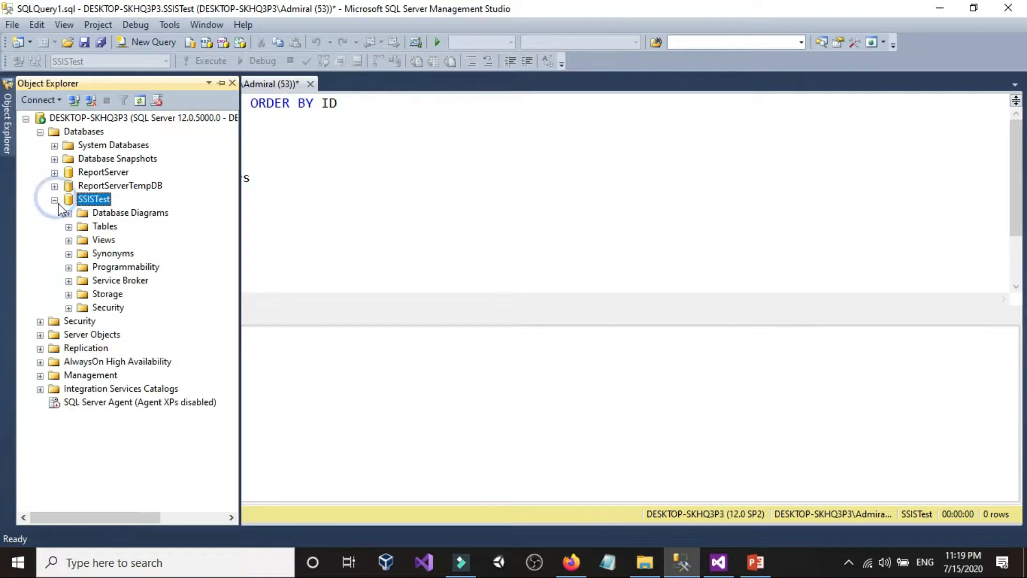
{"action": "left_click", "coordinate": [69, 227]}
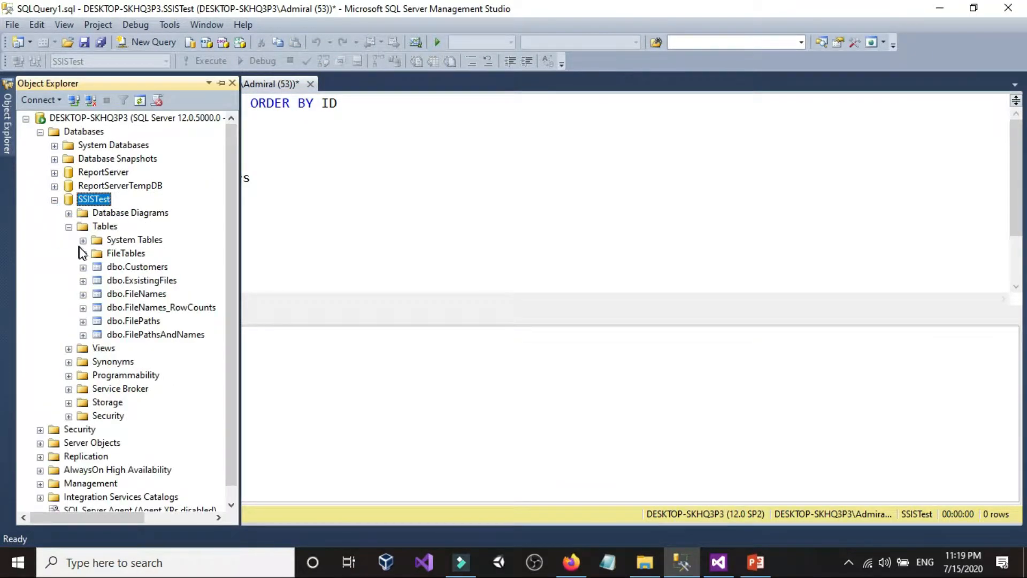
{"action": "left_click", "coordinate": [83, 267]}
{"action": "left_click", "coordinate": [97, 281]}
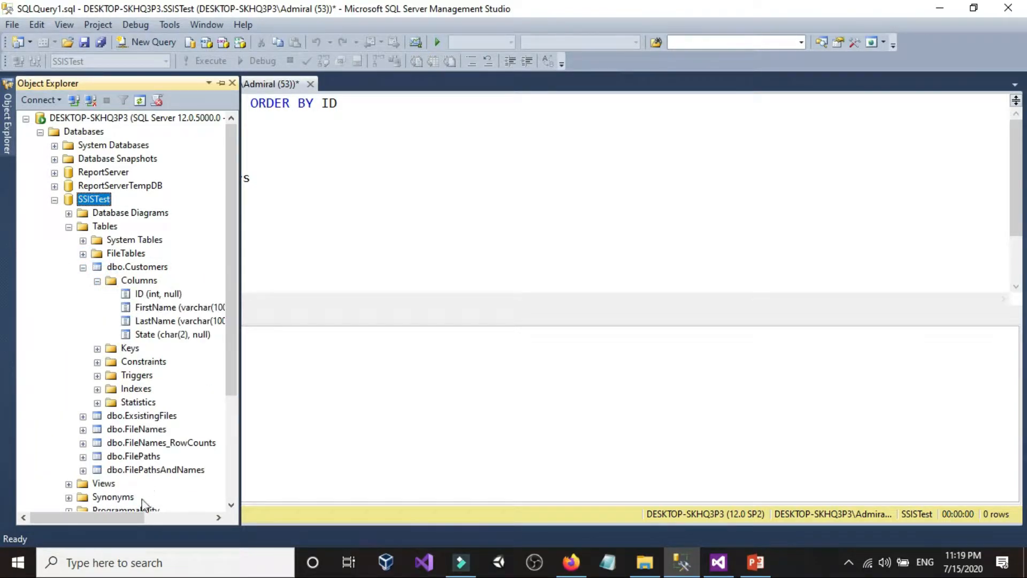
Step: Switch to Visual Studio and set the XML Source's XML location to xmlCustomersFile1.xml in the XMLFiles folder
{"action": "left_click_drag", "start_coordinate": [136, 516], "coordinate": [155, 515]}
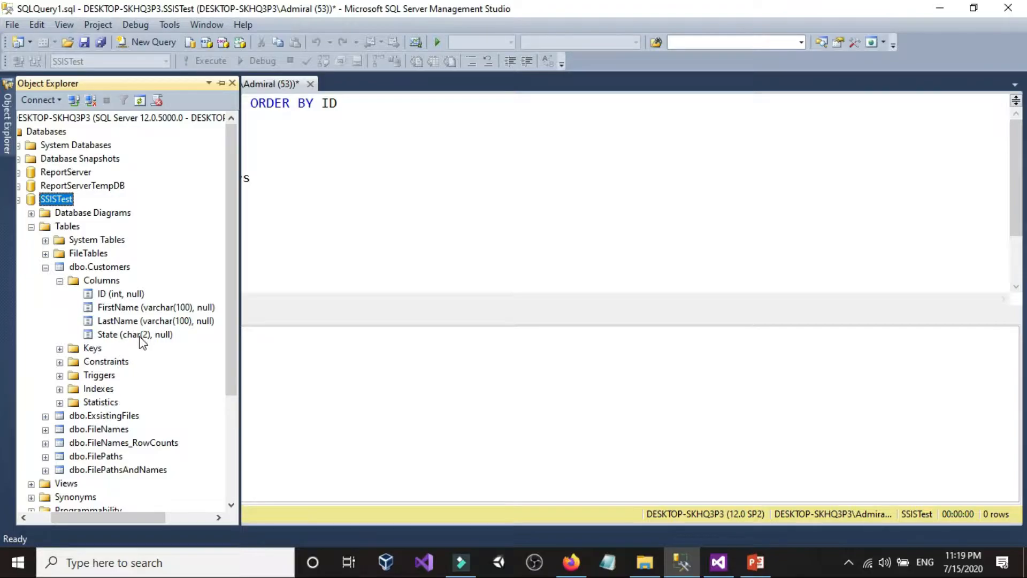
{"action": "left_click", "coordinate": [719, 562]}
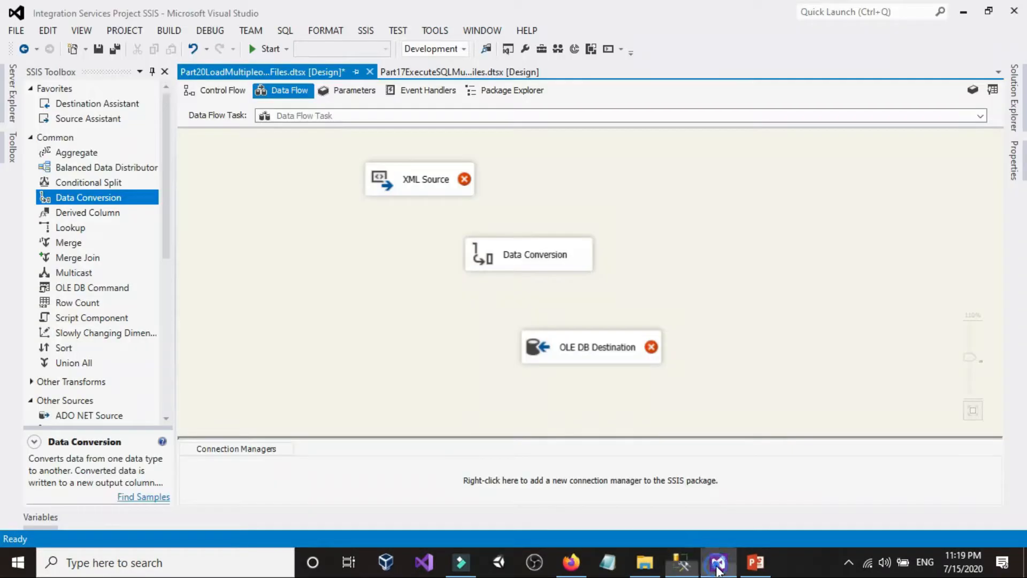
{"action": "left_click_drag", "start_coordinate": [394, 183], "coordinate": [369, 183]}
{"action": "left_click", "coordinate": [384, 222]}
{"action": "double_click", "coordinate": [392, 185]}
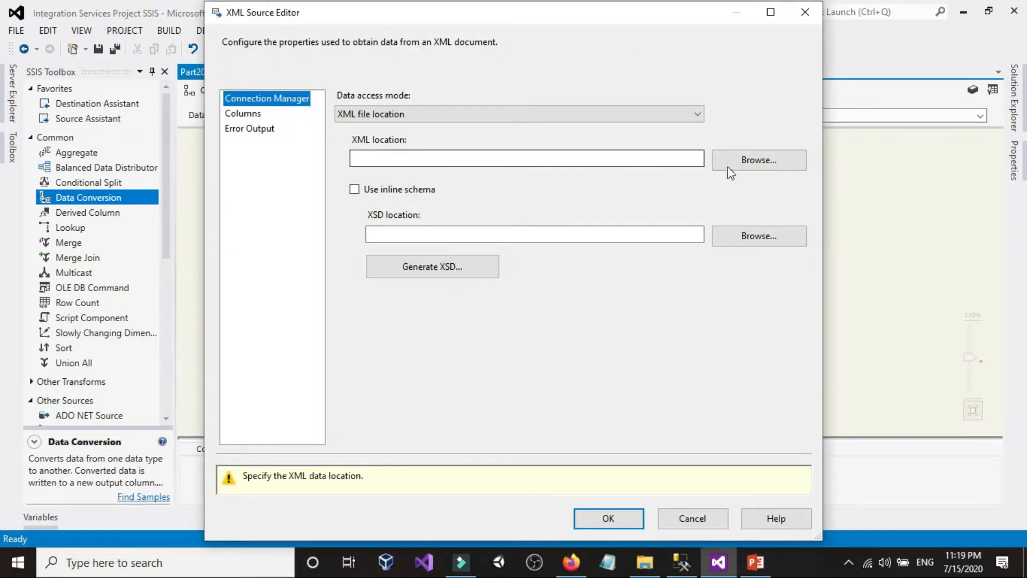
{"action": "left_click", "coordinate": [756, 162]}
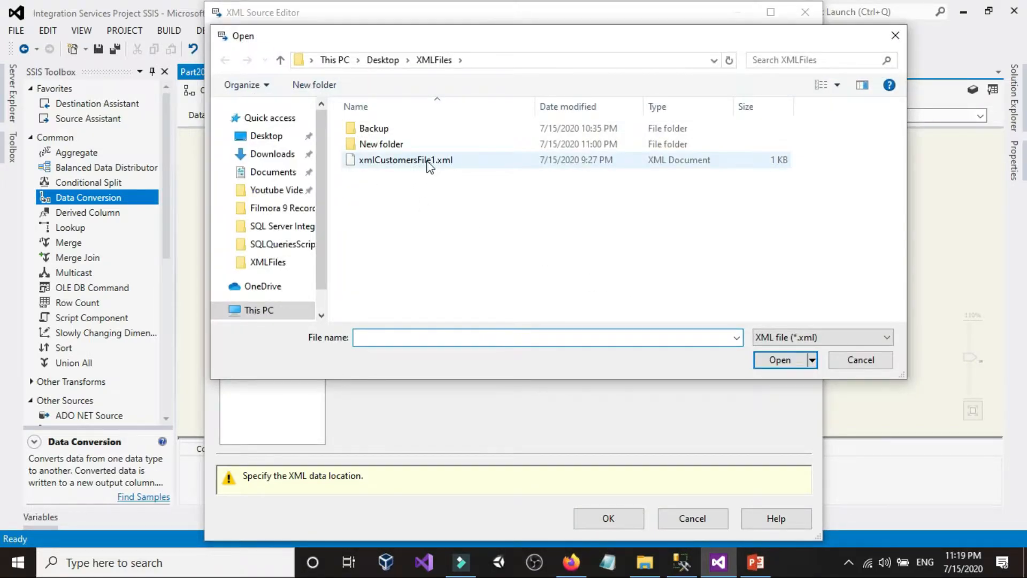
{"action": "double_click", "coordinate": [429, 161]}
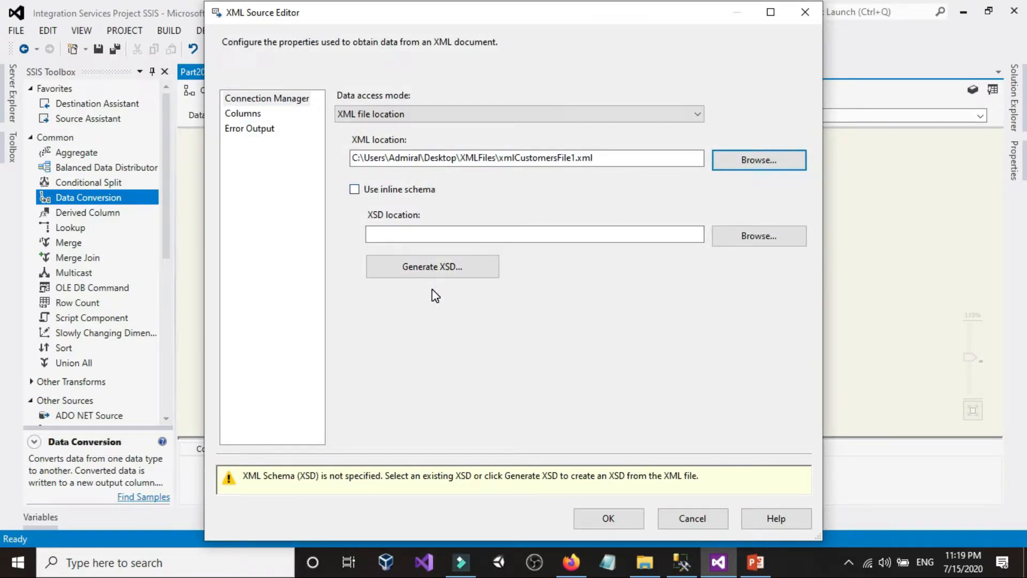
Step: Generate the schema file xmlCustomersFile1.xsd in the XMLFiles folder and load the XML Source's columns, accepting the string length warnings
{"action": "left_click", "coordinate": [431, 268]}
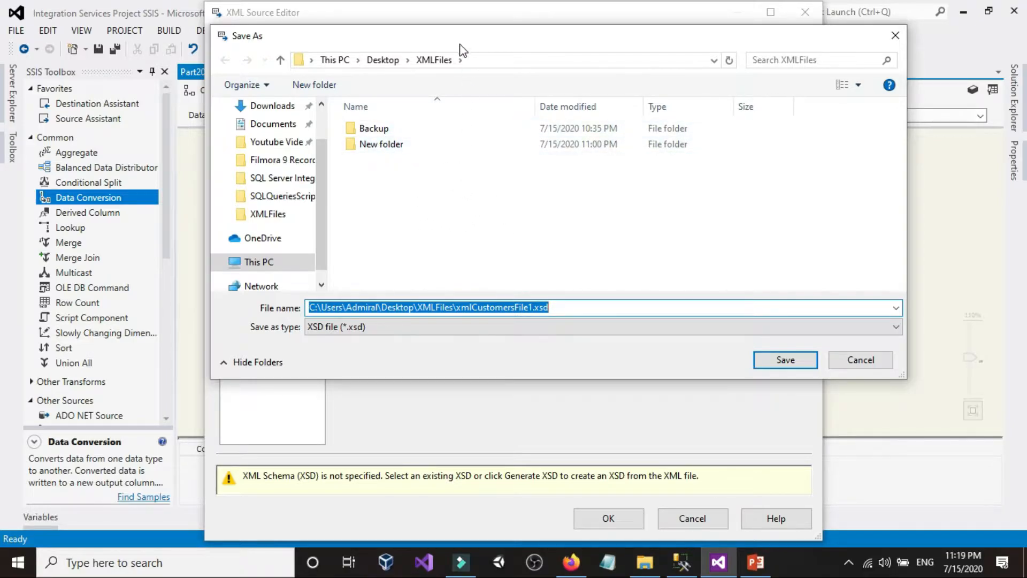
{"action": "left_click", "coordinate": [489, 59]}
{"action": "left_click", "coordinate": [484, 220]}
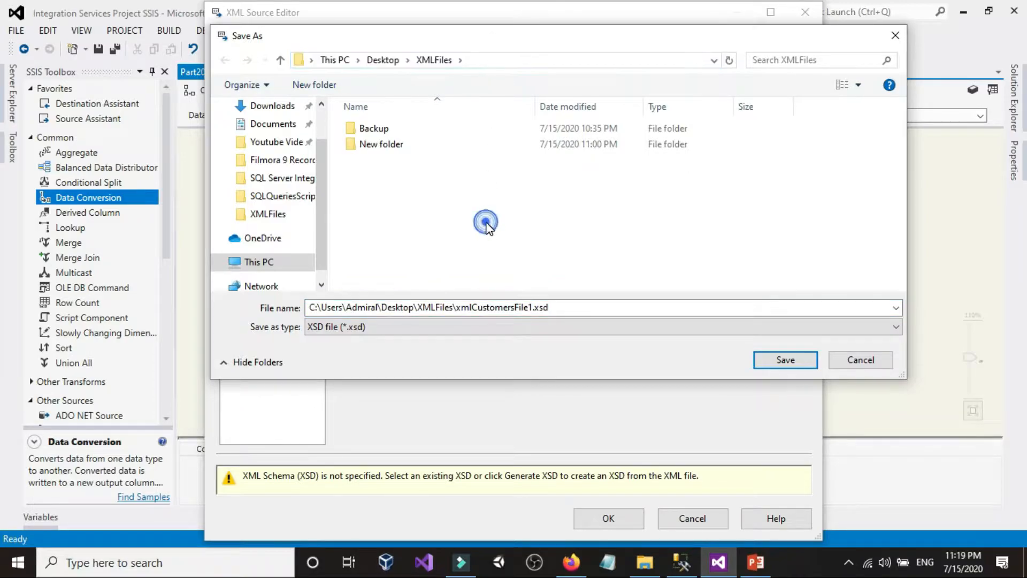
{"action": "left_click", "coordinate": [791, 364]}
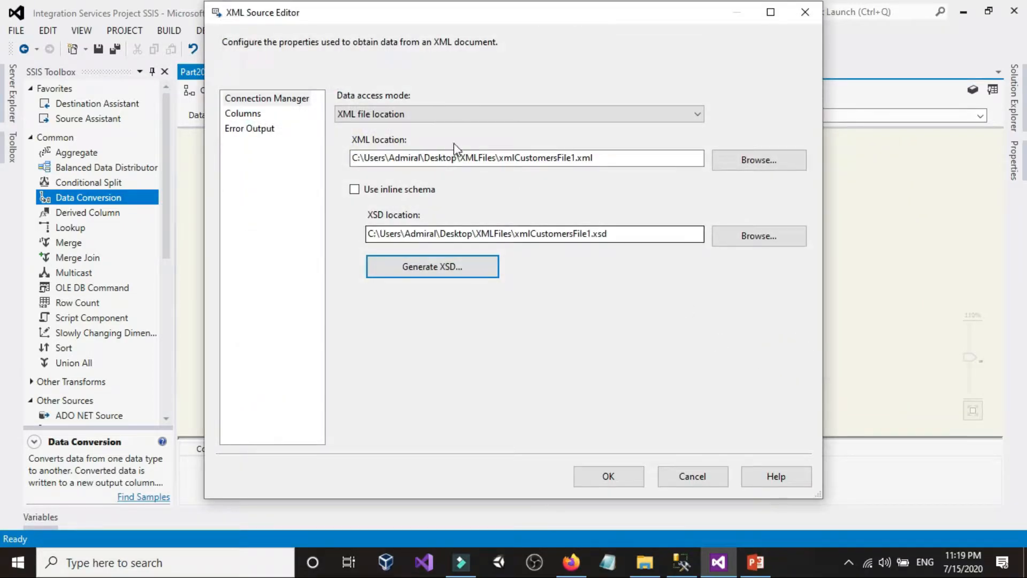
{"action": "left_click", "coordinate": [250, 117]}
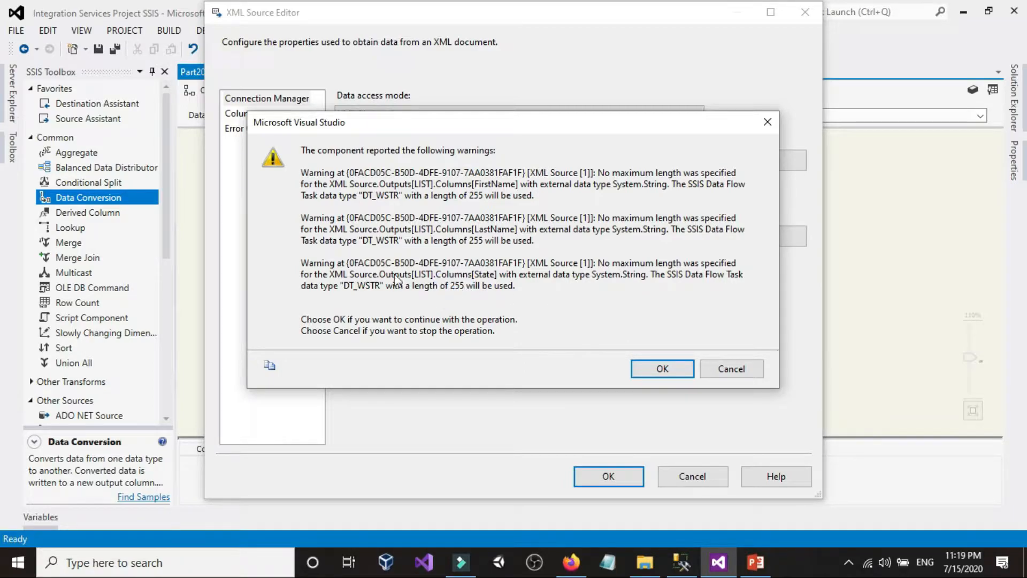
{"action": "left_click", "coordinate": [660, 368]}
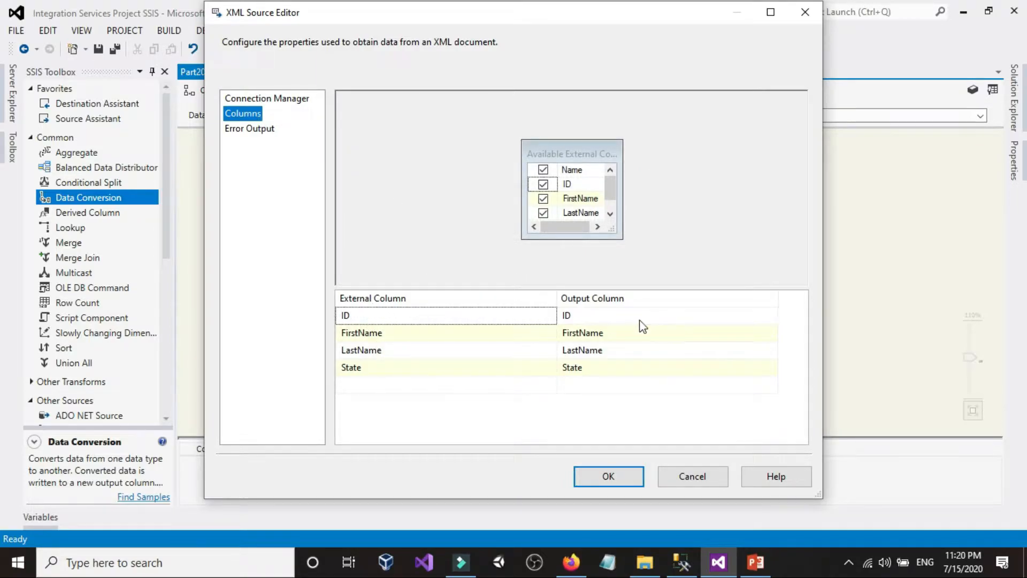
{"action": "left_click", "coordinate": [614, 314]}
{"action": "left_click", "coordinate": [488, 313]}
{"action": "left_click", "coordinate": [452, 313]}
{"action": "left_click", "coordinate": [452, 315]}
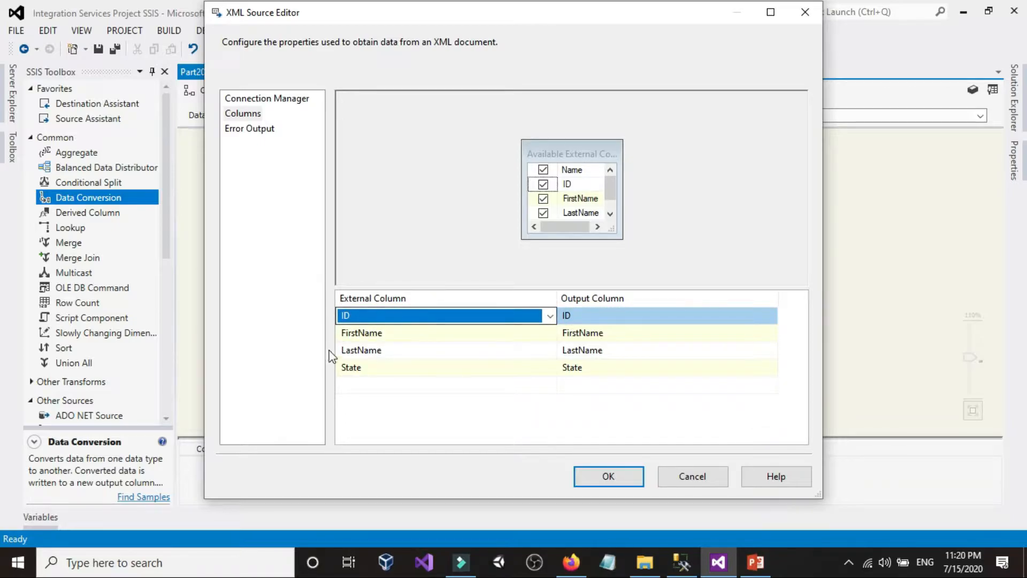
{"action": "left_click", "coordinate": [311, 274]}
{"action": "left_click", "coordinate": [672, 310]}
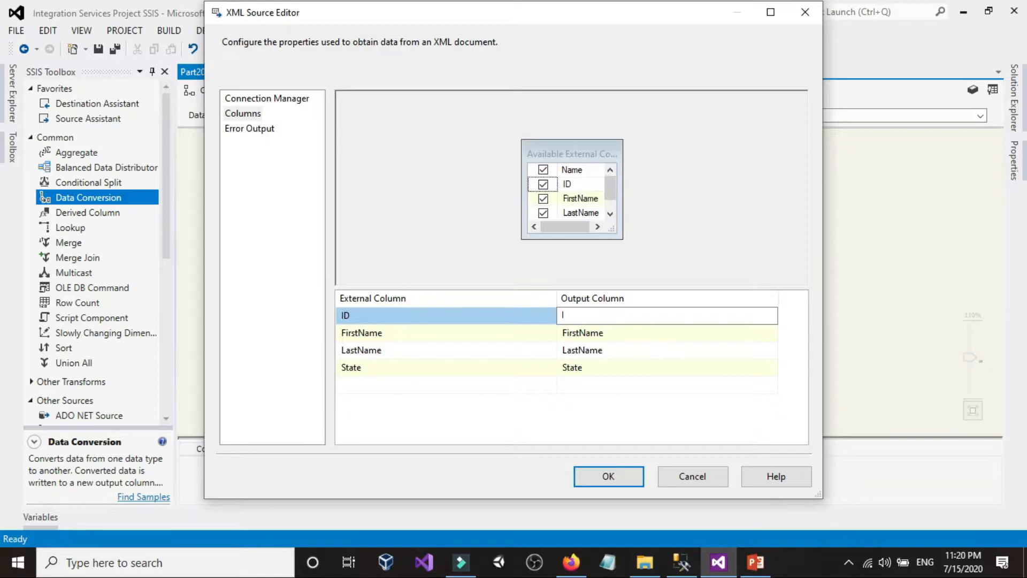
{"action": "key", "text": "ctrl+z"}
{"action": "left_click", "coordinate": [593, 320]}
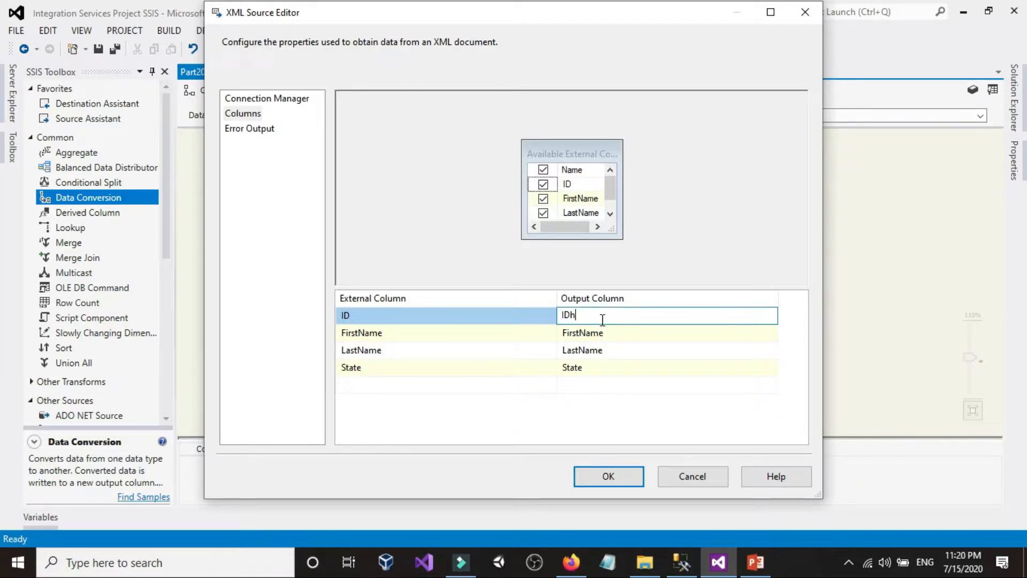
{"action": "left_click", "coordinate": [514, 413]}
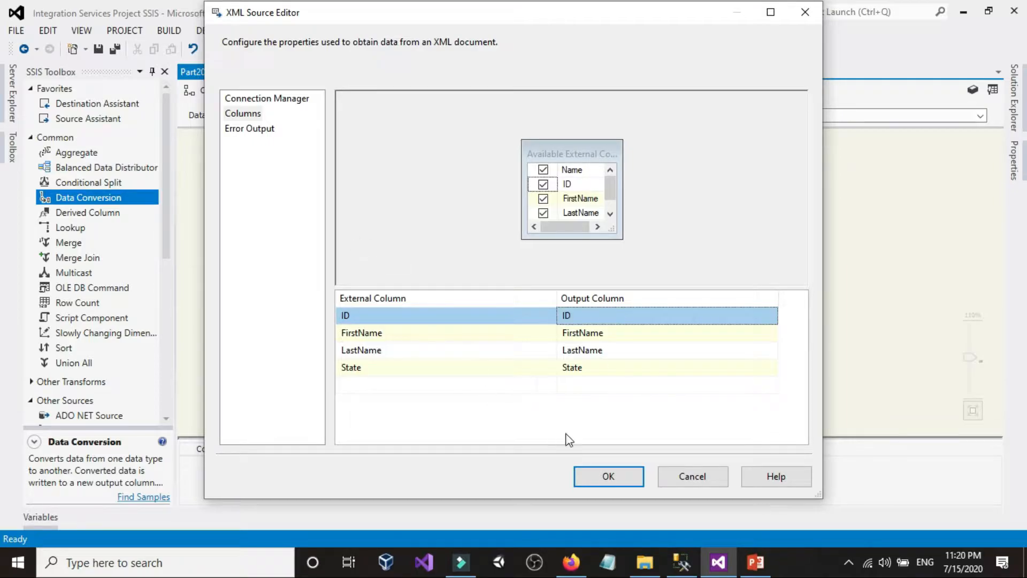
Step: Accept the XML Source settings and connect its main output to the Data Conversion transformation
{"action": "left_click", "coordinate": [616, 473]}
{"action": "left_click", "coordinate": [636, 213]}
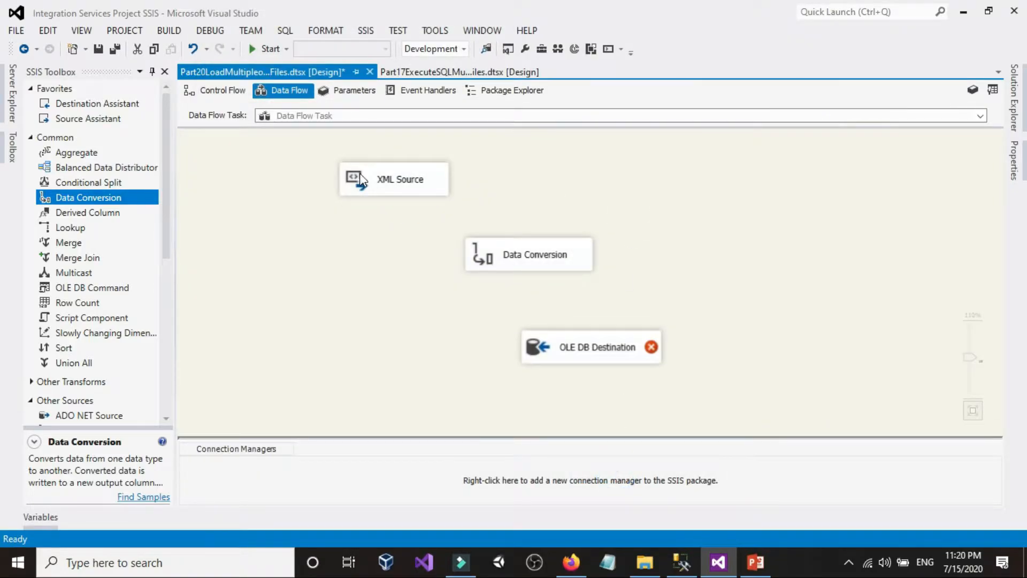
{"action": "left_click", "coordinate": [391, 177]}
{"action": "left_click", "coordinate": [322, 200]}
{"action": "scroll", "coordinate": [322, 201], "scroll_direction": "up", "scroll_amount": 1}
{"action": "scroll", "coordinate": [322, 200], "scroll_direction": "up", "scroll_amount": 1}
{"action": "left_click", "coordinate": [427, 181]}
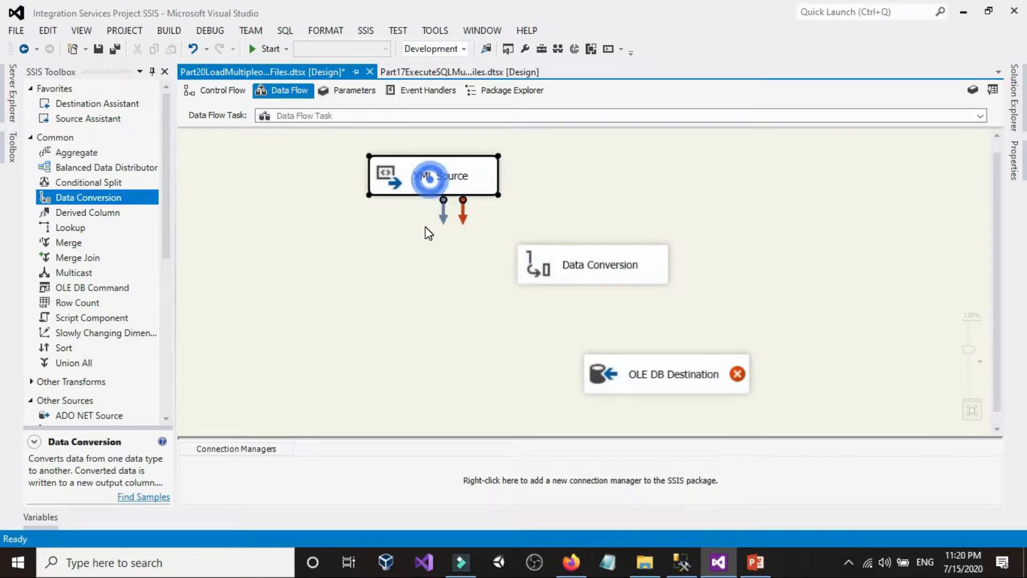
{"action": "left_click_drag", "start_coordinate": [443, 209], "coordinate": [582, 271]}
Step: Include all input columns in the Data Conversion and set the ID column's data type to four-byte signed integer [DT_I4]
{"action": "double_click", "coordinate": [582, 271]}
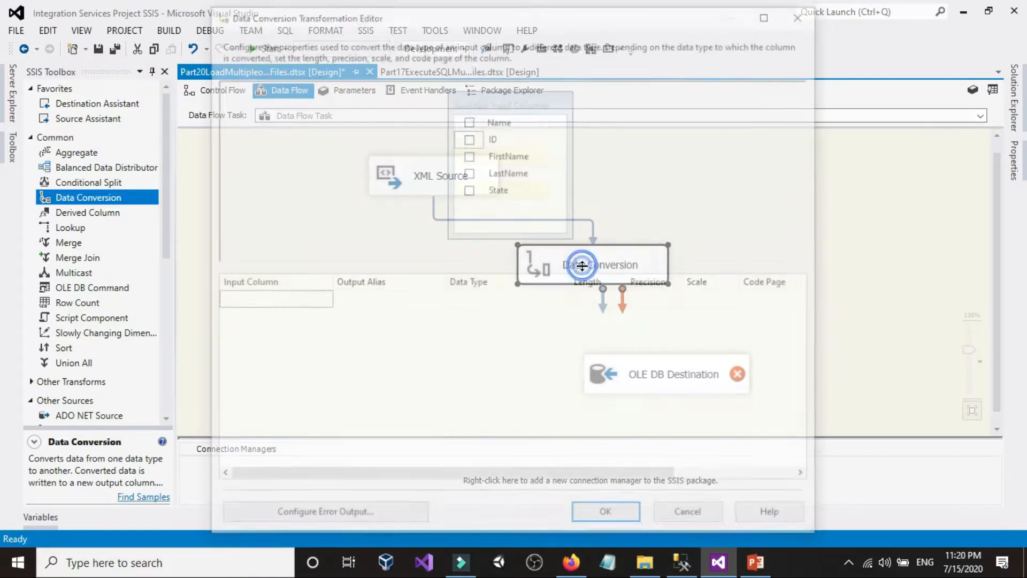
{"action": "left_click", "coordinate": [464, 120]}
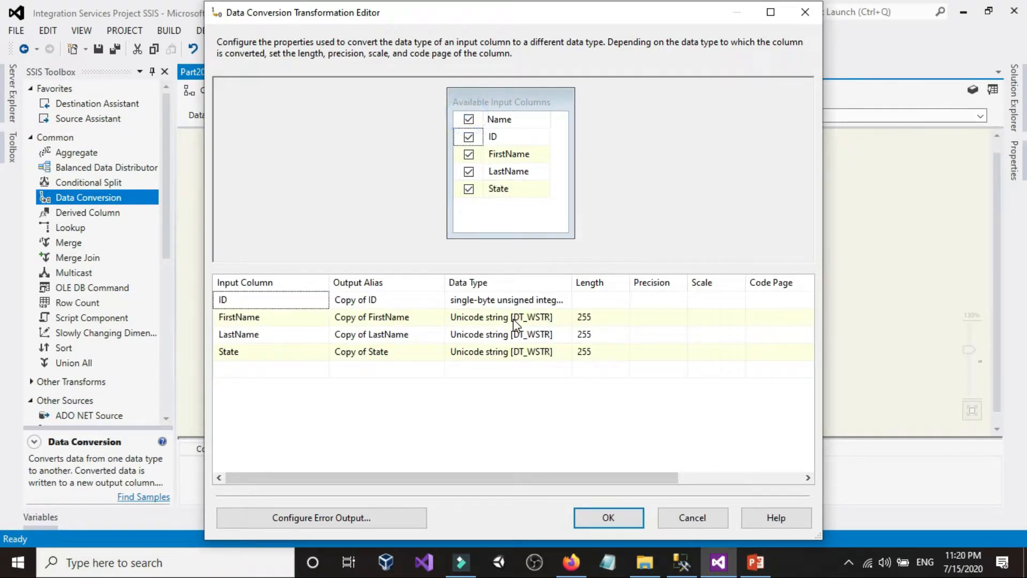
{"action": "double_click", "coordinate": [572, 282]}
{"action": "left_click", "coordinate": [603, 299]}
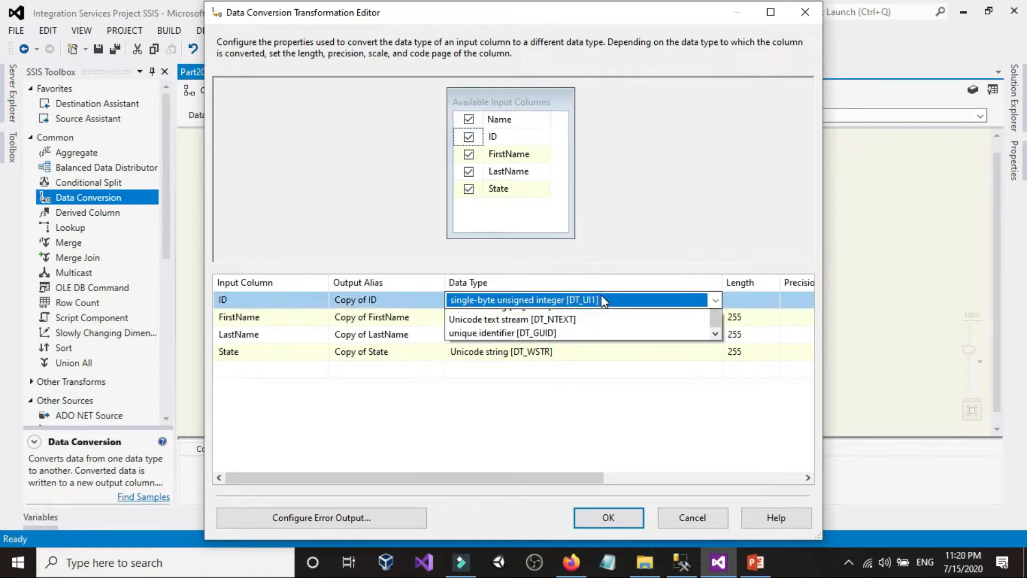
{"action": "scroll", "coordinate": [585, 331], "scroll_direction": "up", "scroll_amount": 2}
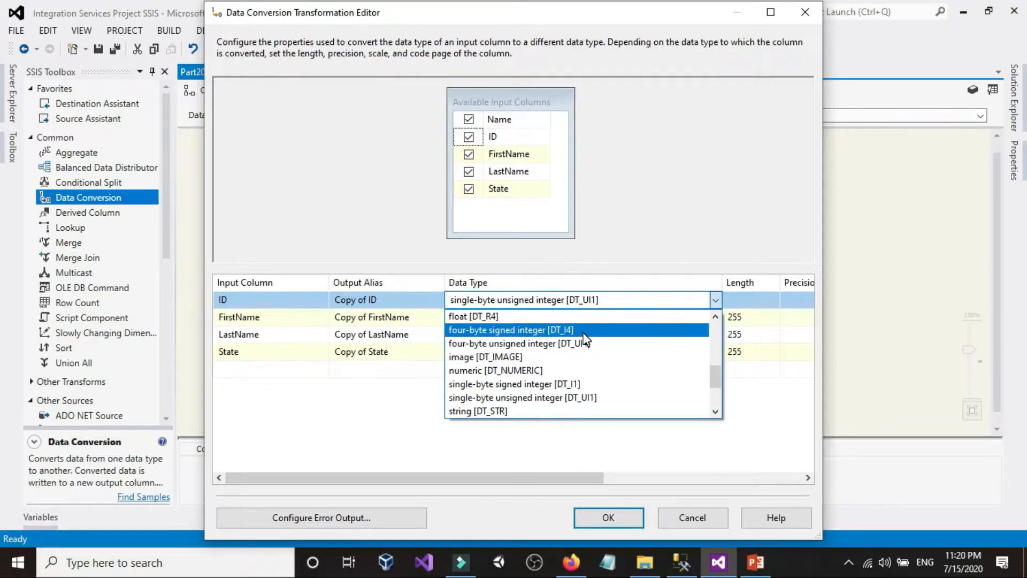
{"action": "left_click", "coordinate": [514, 330]}
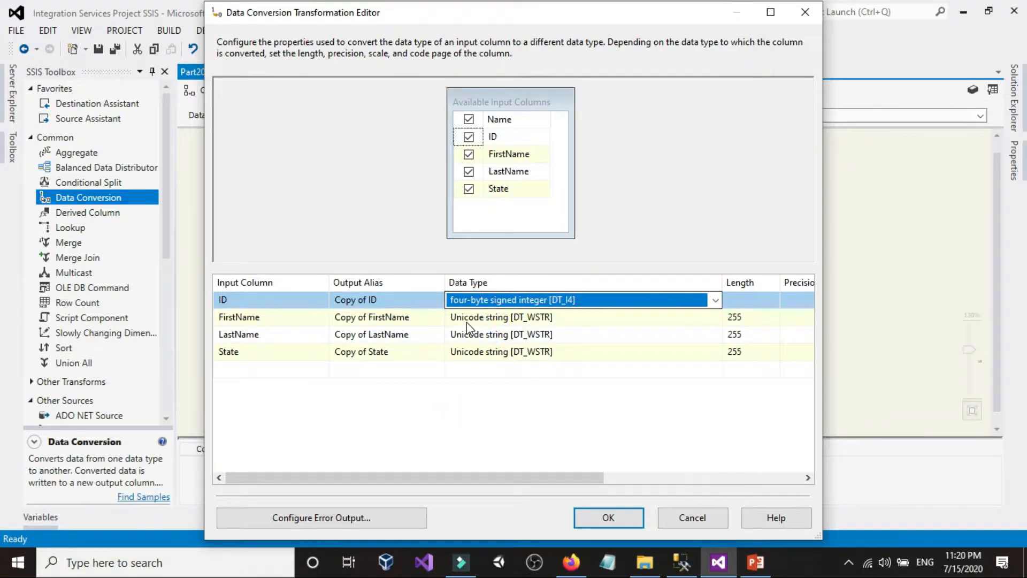
Step: Set the data type of the FirstName, LastName and State columns to string [DT_STR]
{"action": "left_click", "coordinate": [486, 319]}
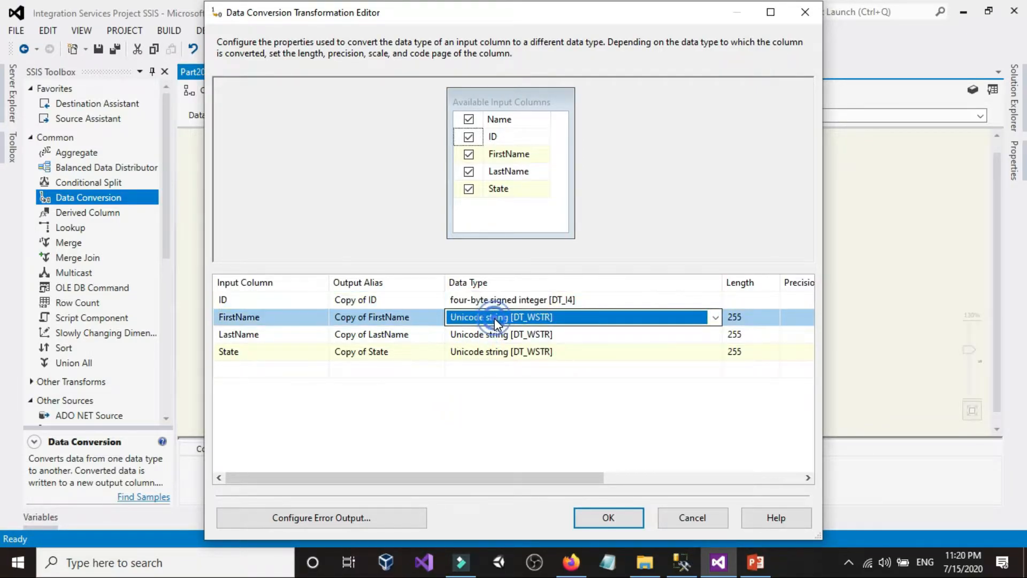
{"action": "left_click", "coordinate": [494, 318]}
{"action": "left_click", "coordinate": [492, 348]}
{"action": "left_click", "coordinate": [476, 333]}
{"action": "left_click", "coordinate": [476, 333]}
{"action": "scroll", "coordinate": [492, 392], "scroll_direction": "up", "scroll_amount": 1}
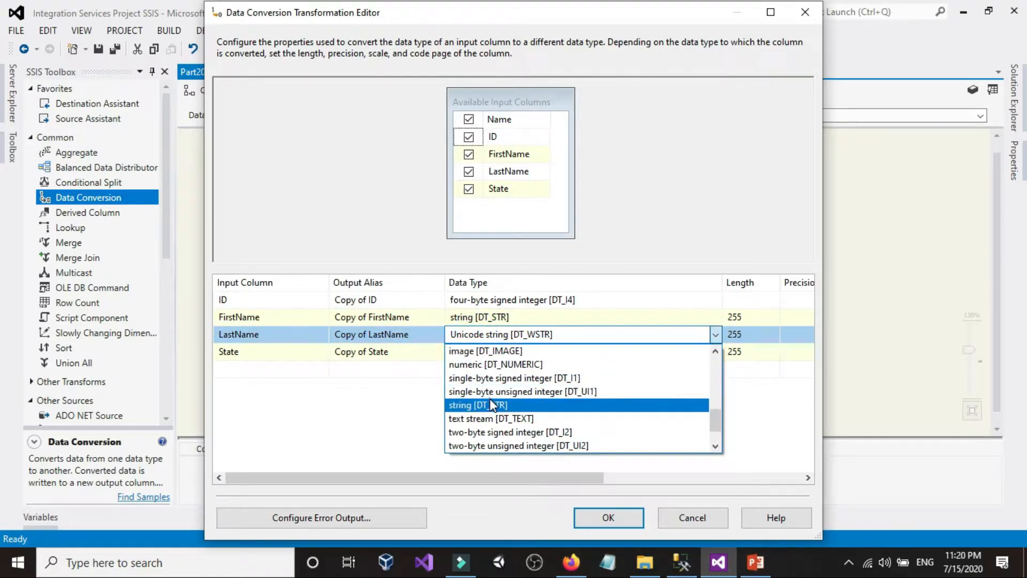
{"action": "left_click", "coordinate": [491, 405]}
{"action": "left_click", "coordinate": [493, 353]}
{"action": "left_click", "coordinate": [493, 354]}
{"action": "left_click", "coordinate": [493, 382]}
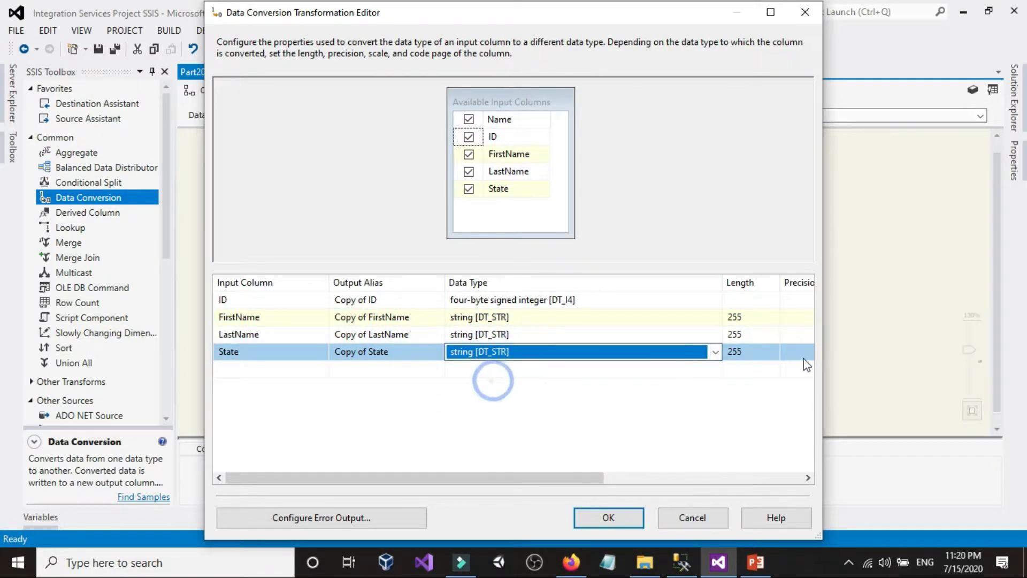
Step: Set the converted column lengths to 2 for State and 100 for LastName and FirstName
{"action": "left_click", "coordinate": [756, 351]}
{"action": "left_click", "coordinate": [756, 351]}
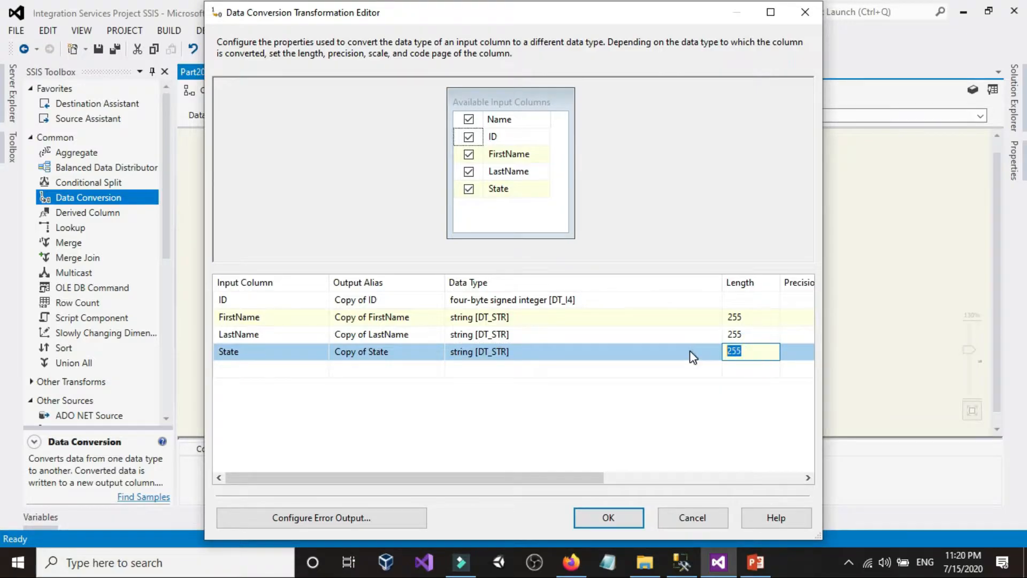
{"action": "type", "text": "2"}
{"action": "key", "text": "Up"}
{"action": "type", "text": "1"}
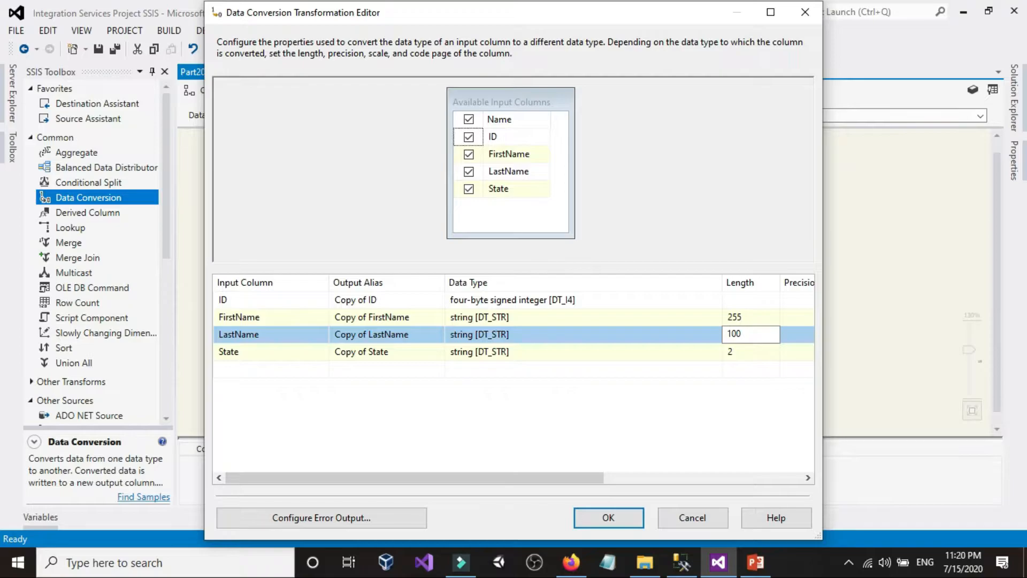
{"action": "key", "text": "Up"}
{"action": "type", "text": "10"}
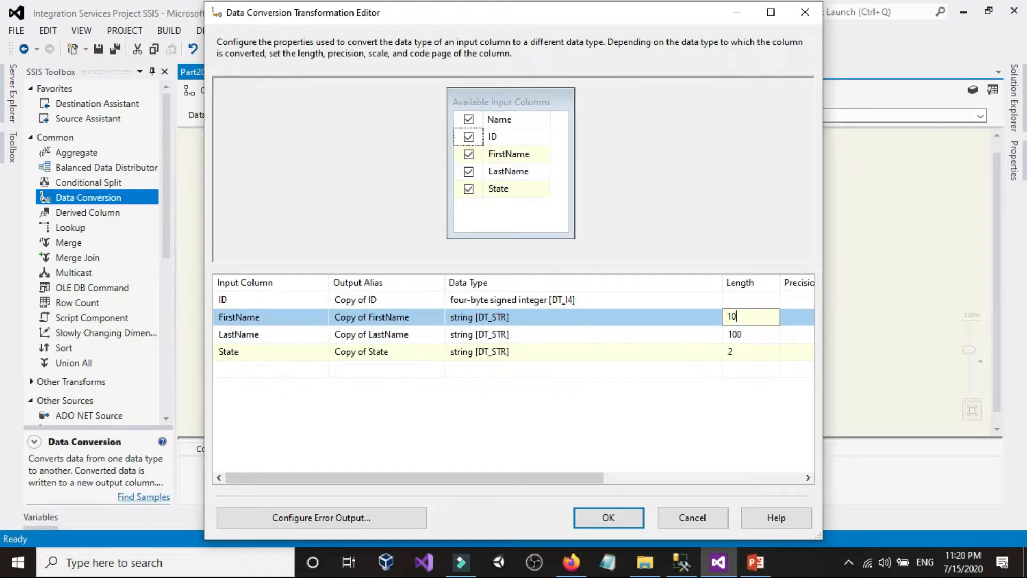
Step: Check the Customers column sizes in SQL Server Management Studio, then accept the conversions in Visual Studio and connect Data Conversion to the OLE DB Destination
{"action": "left_click", "coordinate": [682, 562]}
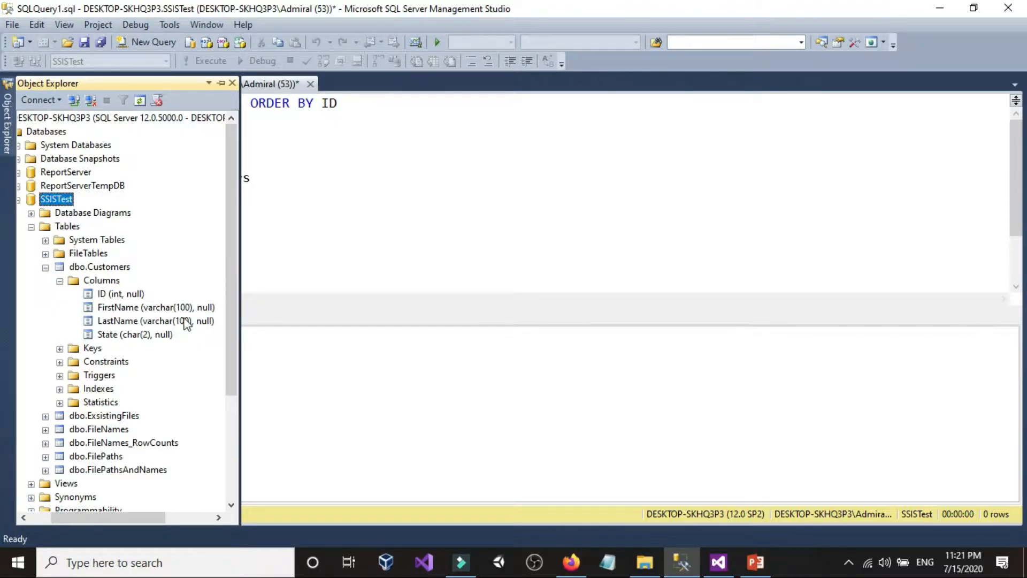
{"action": "left_click", "coordinate": [718, 562]}
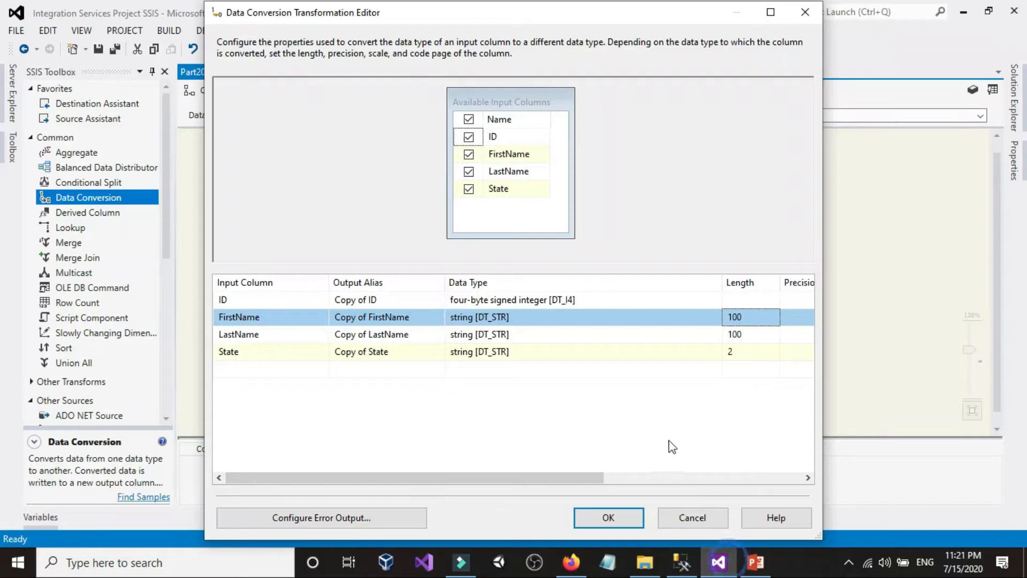
{"action": "left_click", "coordinate": [608, 517]}
{"action": "left_click_drag", "start_coordinate": [603, 304], "coordinate": [646, 373]}
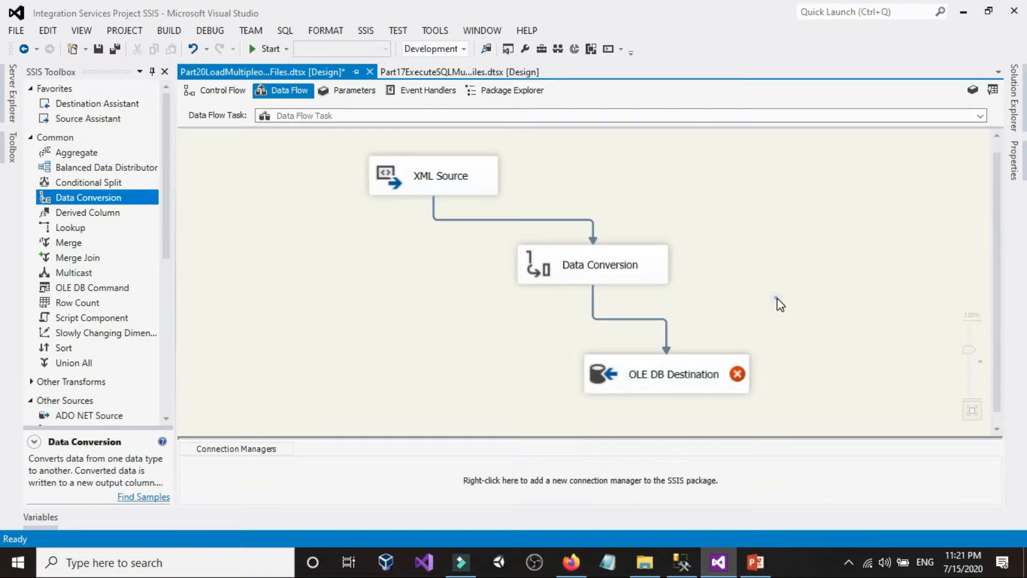
Step: Start a new connection manager for the OLE DB Destination and delete the saved DESKTOP-SKHQ3P3.SSISTest data connection
{"action": "double_click", "coordinate": [701, 374]}
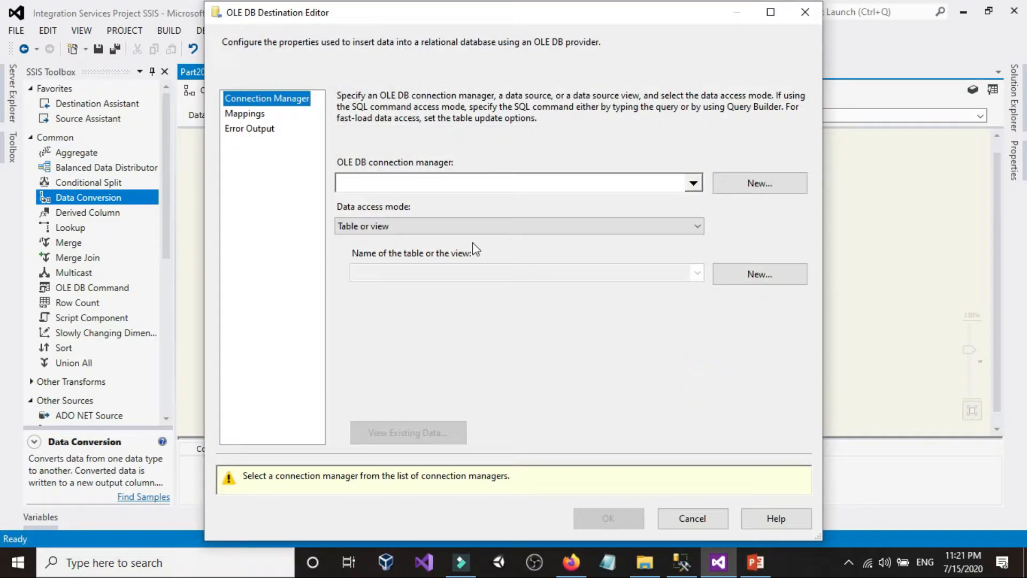
{"action": "left_click", "coordinate": [755, 185]}
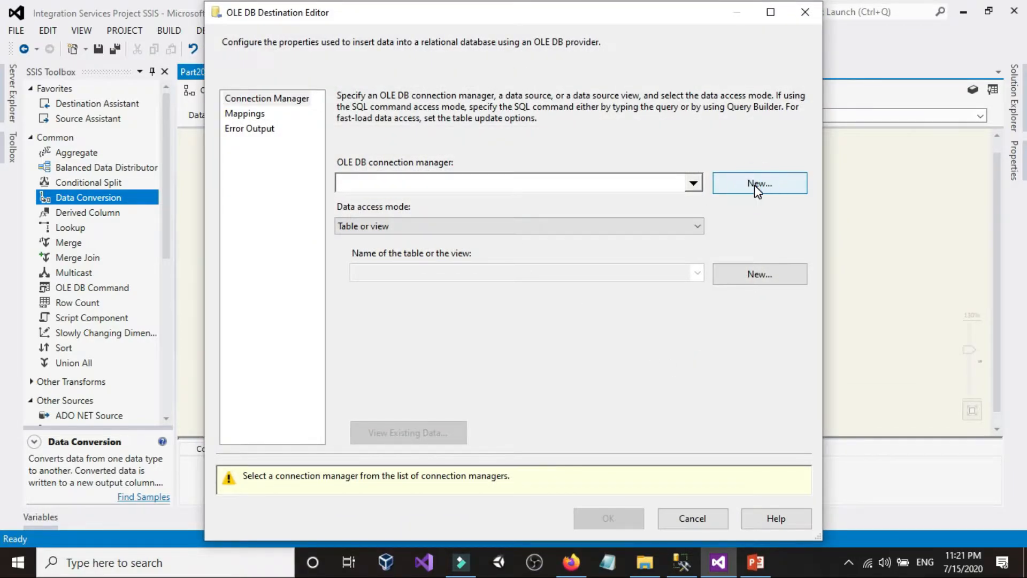
{"action": "left_click", "coordinate": [680, 562]}
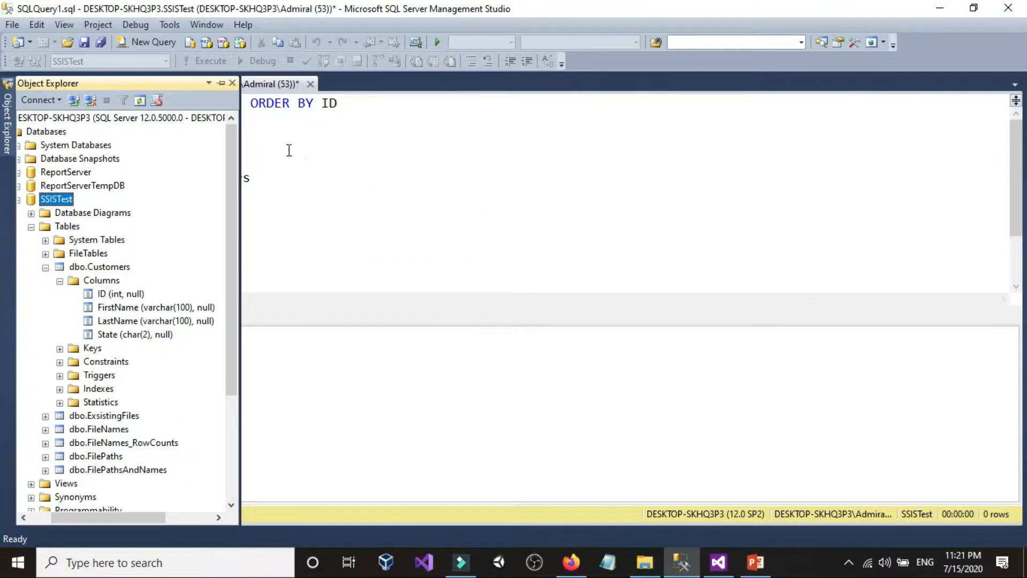
{"action": "left_click", "coordinate": [717, 562]}
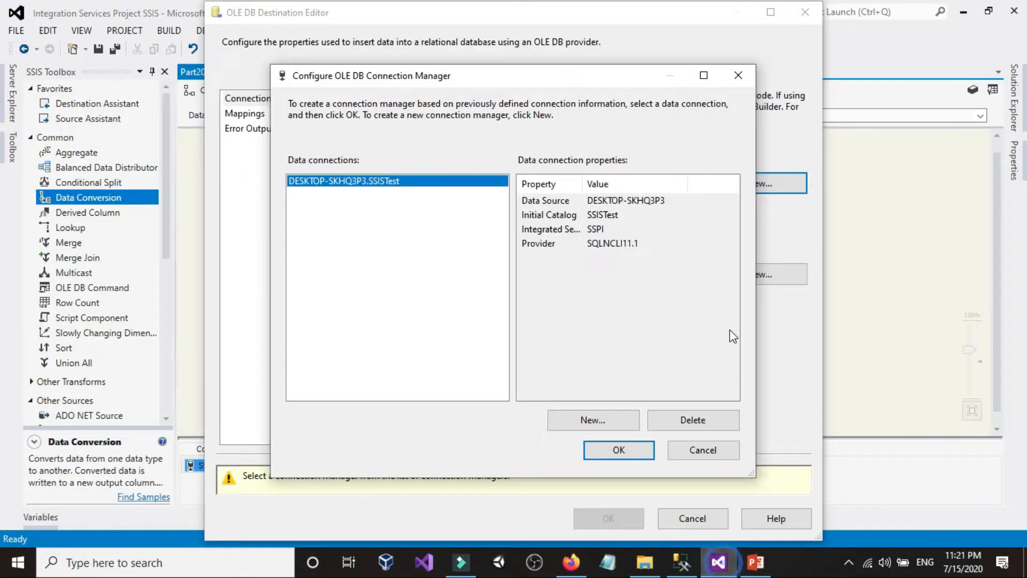
{"action": "left_click", "coordinate": [699, 423]}
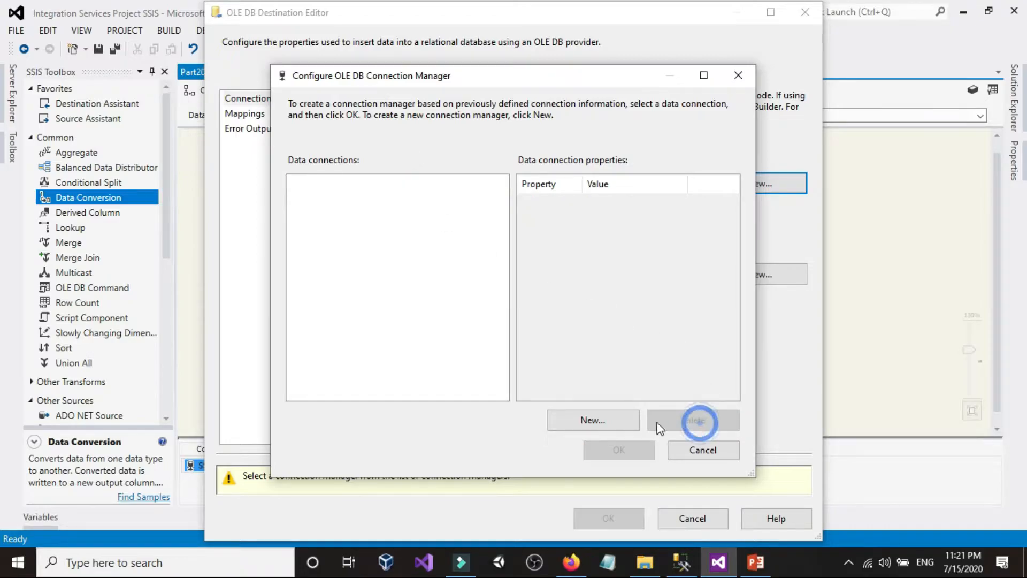
{"action": "left_click", "coordinate": [600, 421]}
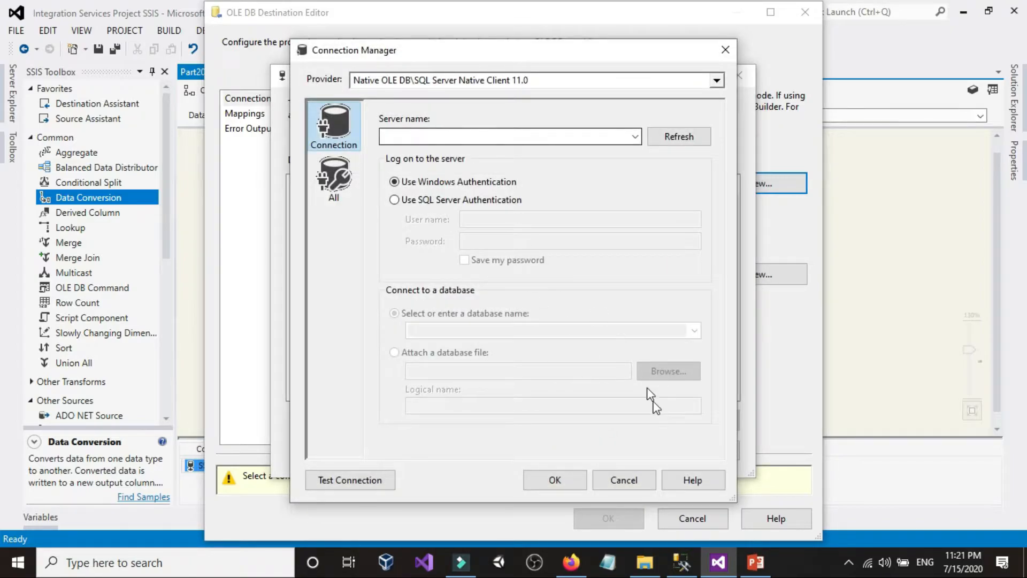
{"action": "left_click", "coordinate": [680, 562]}
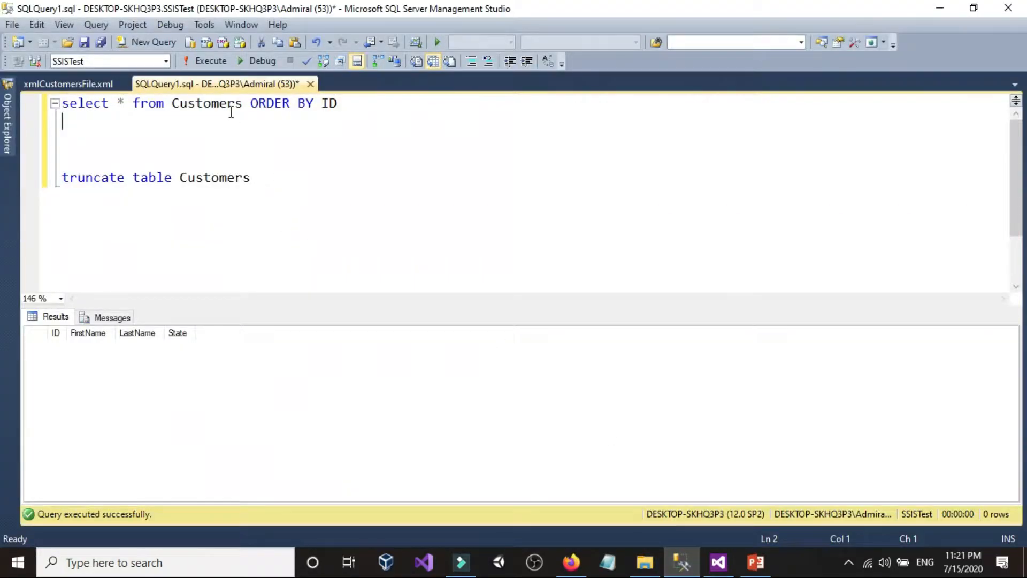
{"action": "left_click", "coordinate": [204, 160]}
{"action": "key", "text": "Return"}
{"action": "type", "text": "ser"}
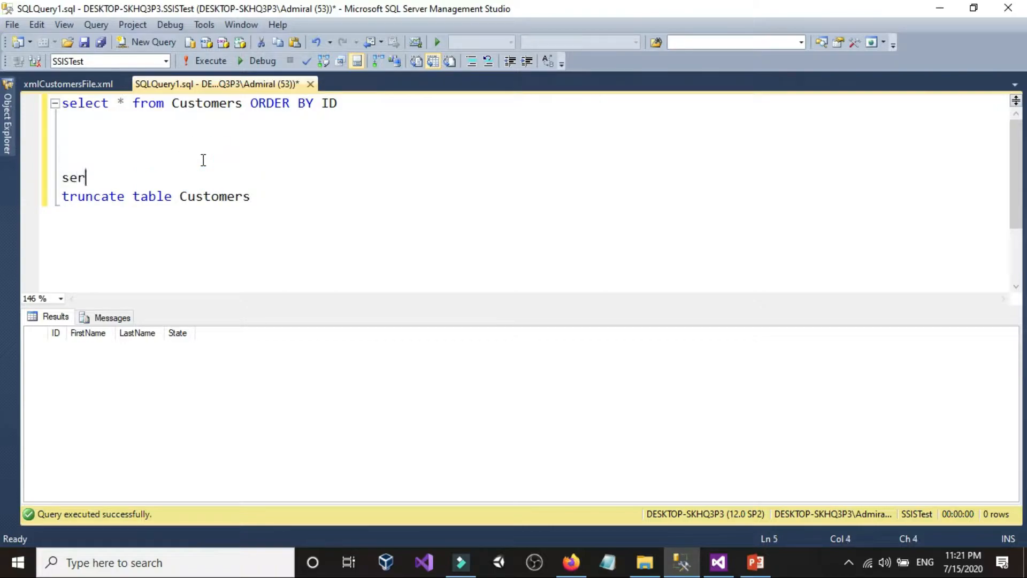
{"action": "type", "text": "lect @@ser"}
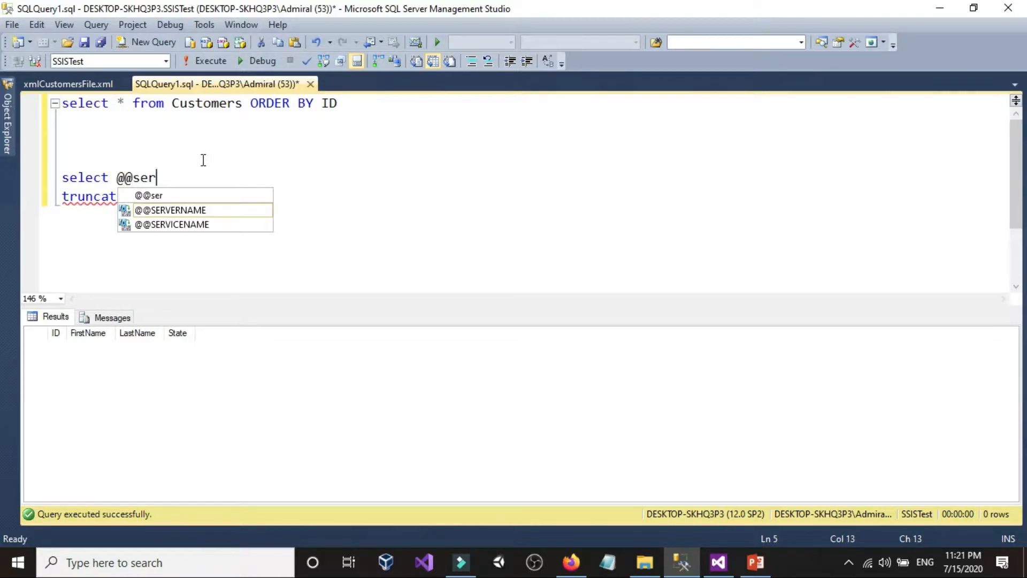
{"action": "double_click", "coordinate": [213, 210]}
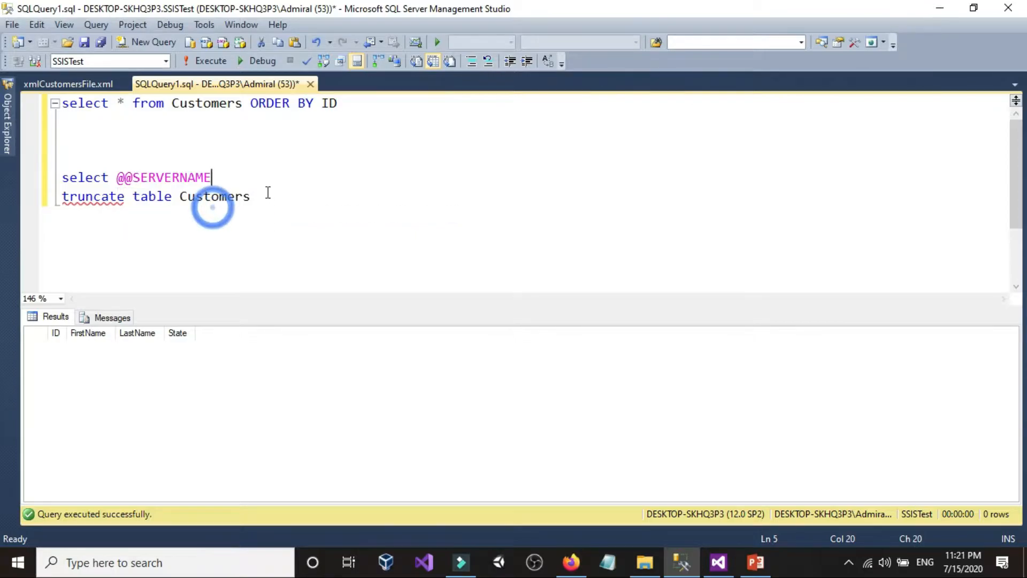
{"action": "key", "text": "Return"}
{"action": "left_click_drag", "start_coordinate": [260, 179], "coordinate": [61, 178]}
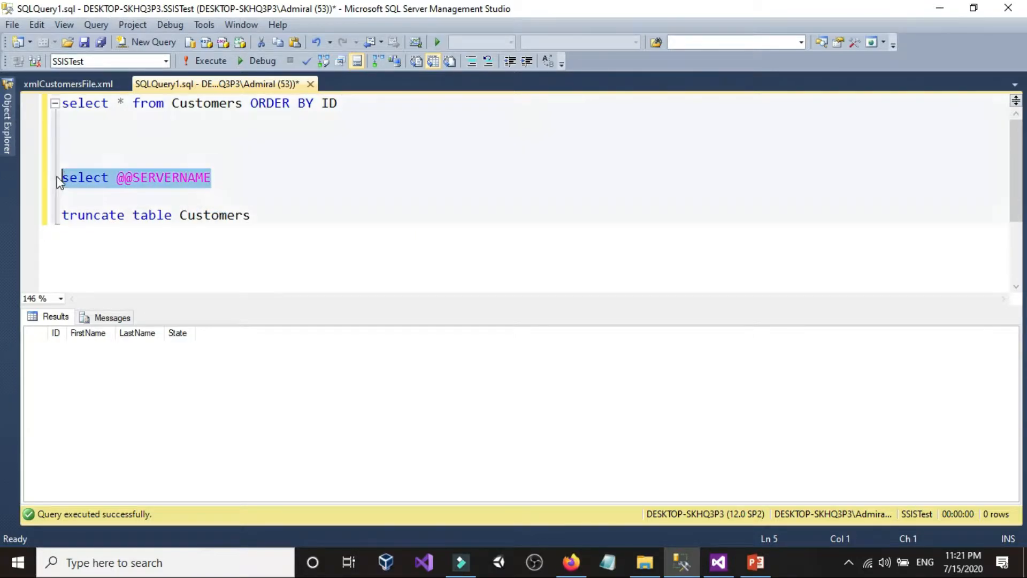
{"action": "left_click", "coordinate": [207, 60]}
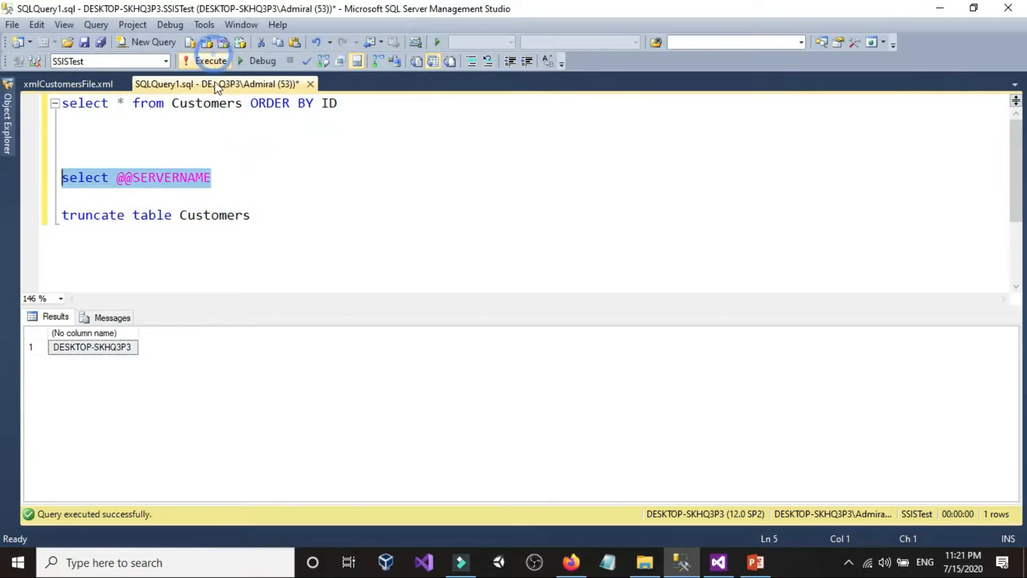
{"action": "right_click", "coordinate": [157, 172]}
{"action": "left_click", "coordinate": [89, 342]}
{"action": "right_click", "coordinate": [89, 341]}
{"action": "left_click", "coordinate": [111, 351]}
{"action": "left_click", "coordinate": [142, 196]}
Step: View the server name in the Database Engine connection dialog from Object Explorer, then cancel the dialog
{"action": "left_click", "coordinate": [7, 117]}
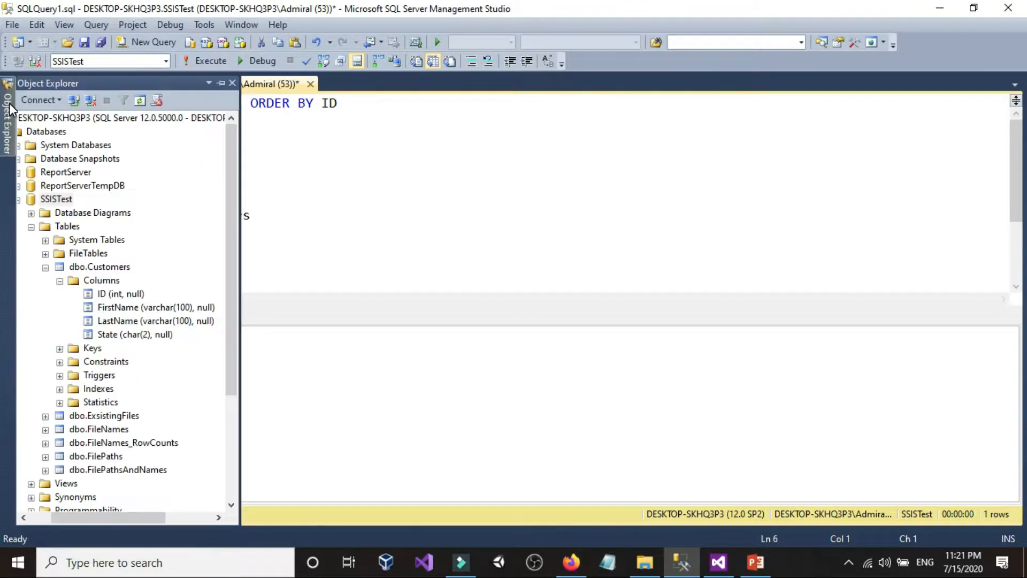
{"action": "left_click", "coordinate": [39, 100]}
{"action": "left_click", "coordinate": [58, 113]}
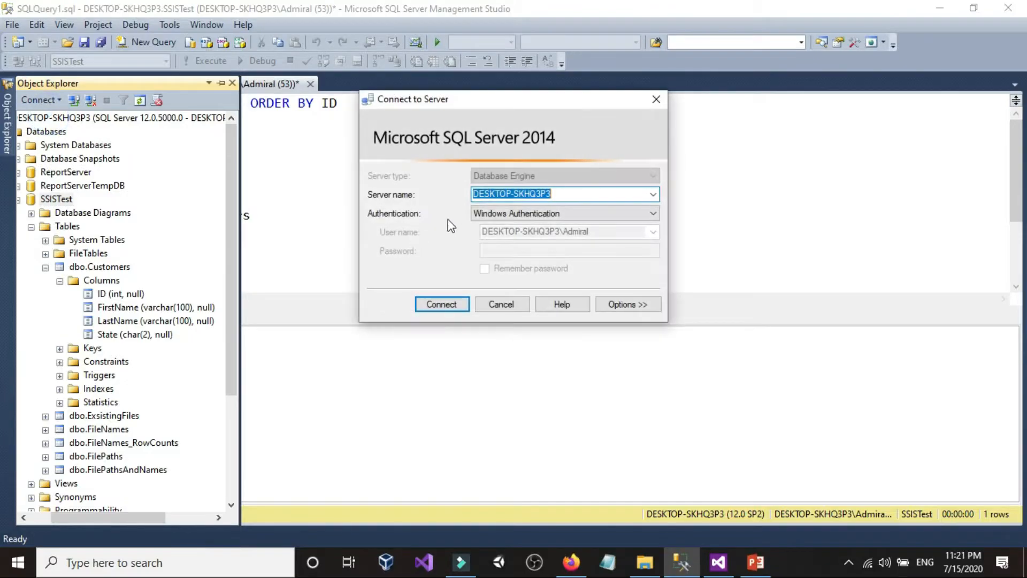
{"action": "left_click", "coordinate": [520, 304]}
Step: Switch to Visual Studio and paste DESKTOP-SKHQ3P3 as the new connection's server name
{"action": "left_click", "coordinate": [718, 563]}
{"action": "left_click", "coordinate": [495, 134]}
{"action": "right_click", "coordinate": [497, 136]}
{"action": "left_click", "coordinate": [533, 198]}
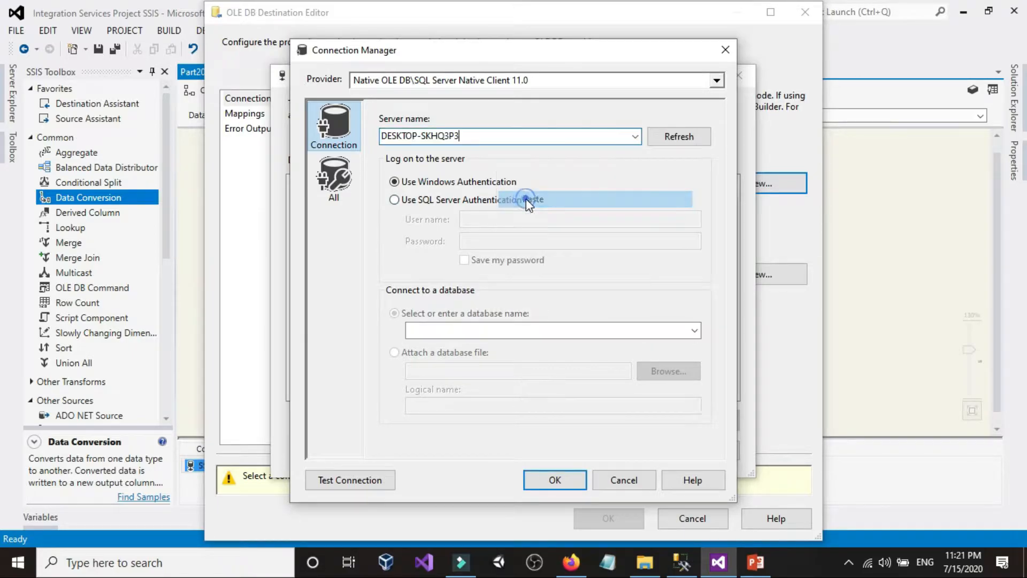
Step: Check the database name in SQL Server Management Studio, then select SSISTest as the connection's database in Visual Studio
{"action": "left_click", "coordinate": [690, 331]}
{"action": "left_click", "coordinate": [690, 331]}
{"action": "left_click", "coordinate": [690, 332]}
{"action": "left_click", "coordinate": [692, 572]}
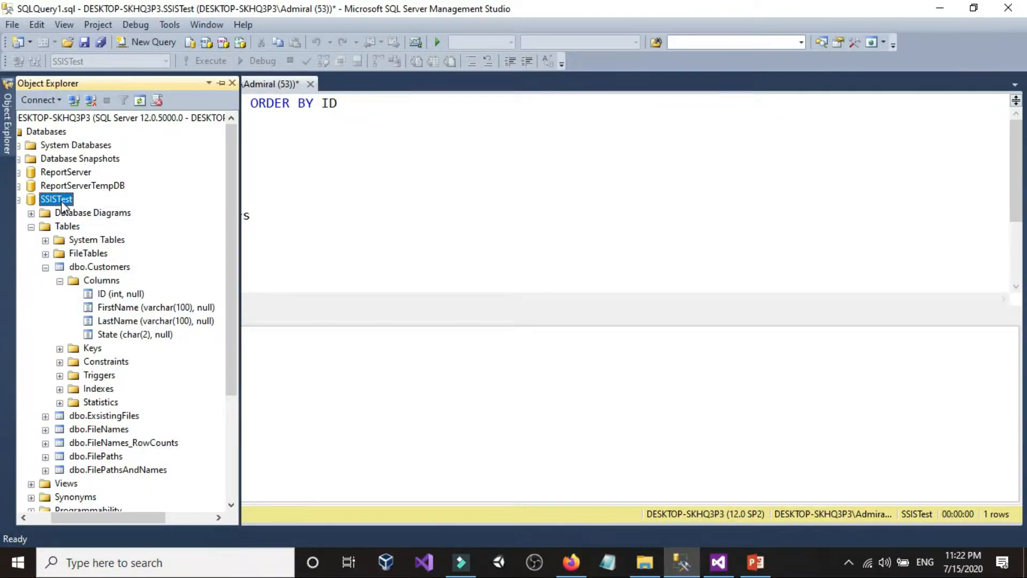
{"action": "left_click", "coordinate": [719, 561]}
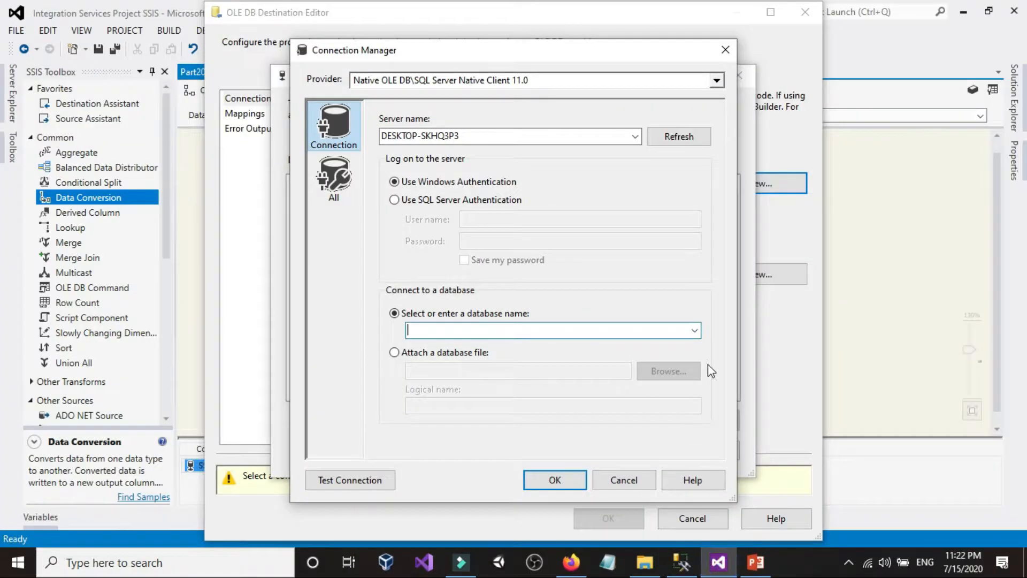
{"action": "left_click", "coordinate": [688, 328]}
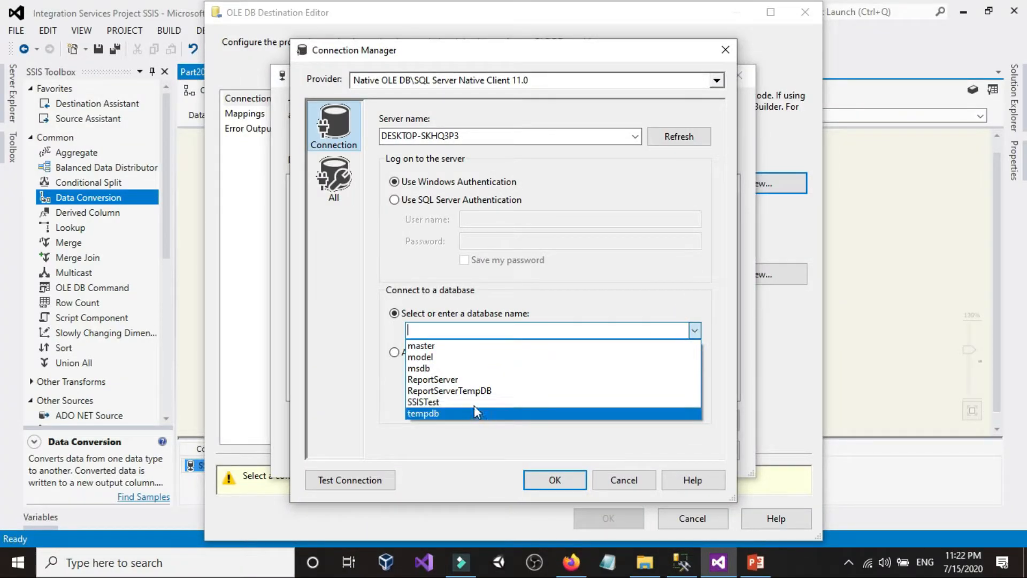
{"action": "left_click", "coordinate": [476, 403]}
Step: Test the SSISTest connection and accept it as the OLE DB Destination's connection manager
{"action": "left_click", "coordinate": [350, 479]}
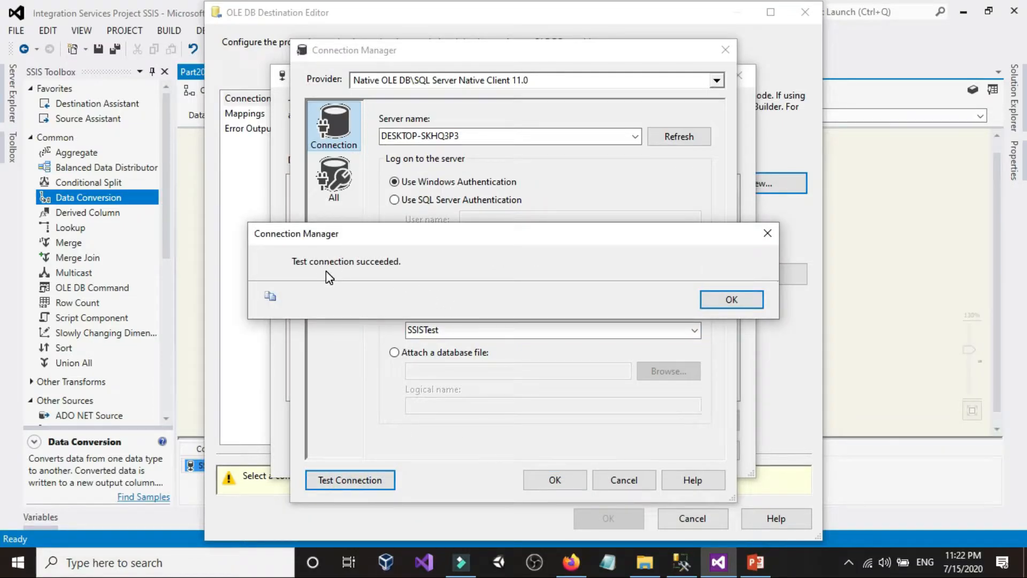
{"action": "left_click", "coordinate": [731, 299]}
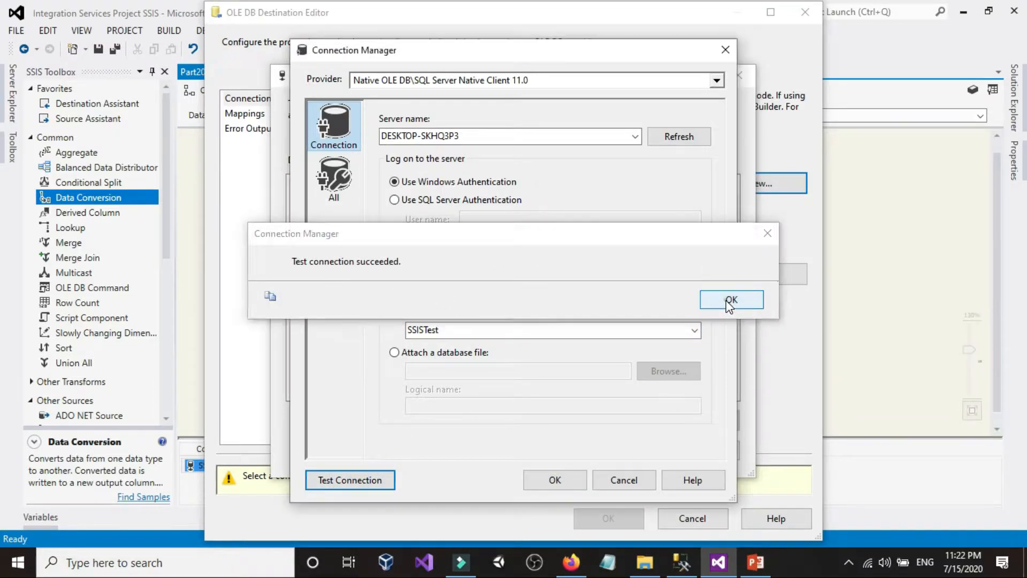
{"action": "left_click", "coordinate": [544, 485]}
{"action": "left_click", "coordinate": [596, 453]}
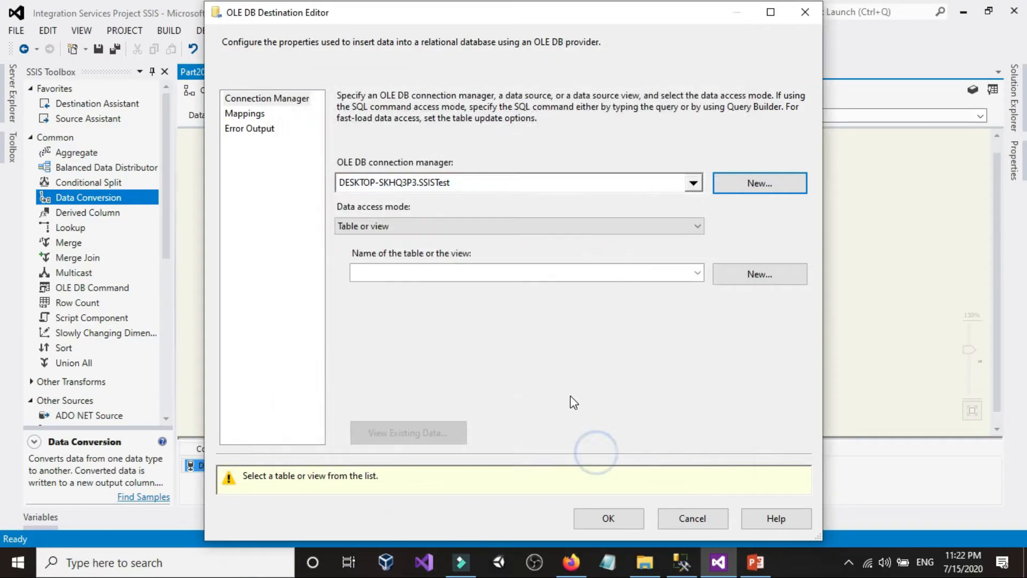
Step: Select [dbo].[Customers] as the OLE DB Destination's table
{"action": "left_click", "coordinate": [470, 273]}
{"action": "left_click", "coordinate": [470, 268]}
{"action": "left_click", "coordinate": [471, 268]}
{"action": "left_click", "coordinate": [471, 269]}
Step: Query the Customers table ordered by ID in SQL Server Management Studio to check its columns, then return to Visual Studio
{"action": "left_click", "coordinate": [680, 562]}
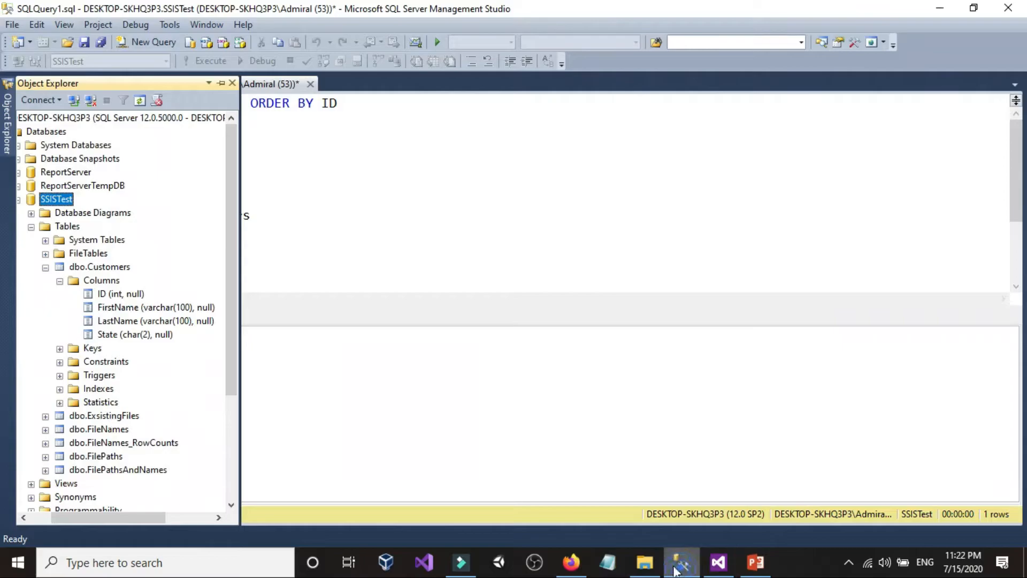
{"action": "left_click", "coordinate": [367, 108]}
{"action": "key", "text": "shift+Home"}
{"action": "left_click", "coordinate": [206, 61]}
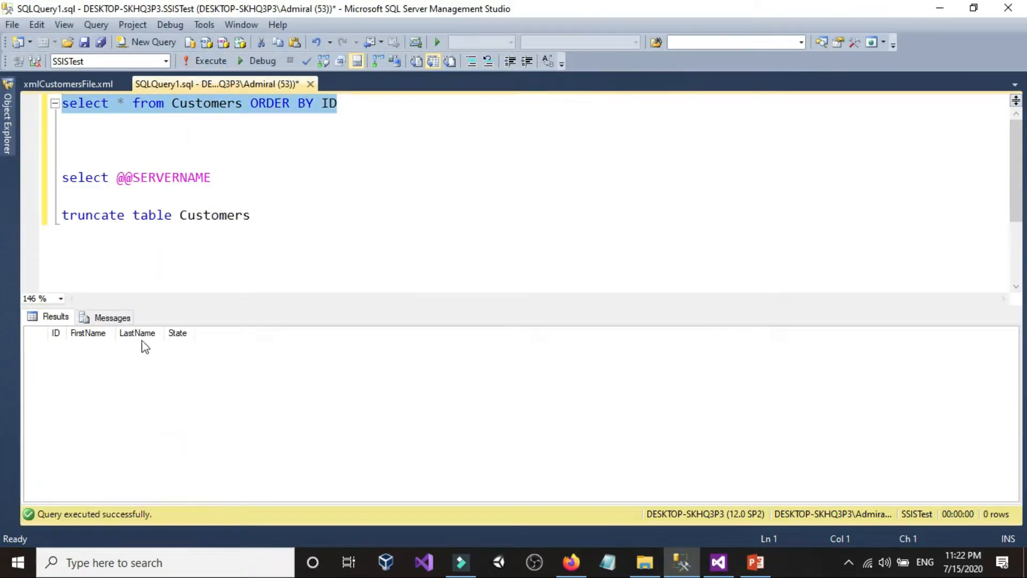
{"action": "left_click", "coordinate": [72, 339]}
{"action": "left_click", "coordinate": [184, 121]}
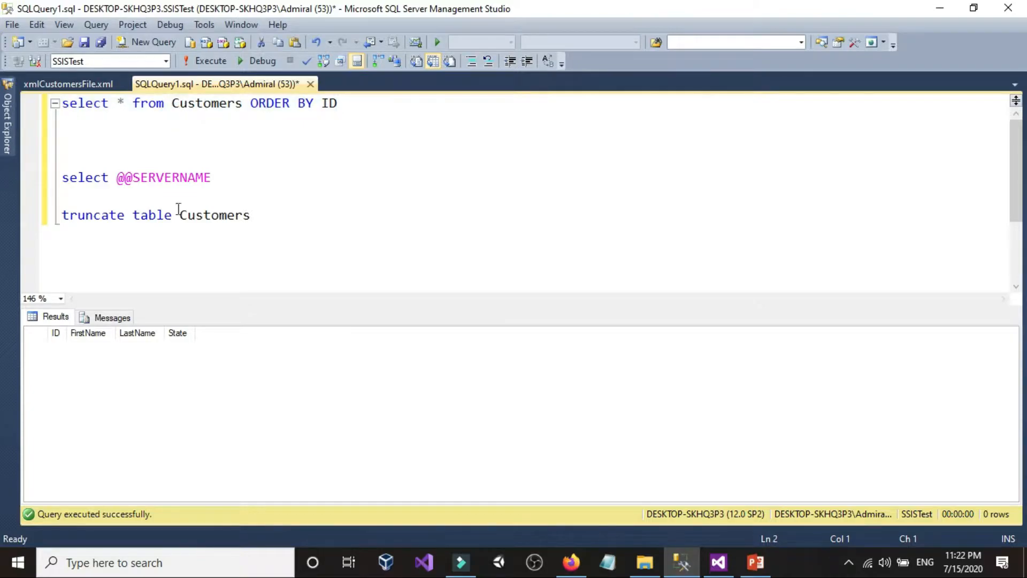
{"action": "left_click", "coordinate": [718, 561]}
Step: Map the converted Copy of ID column to the destination ID column and accept the OLE DB Destination settings
{"action": "left_click", "coordinate": [449, 274]}
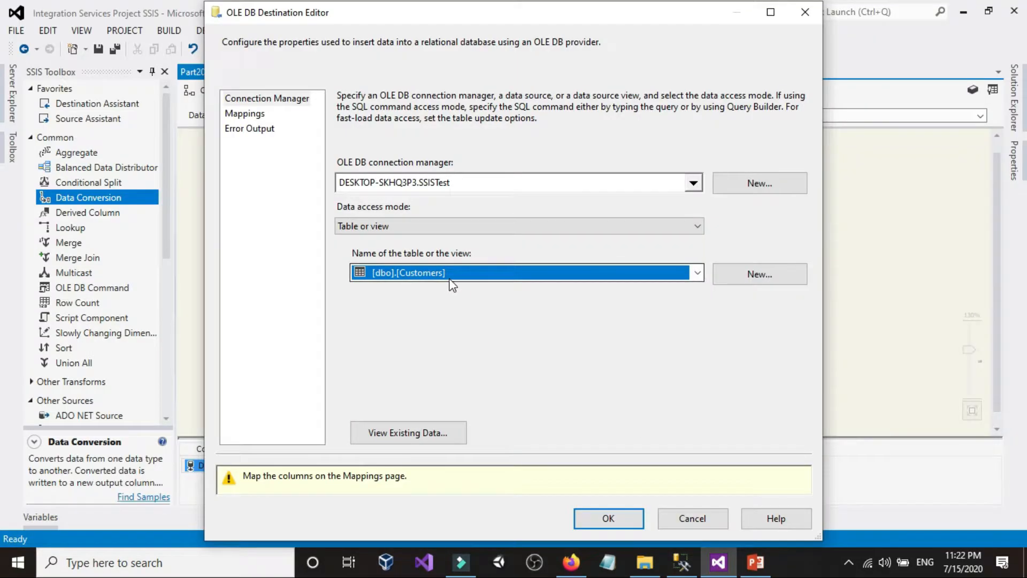
{"action": "left_click", "coordinate": [448, 277]}
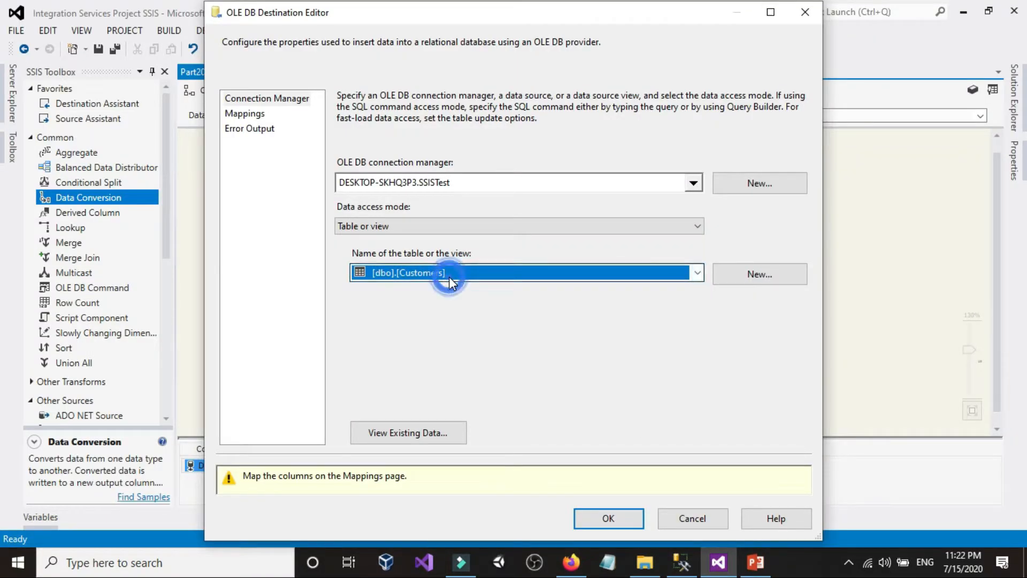
{"action": "left_click", "coordinate": [255, 114]}
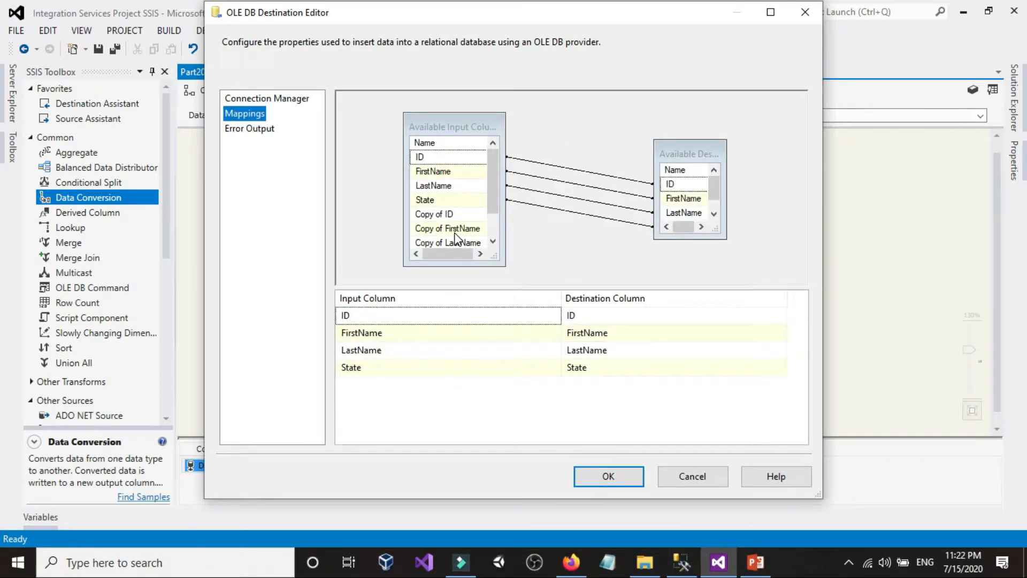
{"action": "scroll", "coordinate": [455, 237], "scroll_direction": "down", "scroll_amount": 1}
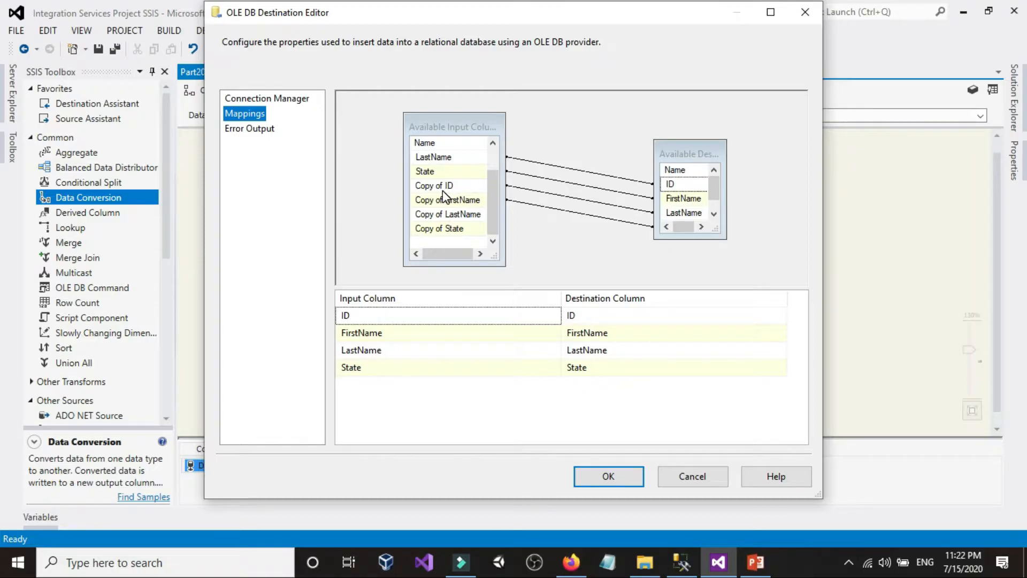
{"action": "mouse_move", "coordinate": [445, 191]}
{"action": "left_click", "coordinate": [399, 316]}
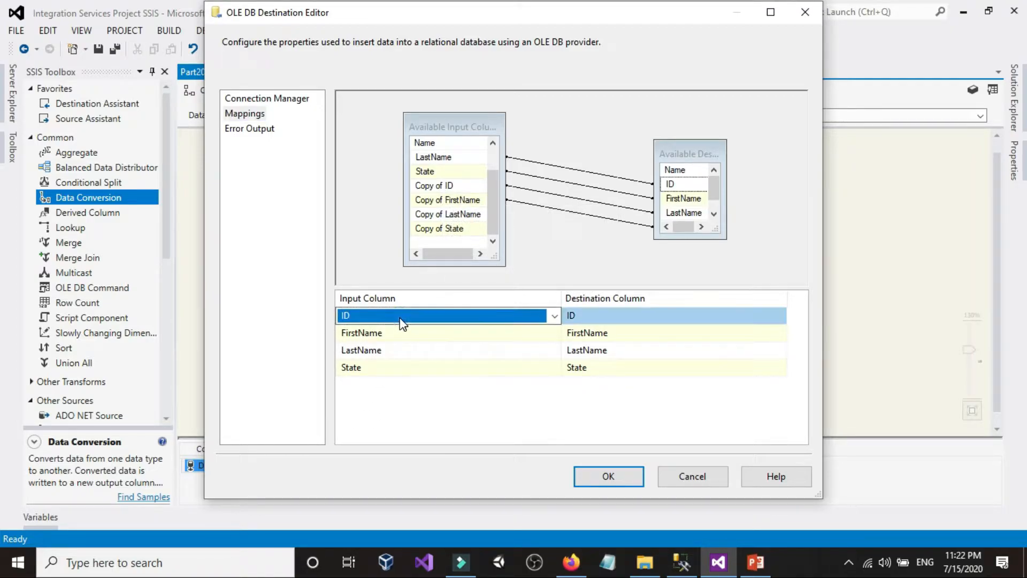
{"action": "left_click", "coordinate": [400, 316]}
{"action": "left_click", "coordinate": [397, 356]}
{"action": "left_click", "coordinate": [592, 473]}
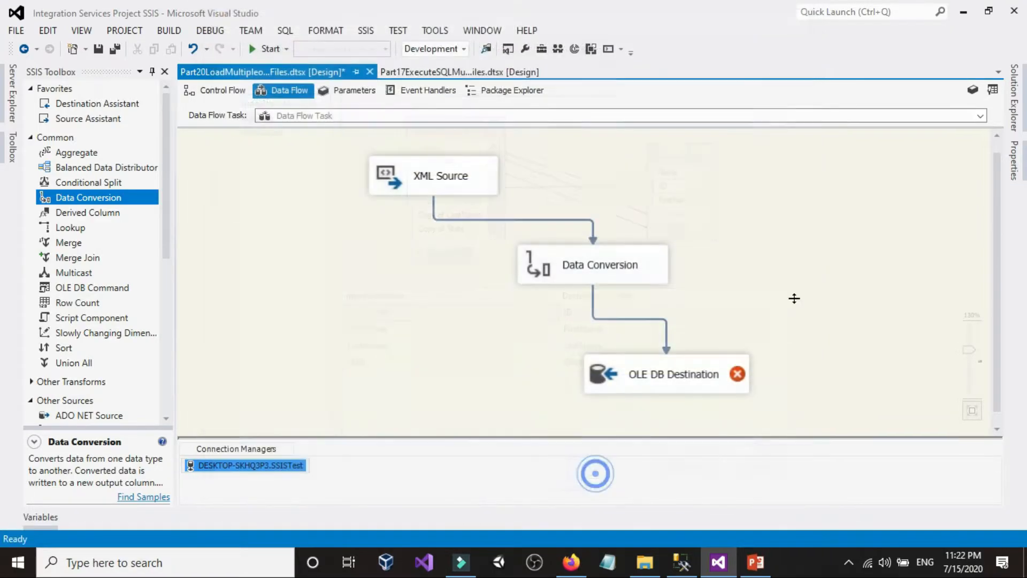
Step: Review the output aliases in Data Conversion, then reopen the column mappings of the OLE DB Destination
{"action": "double_click", "coordinate": [570, 269]}
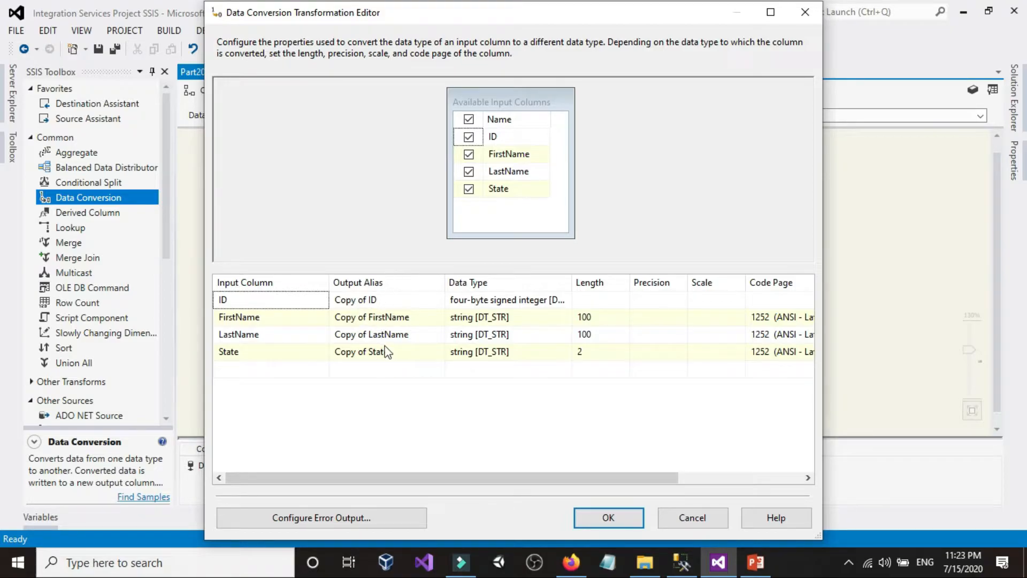
{"action": "left_click", "coordinate": [630, 522]}
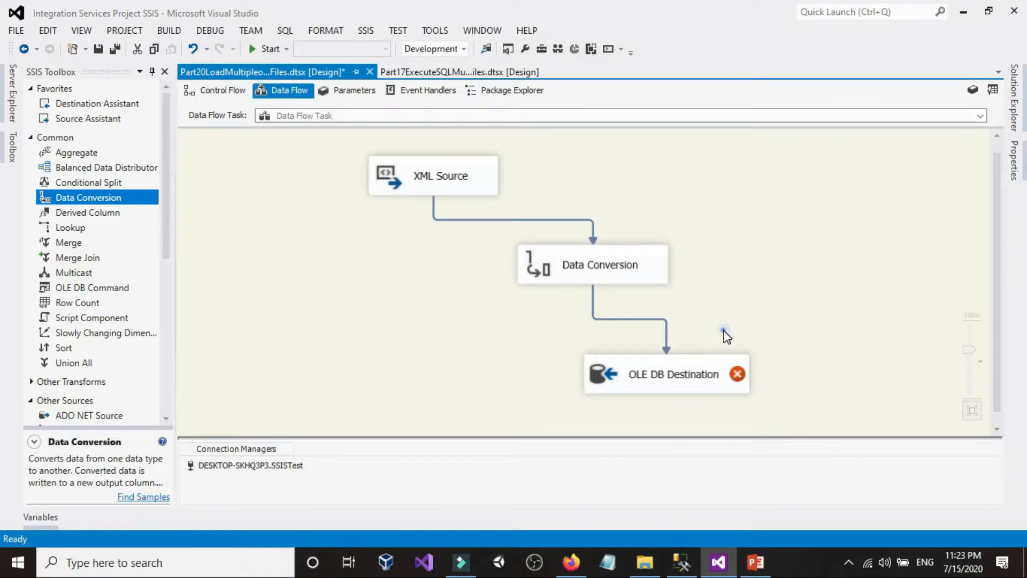
{"action": "double_click", "coordinate": [705, 373]}
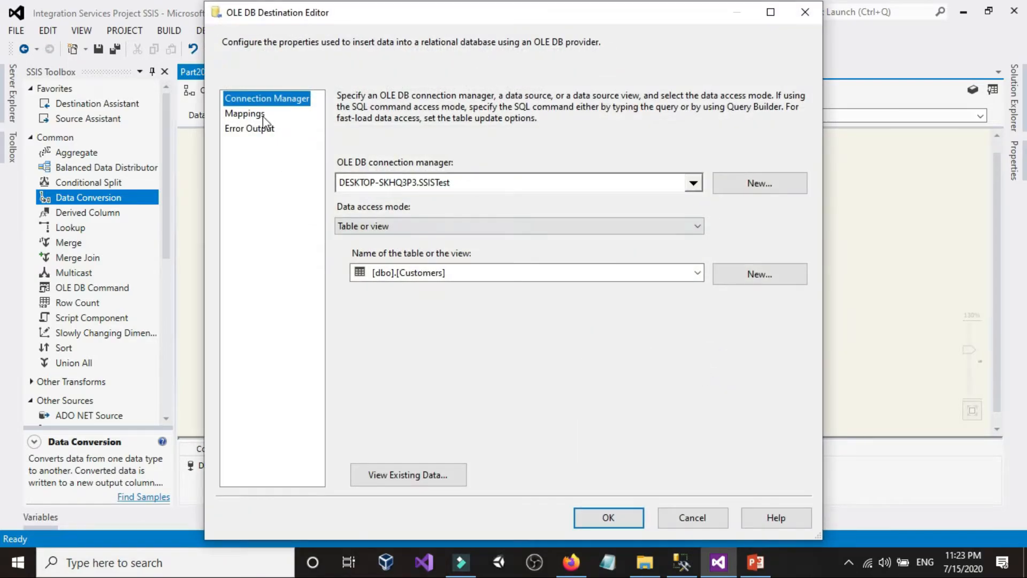
{"action": "left_click", "coordinate": [260, 114]}
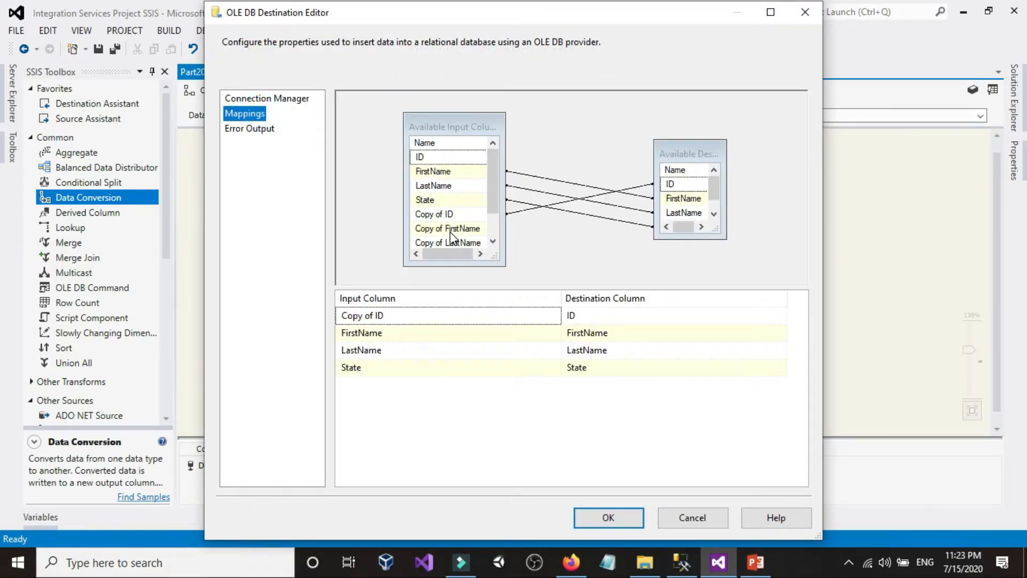
Step: Map Copy of FirstName, Copy of LastName and Copy of State to FirstName, LastName and State, and accept the destination
{"action": "left_click", "coordinate": [417, 317]}
{"action": "left_click", "coordinate": [417, 316]}
{"action": "left_click", "coordinate": [420, 320]}
{"action": "scroll", "coordinate": [471, 193], "scroll_direction": "down", "scroll_amount": 1}
{"action": "left_click_drag", "start_coordinate": [468, 199], "coordinate": [677, 199]}
{"action": "left_click_drag", "start_coordinate": [692, 238], "coordinate": [692, 270]}
{"action": "left_click_drag", "start_coordinate": [442, 214], "coordinate": [689, 217]}
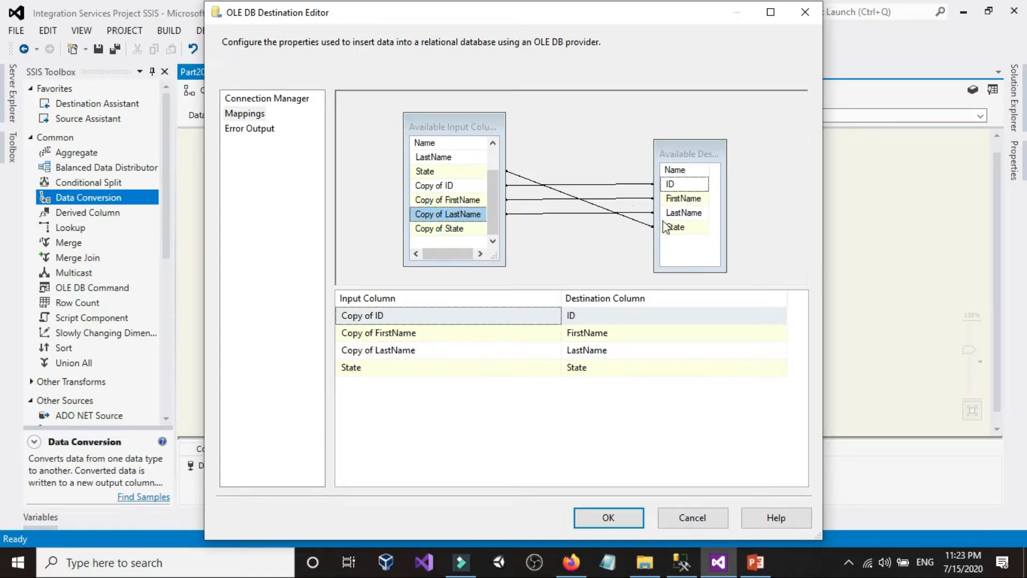
{"action": "left_click_drag", "start_coordinate": [442, 233], "coordinate": [676, 227]}
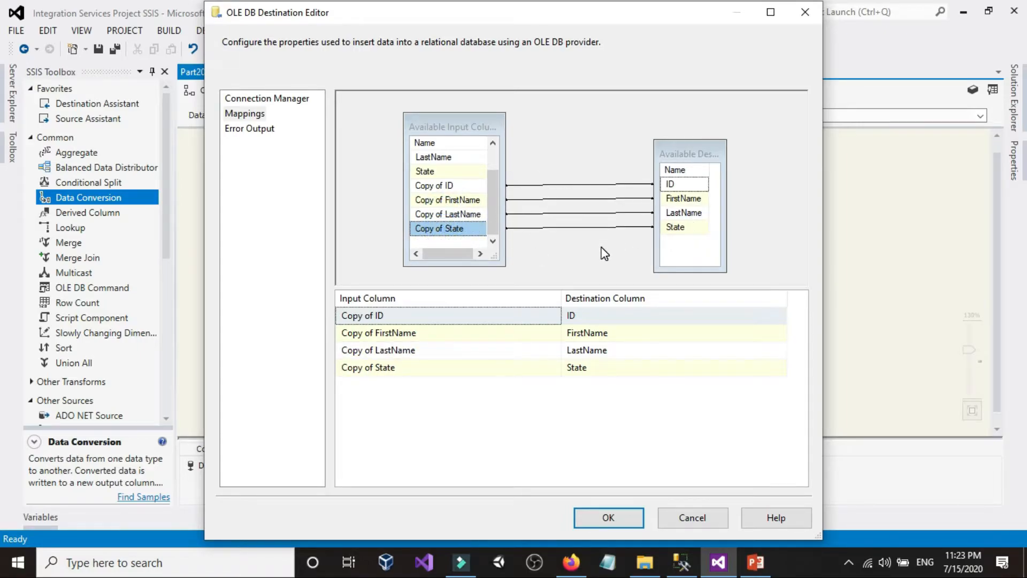
{"action": "left_click", "coordinate": [608, 517]}
Step: Return to the control flow, then query the Customers table in SQL Server Management Studio to check its rows before loading
{"action": "left_click", "coordinate": [309, 251]}
{"action": "left_click", "coordinate": [225, 89]}
{"action": "left_click", "coordinate": [771, 232]}
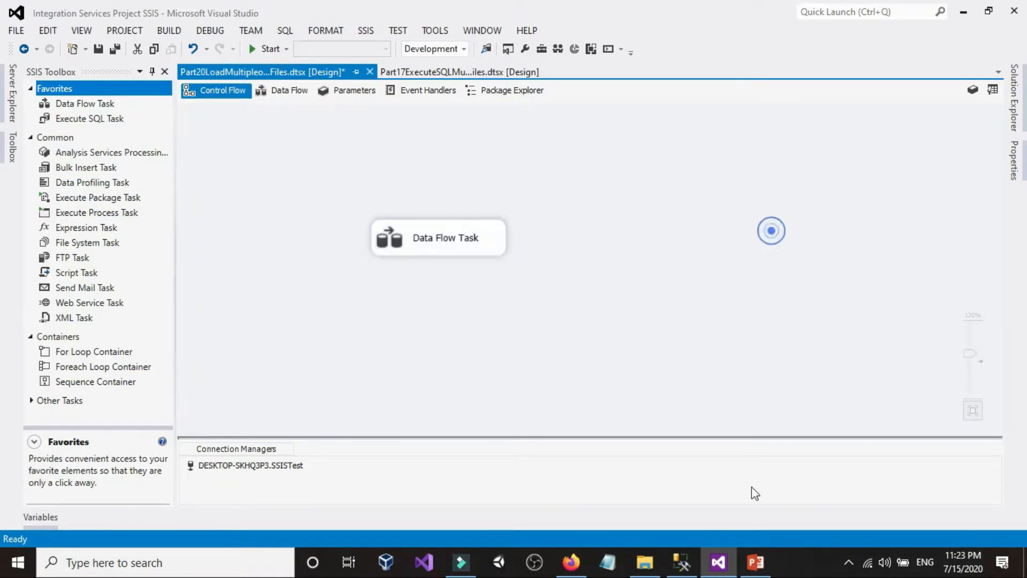
{"action": "left_click", "coordinate": [681, 561]}
{"action": "left_click_drag", "start_coordinate": [396, 110], "coordinate": [60, 102]}
{"action": "left_click", "coordinate": [215, 63]}
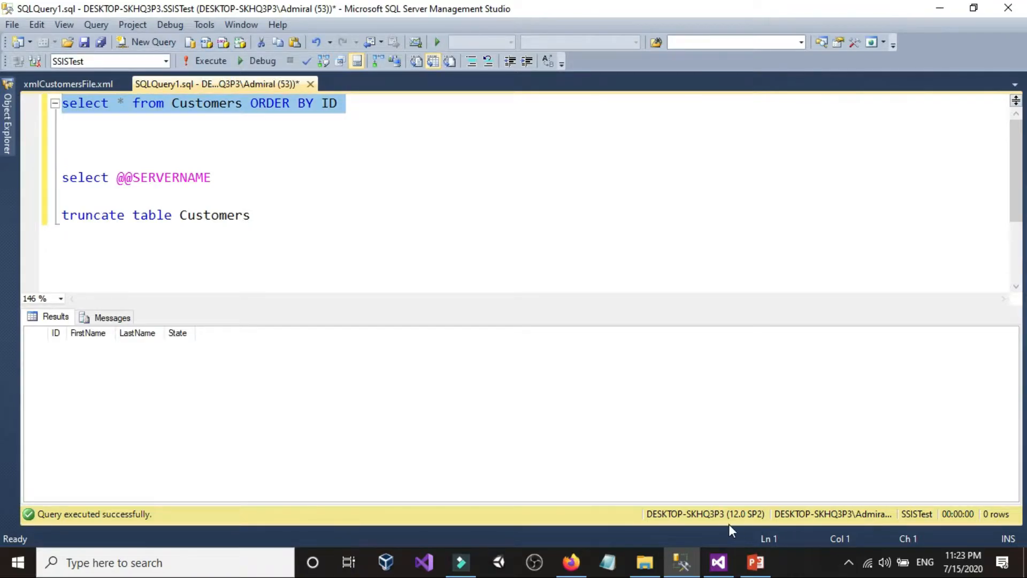
Step: Switch back to Visual Studio, run the package with the Data Flow Task, and stop debugging once it completes
{"action": "left_click", "coordinate": [727, 566]}
{"action": "left_click", "coordinate": [563, 277]}
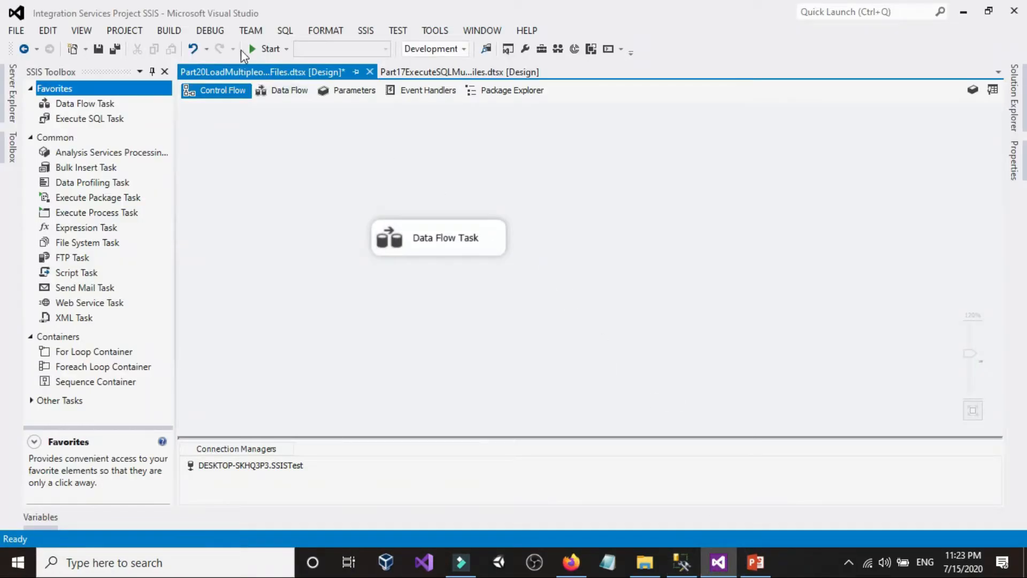
{"action": "left_click", "coordinate": [267, 48]}
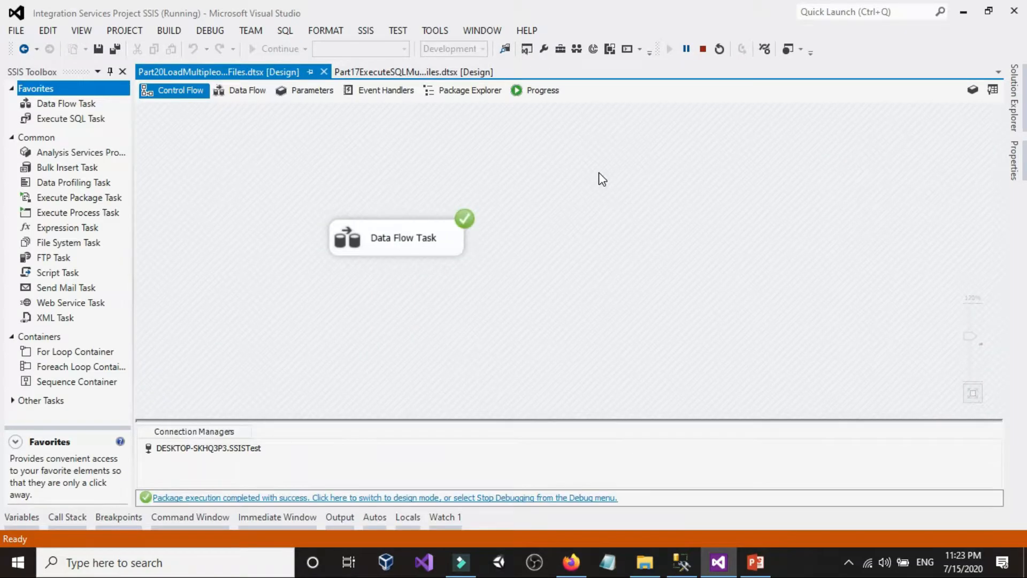
{"action": "left_click", "coordinate": [703, 48]}
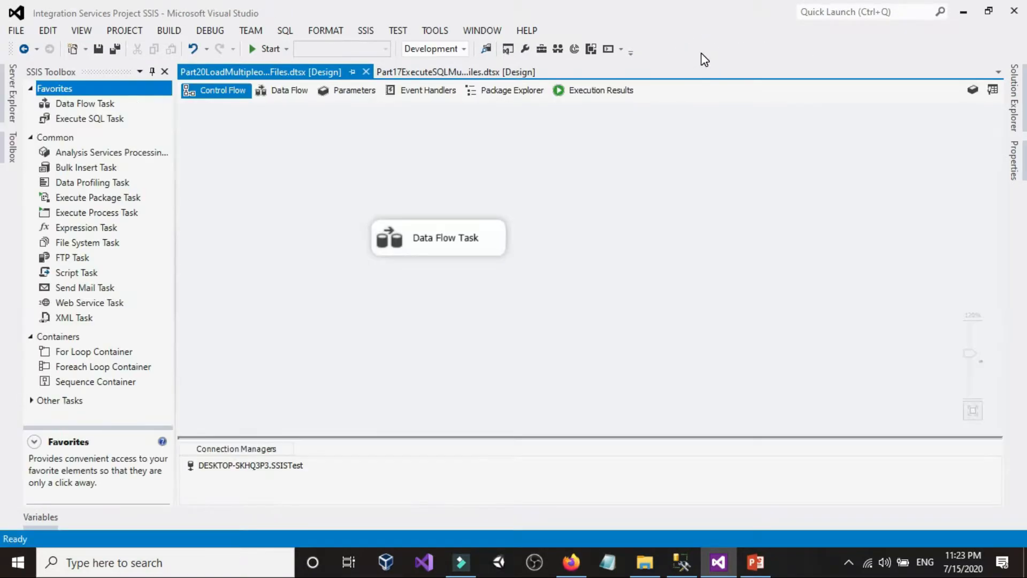
Step: Switch to SQL Server Management Studio and rerun the Customers query to check the rows loaded by the package
{"action": "left_click", "coordinate": [669, 553]}
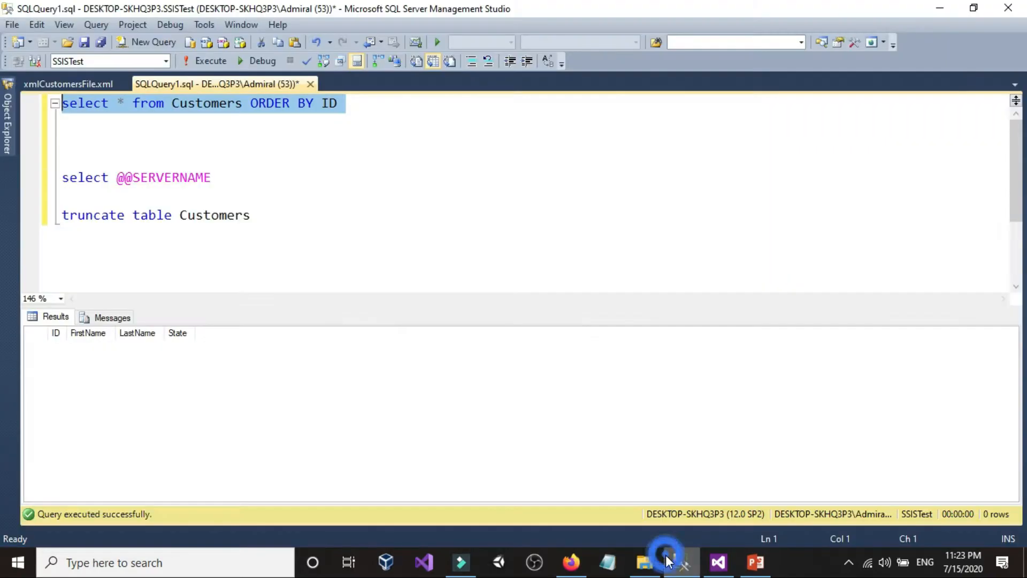
{"action": "left_click", "coordinate": [200, 62]}
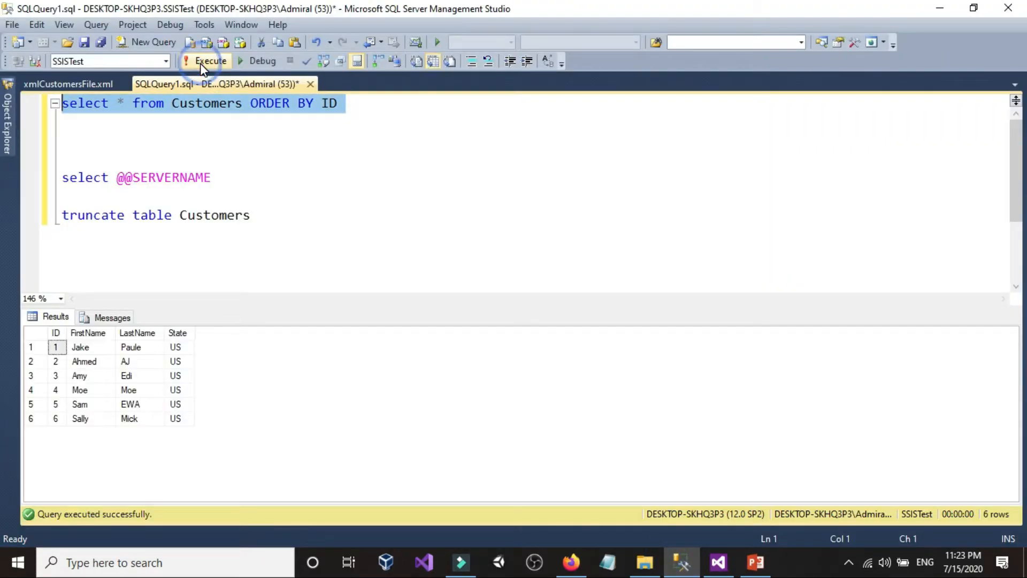
{"action": "left_click", "coordinate": [240, 379]}
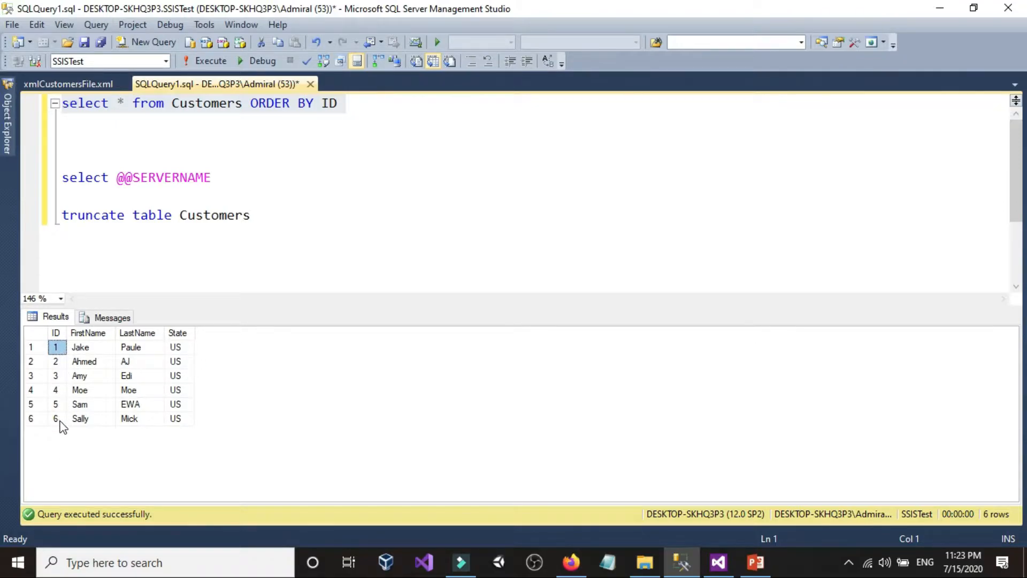
Step: Switch to the XMLFiles folder in File Explorer and open xmlCustomersFile1.xml in Notepad
{"action": "left_click", "coordinate": [644, 562]}
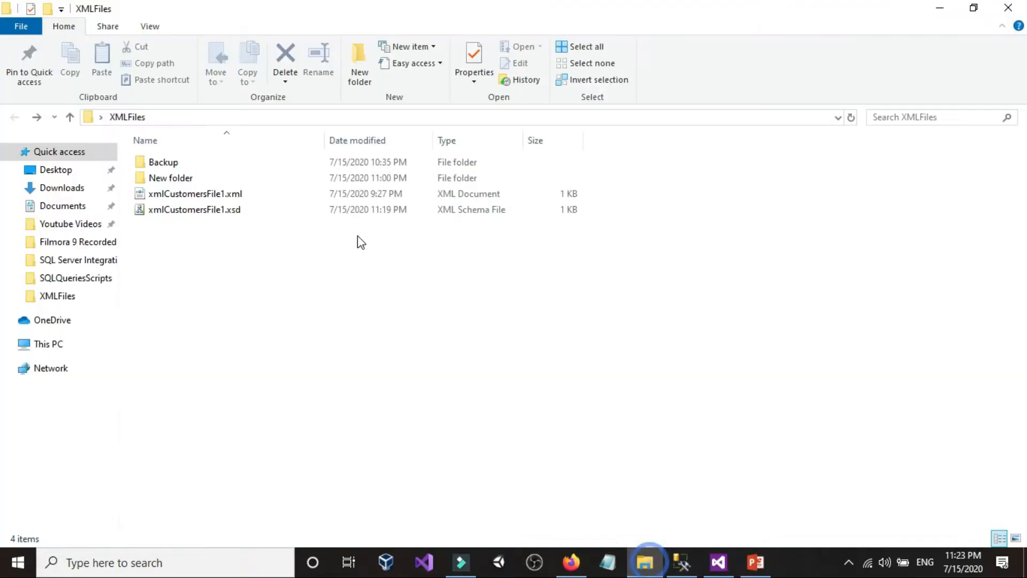
{"action": "left_click", "coordinate": [209, 229]}
{"action": "right_click", "coordinate": [213, 195]}
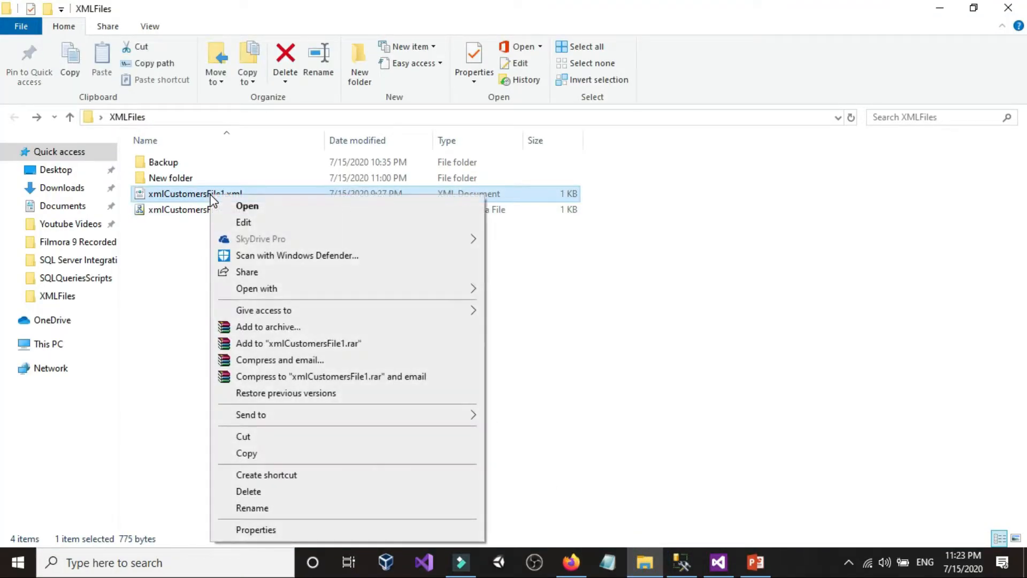
{"action": "mouse_move", "coordinate": [472, 294]}
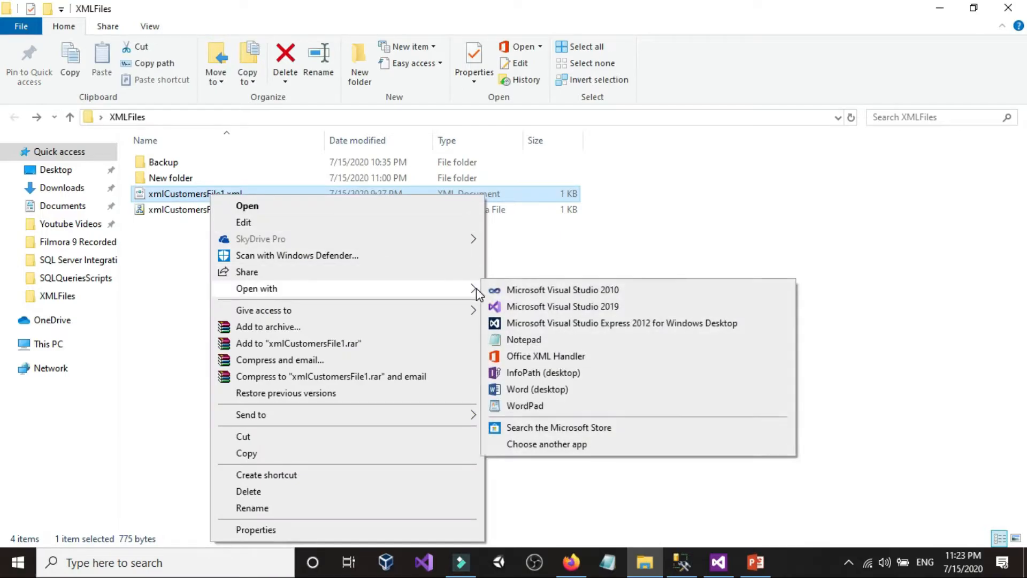
{"action": "left_click", "coordinate": [507, 335]}
{"action": "double_click", "coordinate": [471, 156]}
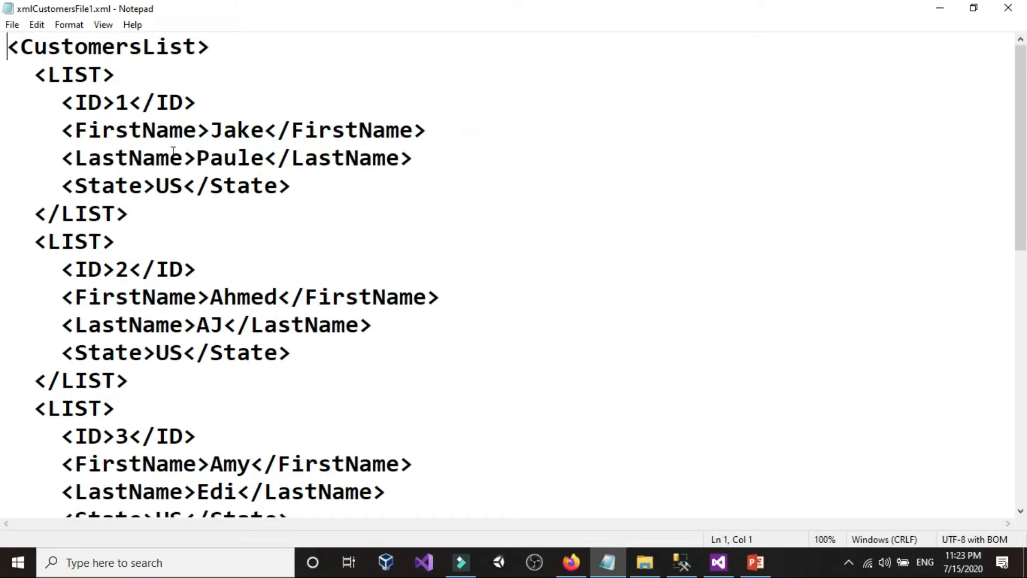
Step: Review each customer record in xmlCustomersFile1.xml from ID 1 to ID 6, then close the file
{"action": "left_click", "coordinate": [119, 101]}
{"action": "left_click_drag", "start_coordinate": [63, 102], "coordinate": [293, 193]}
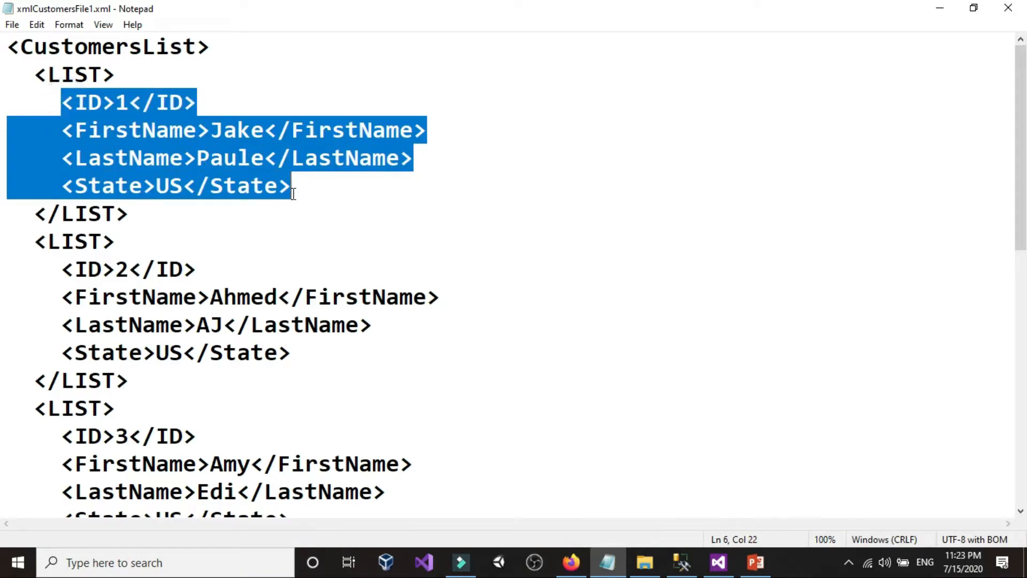
{"action": "scroll", "coordinate": [97, 199], "scroll_direction": "down", "scroll_amount": 1}
{"action": "left_click_drag", "start_coordinate": [39, 169], "coordinate": [197, 289]}
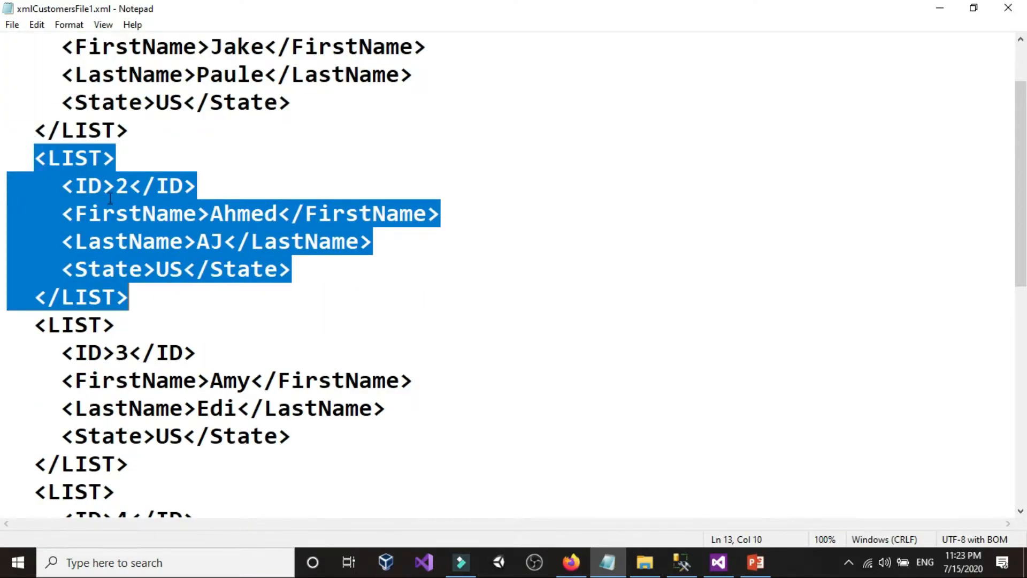
{"action": "scroll", "coordinate": [110, 198], "scroll_direction": "down", "scroll_amount": 3}
{"action": "left_click_drag", "start_coordinate": [38, 75], "coordinate": [292, 190]}
{"action": "left_click_drag", "start_coordinate": [37, 241], "coordinate": [213, 375]}
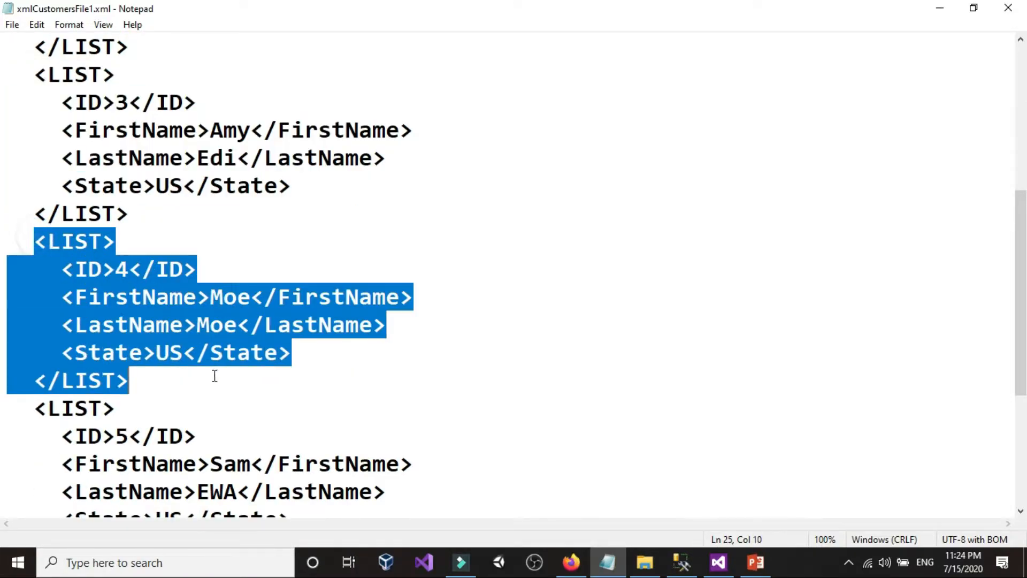
{"action": "scroll", "coordinate": [231, 305], "scroll_direction": "down", "scroll_amount": 3}
{"action": "left_click_drag", "start_coordinate": [65, 184], "coordinate": [171, 307]}
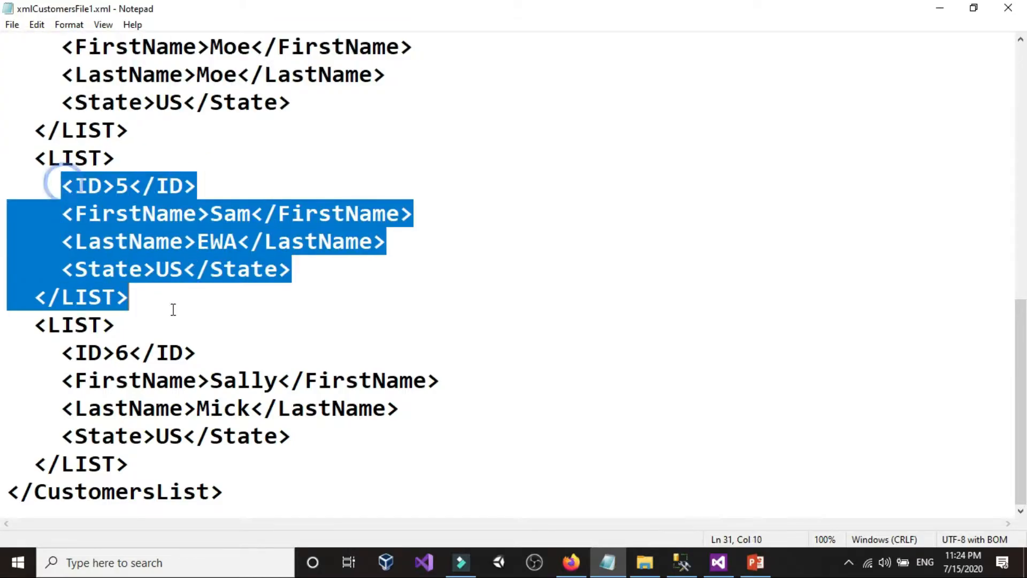
{"action": "left_click_drag", "start_coordinate": [56, 346], "coordinate": [284, 470]}
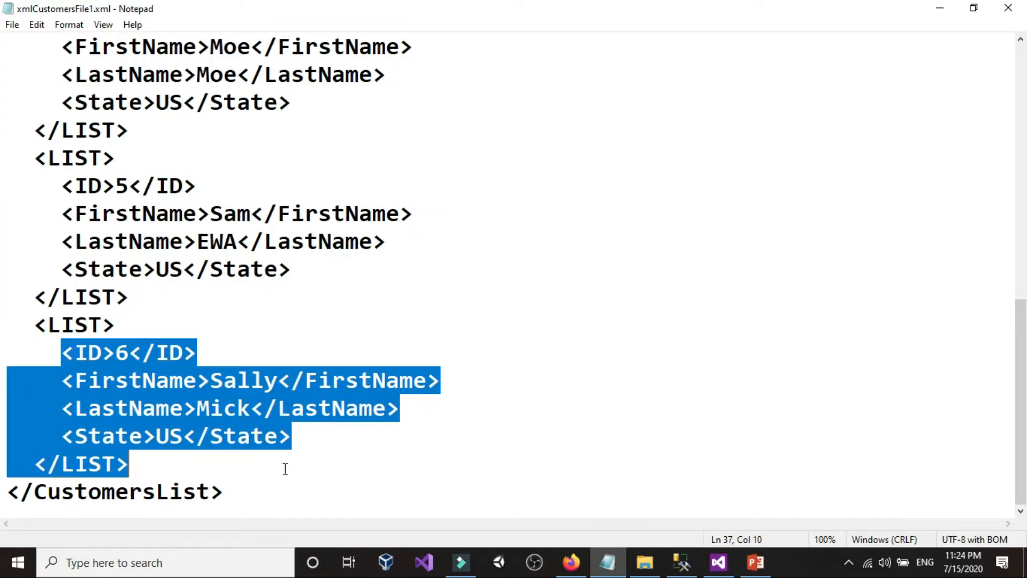
{"action": "left_click", "coordinate": [626, 206]}
{"action": "left_click", "coordinate": [1008, 7]}
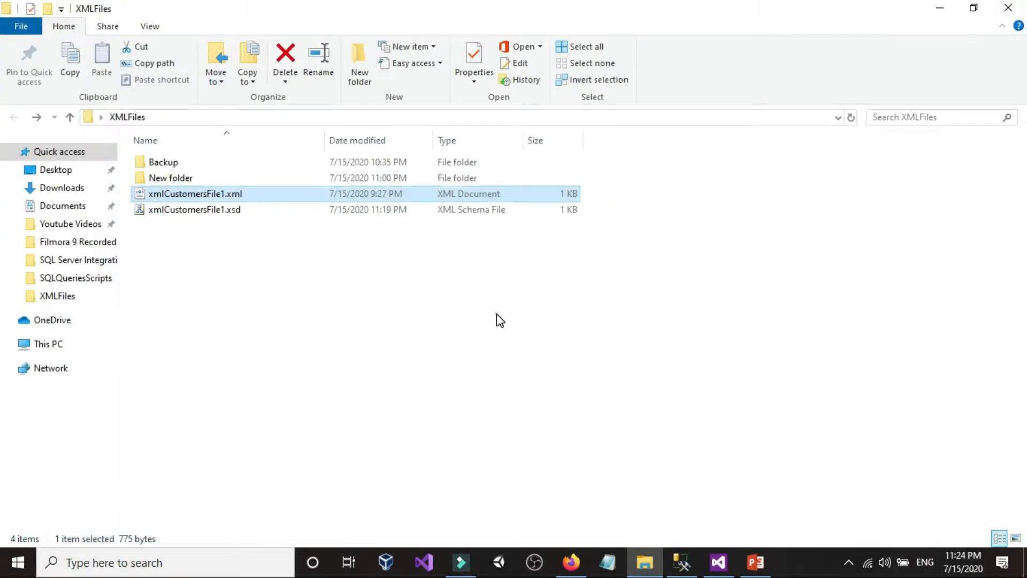
Step: Truncate the Customers table in SQL Server Management Studio and rerun the select query to check its contents
{"action": "left_click", "coordinate": [683, 562]}
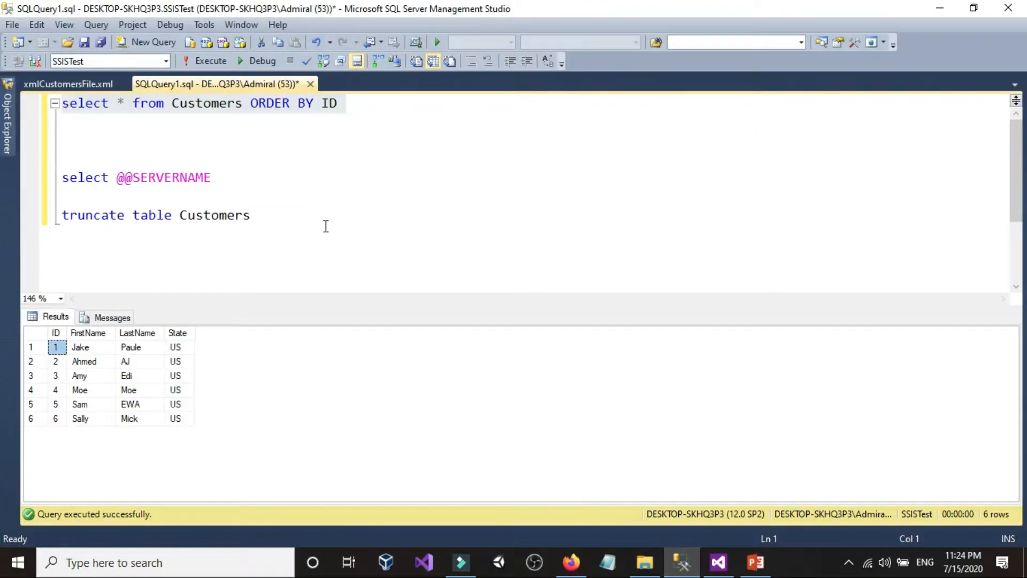
{"action": "triple_click", "coordinate": [289, 217]}
{"action": "left_click", "coordinate": [209, 61]}
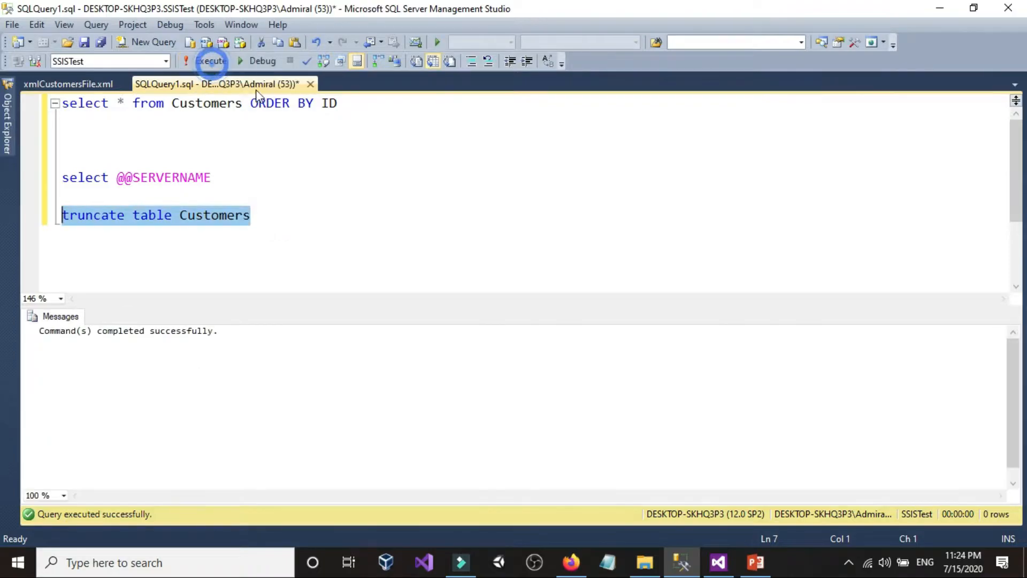
{"action": "triple_click", "coordinate": [349, 103]}
{"action": "left_click", "coordinate": [208, 60]}
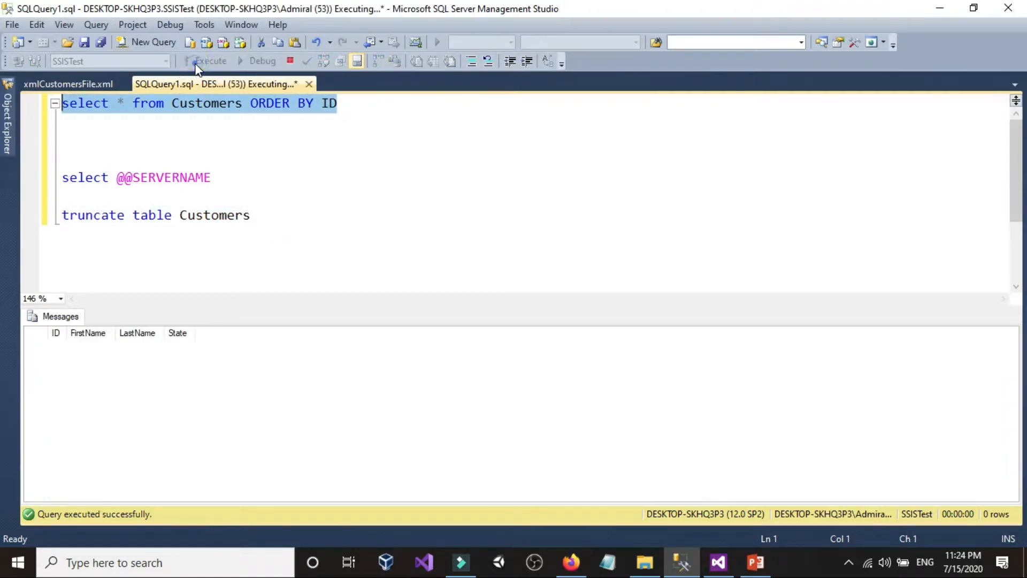
{"action": "left_click", "coordinate": [432, 171]}
Step: Switch to Visual Studio and move the Data Flow Task further left on the control flow canvas
{"action": "left_click", "coordinate": [718, 562]}
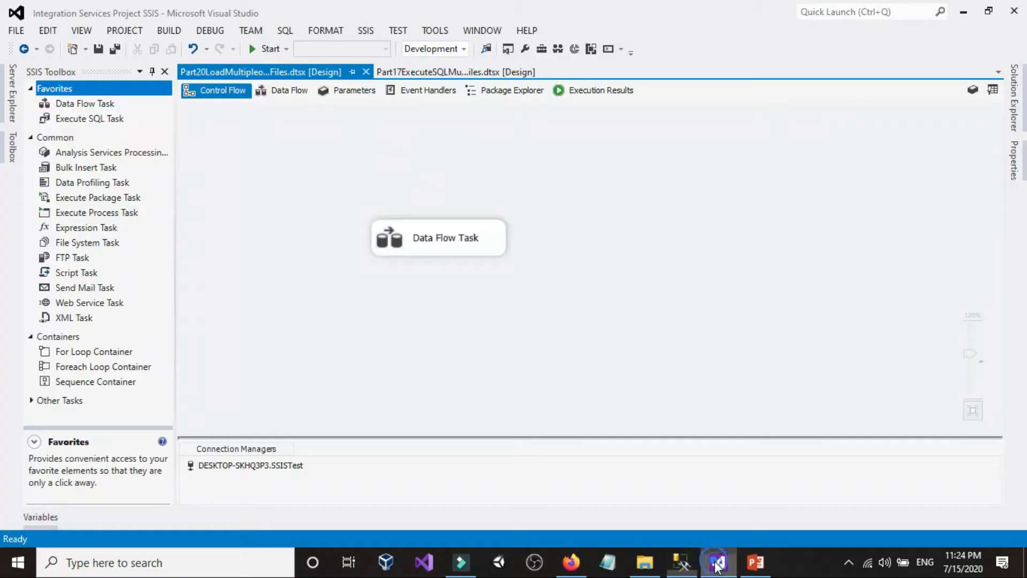
{"action": "left_click_drag", "start_coordinate": [399, 241], "coordinate": [301, 233]}
{"action": "left_click", "coordinate": [353, 161]}
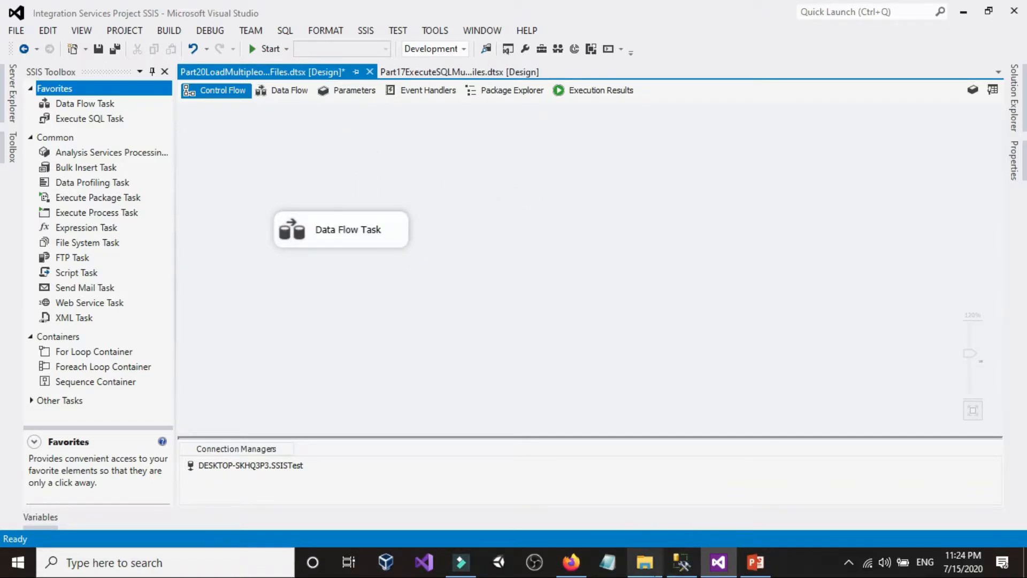
Step: In File Explorer, copy xmlCustomersFile2.xml and xmlCustomersFile3.xml from New folder into the parent XMLFiles folder
{"action": "left_click", "coordinate": [644, 562]}
{"action": "double_click", "coordinate": [190, 179]}
{"action": "left_click_drag", "start_coordinate": [193, 244], "coordinate": [186, 162]}
{"action": "right_click", "coordinate": [186, 163]}
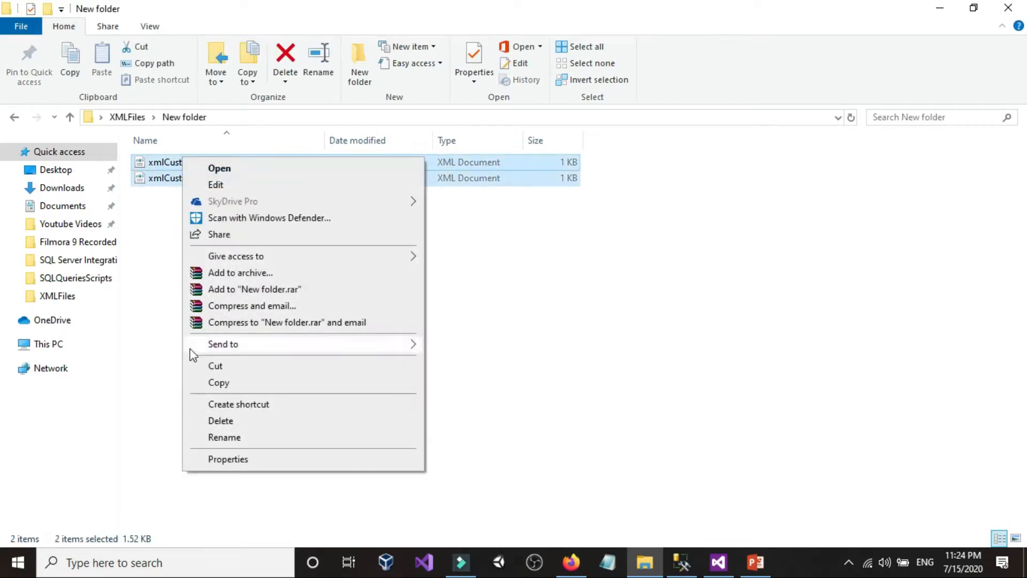
{"action": "left_click", "coordinate": [211, 383]}
{"action": "left_click", "coordinate": [20, 117]}
{"action": "right_click", "coordinate": [241, 286]}
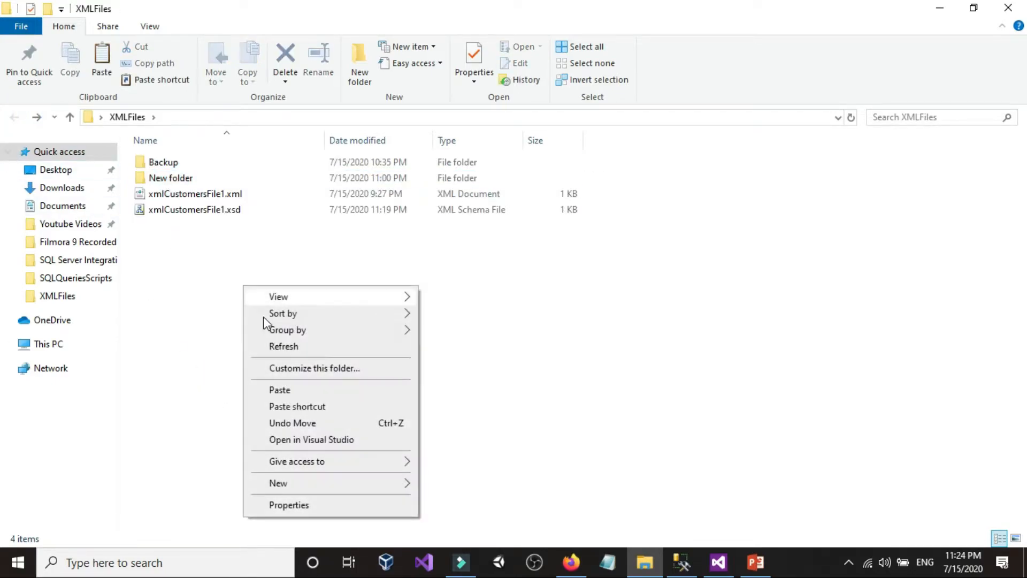
{"action": "left_click", "coordinate": [280, 390]}
{"action": "left_click", "coordinate": [252, 329]}
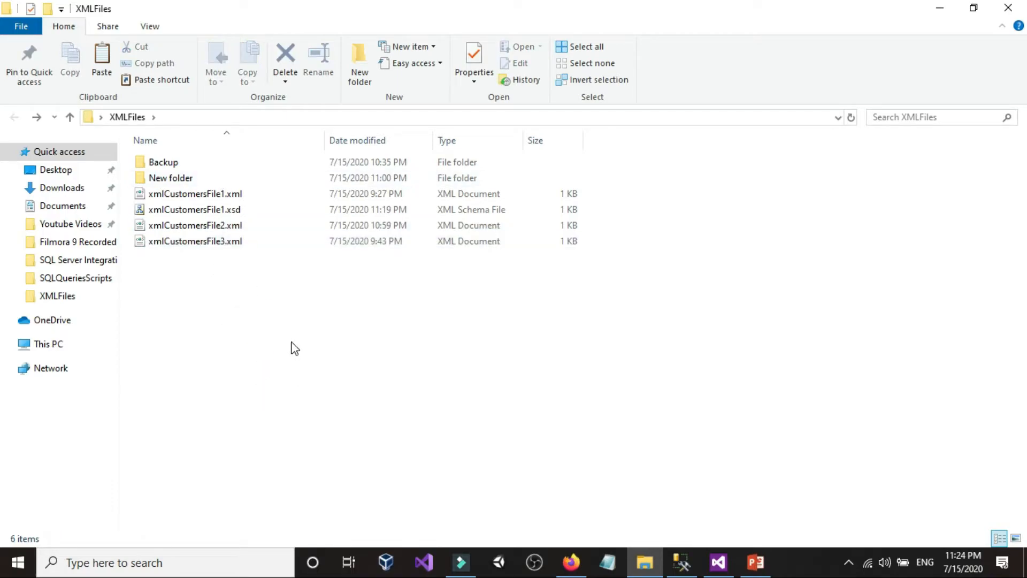
Step: Switch to Visual Studio, review the XML and XSD locations of the data flow's XML Source, and return to the control flow
{"action": "mouse_move", "coordinate": [679, 561]}
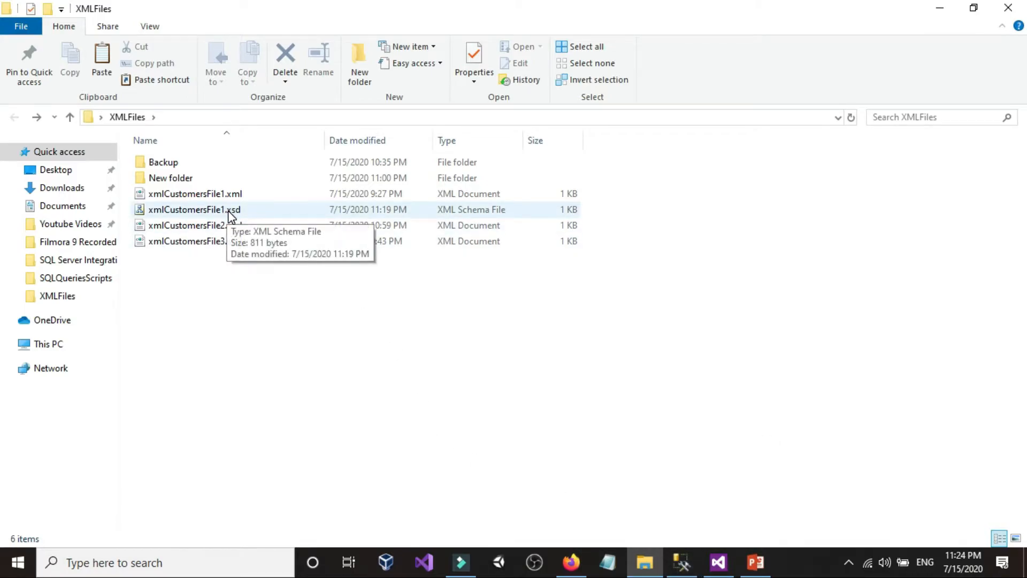
{"action": "left_click", "coordinate": [719, 562]}
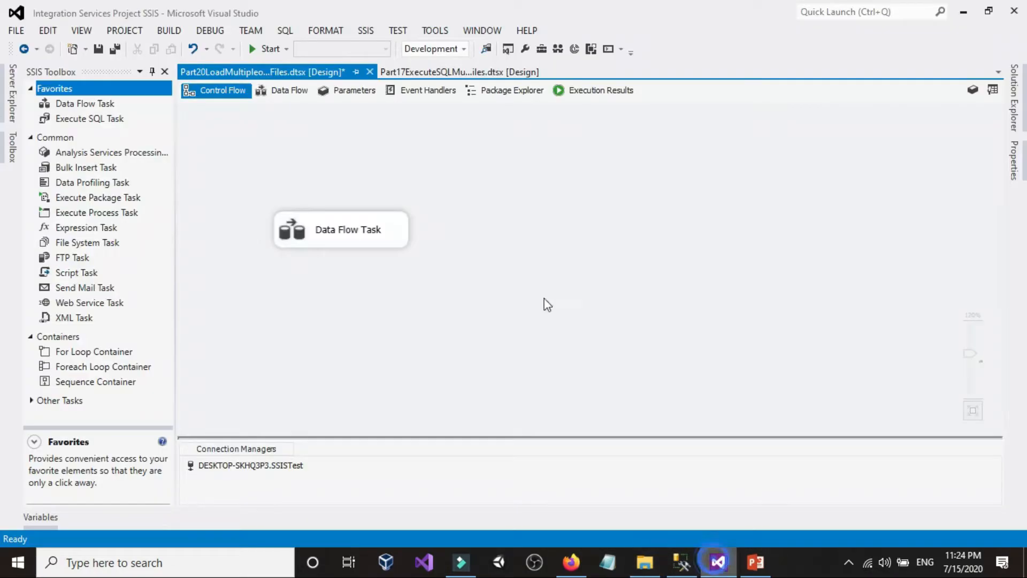
{"action": "double_click", "coordinate": [364, 229]}
{"action": "double_click", "coordinate": [422, 184]}
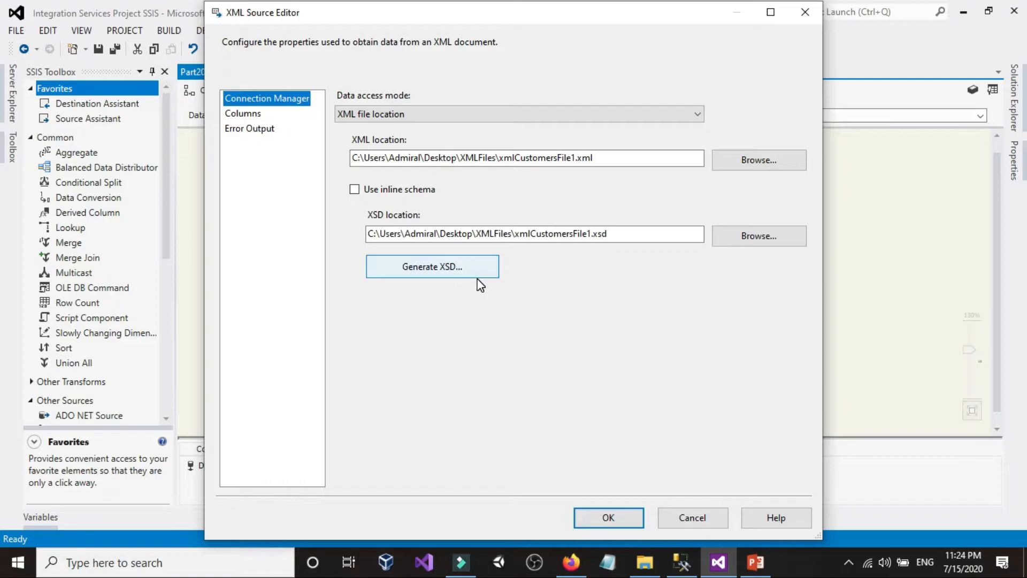
{"action": "left_click", "coordinate": [705, 523]}
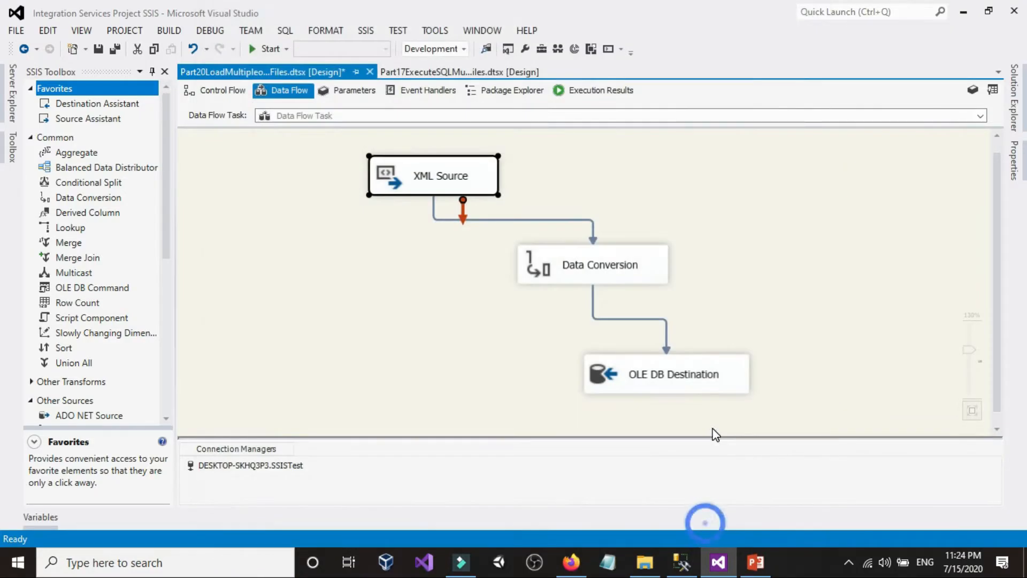
{"action": "left_click", "coordinate": [216, 93]}
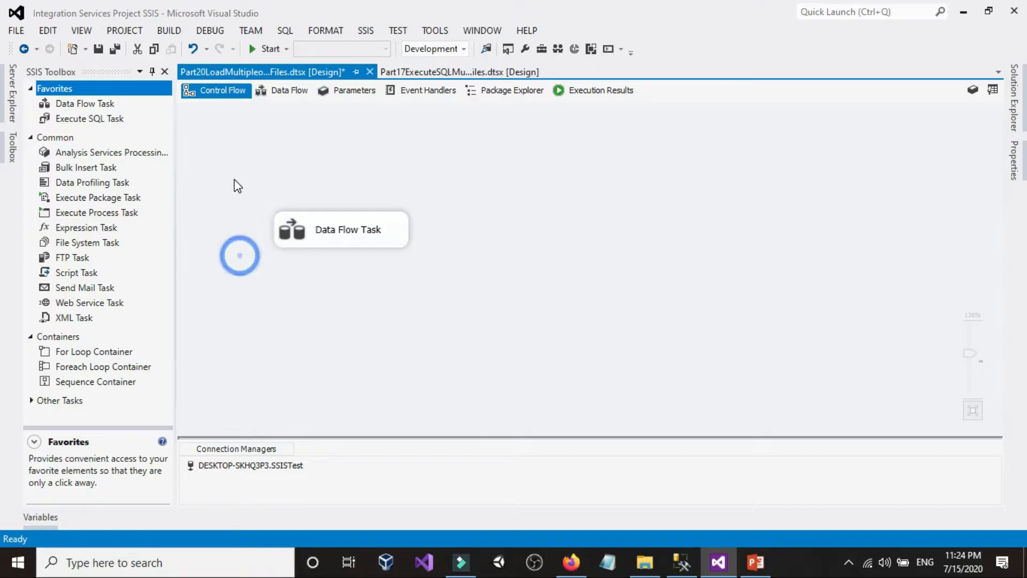
Step: Delete the Data Flow Task from the control flow and copy the name of the Part20LoadMultipleorSingleXMLFiles package
{"action": "left_click", "coordinate": [383, 244]}
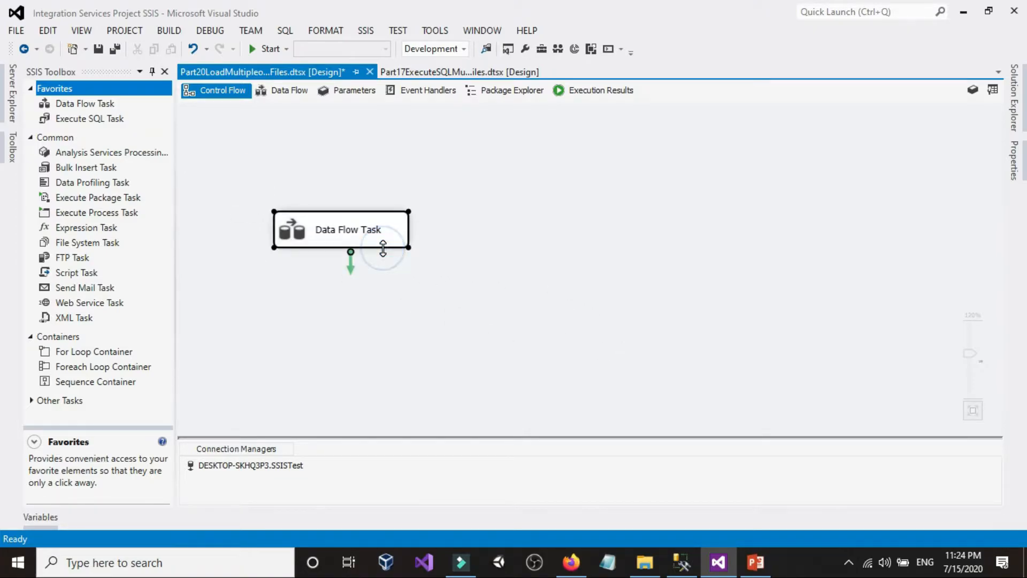
{"action": "key", "text": "Delete"}
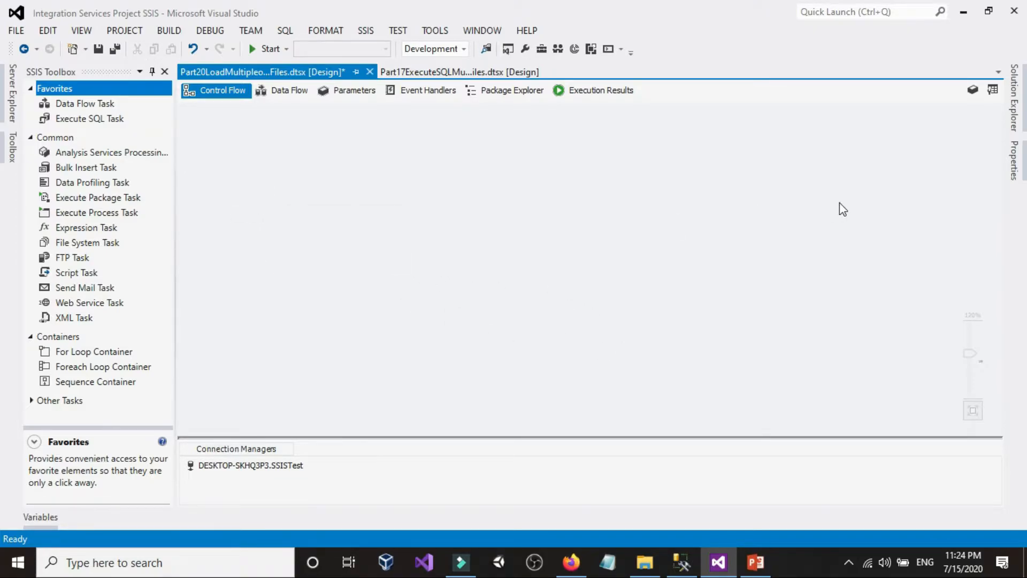
{"action": "left_click", "coordinate": [1013, 96]}
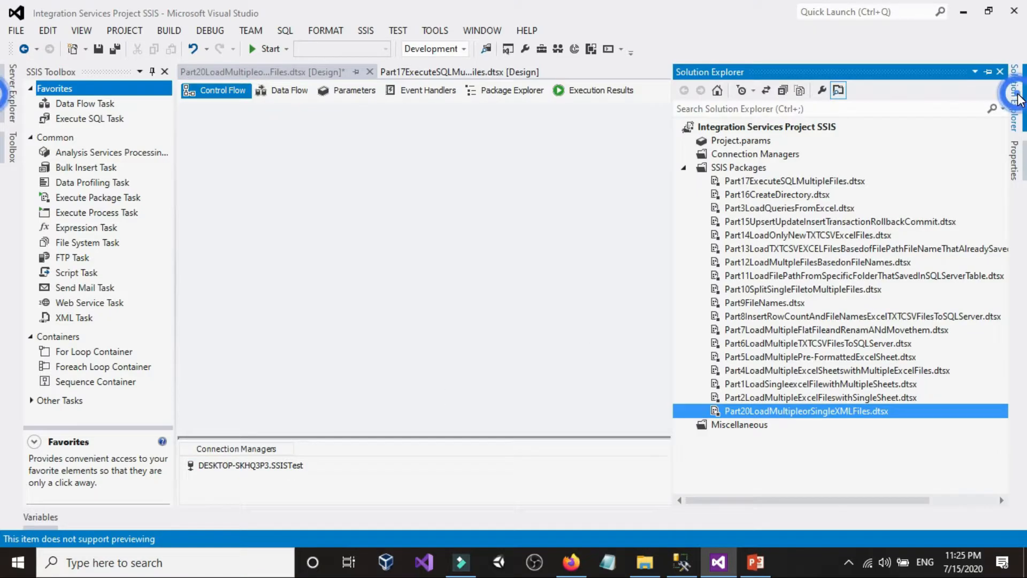
{"action": "left_click", "coordinate": [771, 412]}
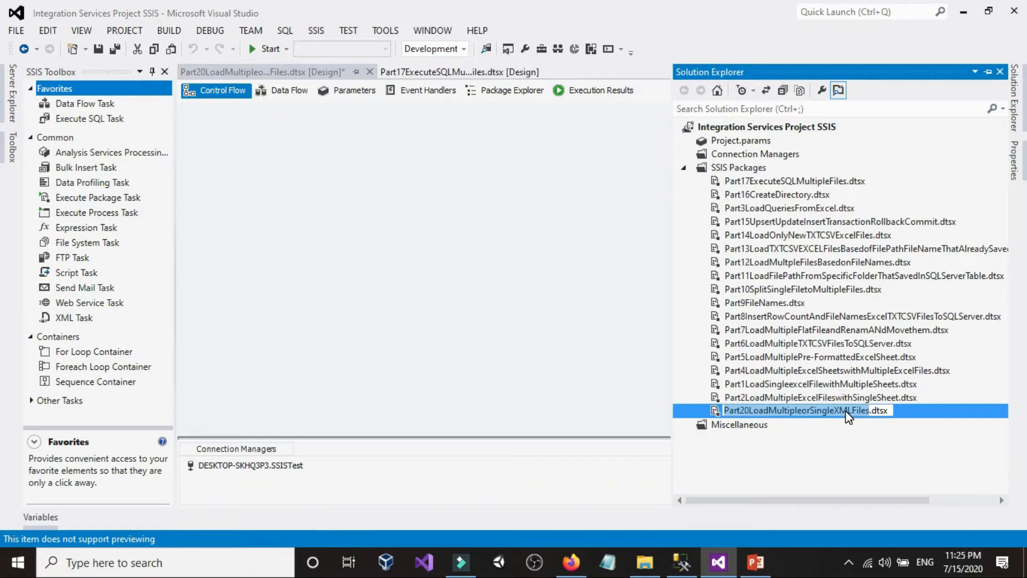
{"action": "right_click", "coordinate": [845, 409]}
{"action": "left_click", "coordinate": [871, 434]}
{"action": "key", "text": "Escape"}
Step: Delete the Part20LoadMultipleorSingleXMLFiles.dtsx package from the project
{"action": "right_click", "coordinate": [767, 411]}
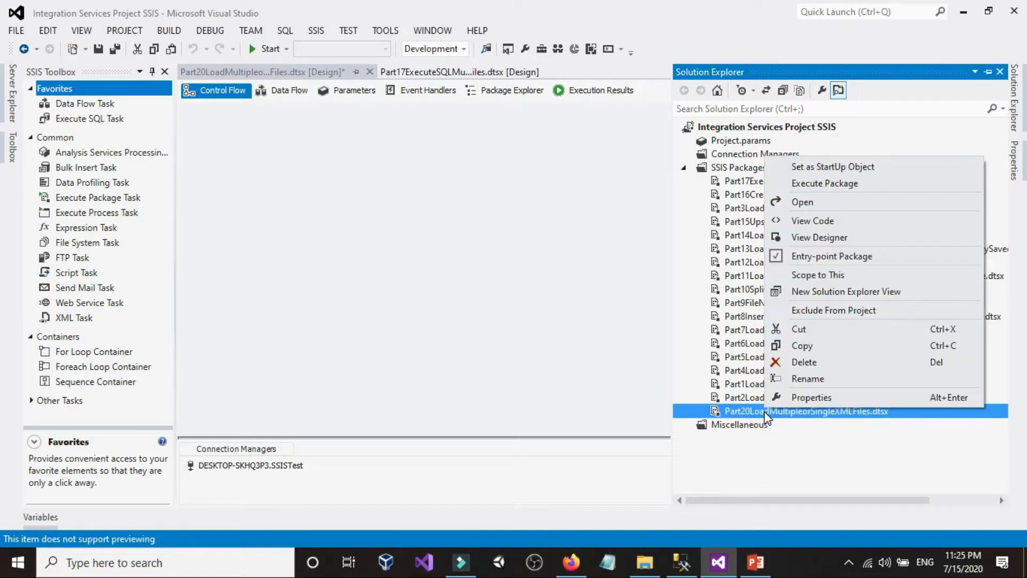
{"action": "left_click", "coordinate": [800, 360]}
{"action": "left_click", "coordinate": [649, 305]}
Step: Add a new SSIS package to the project and rename it Part20LoadMultipleorSingleXMLFiles.dtsx using the copied name
{"action": "right_click", "coordinate": [734, 168]}
{"action": "left_click", "coordinate": [797, 177]}
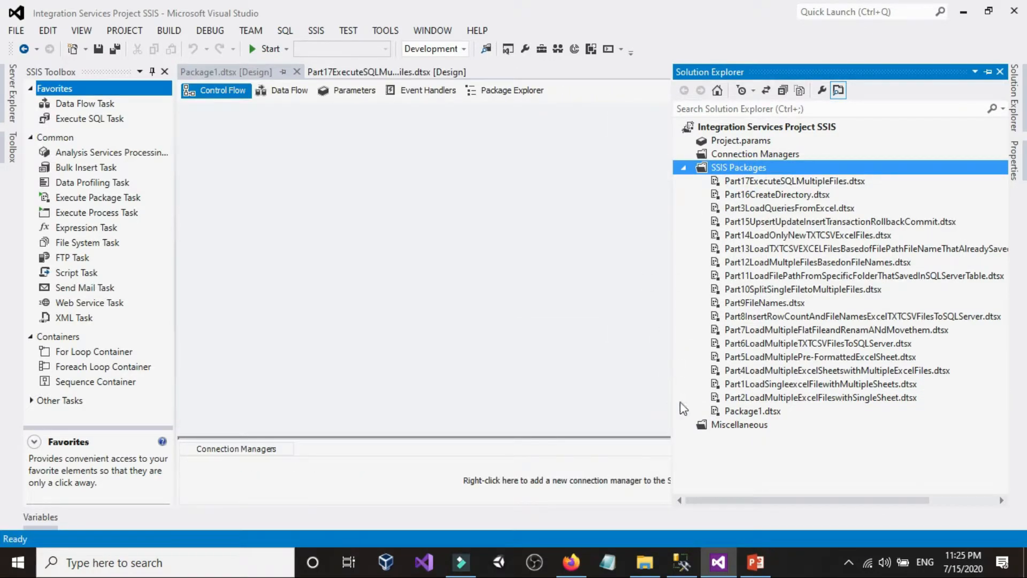
{"action": "left_click", "coordinate": [740, 413]}
{"action": "left_click", "coordinate": [741, 412]}
{"action": "right_click", "coordinate": [753, 412]}
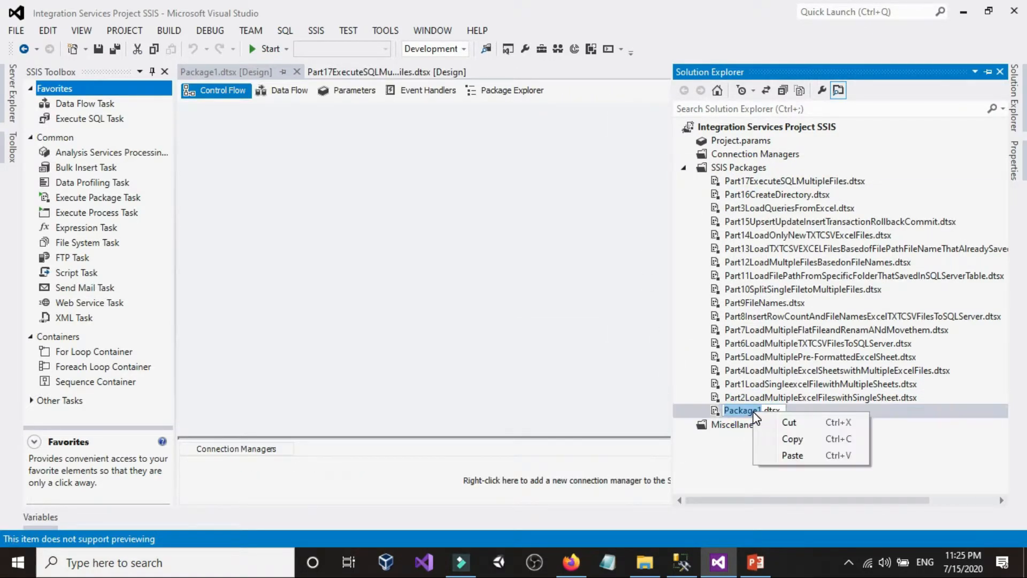
{"action": "left_click", "coordinate": [786, 455]}
{"action": "key", "text": "Return"}
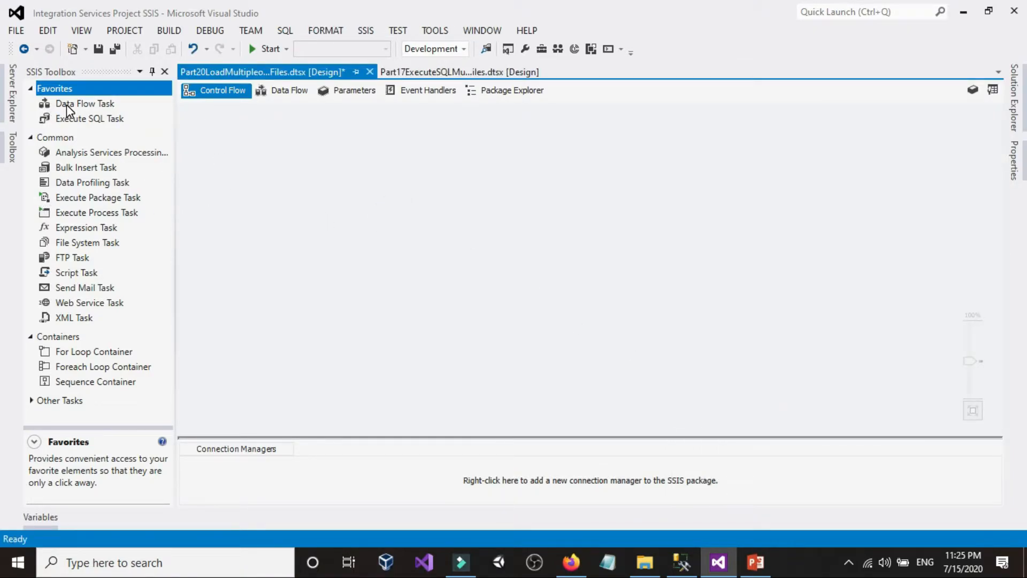
Step: Add a Data Flow Task to the control flow of the new package
{"action": "left_click_drag", "start_coordinate": [69, 102], "coordinate": [352, 247]}
{"action": "left_click", "coordinate": [284, 238]}
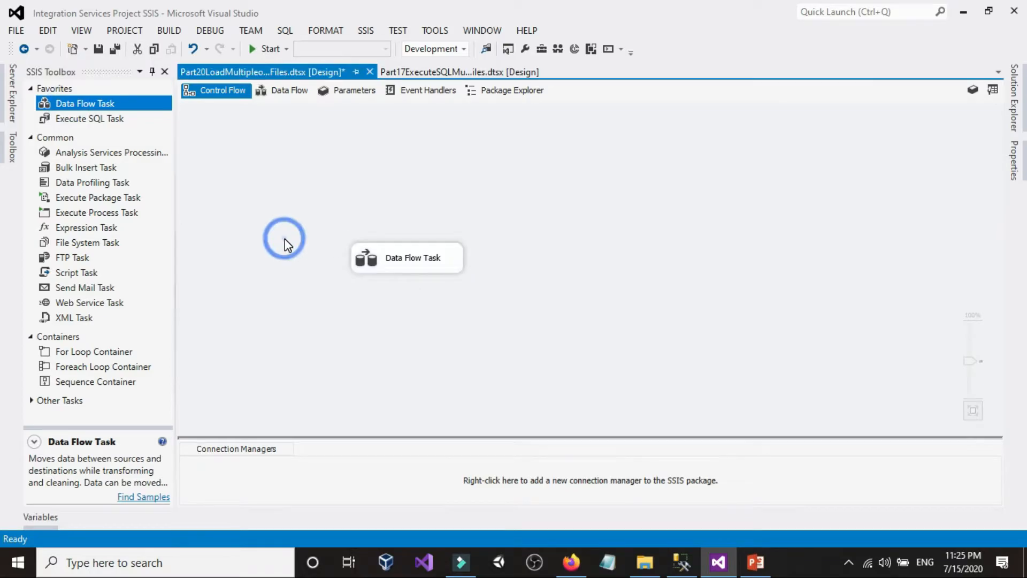
Step: Switch to File Explorer and delete xmlCustomersFile1.xsd from the XMLFiles folder
{"action": "scroll", "coordinate": [285, 238], "scroll_direction": "up", "scroll_amount": 2}
{"action": "left_click", "coordinate": [651, 560]}
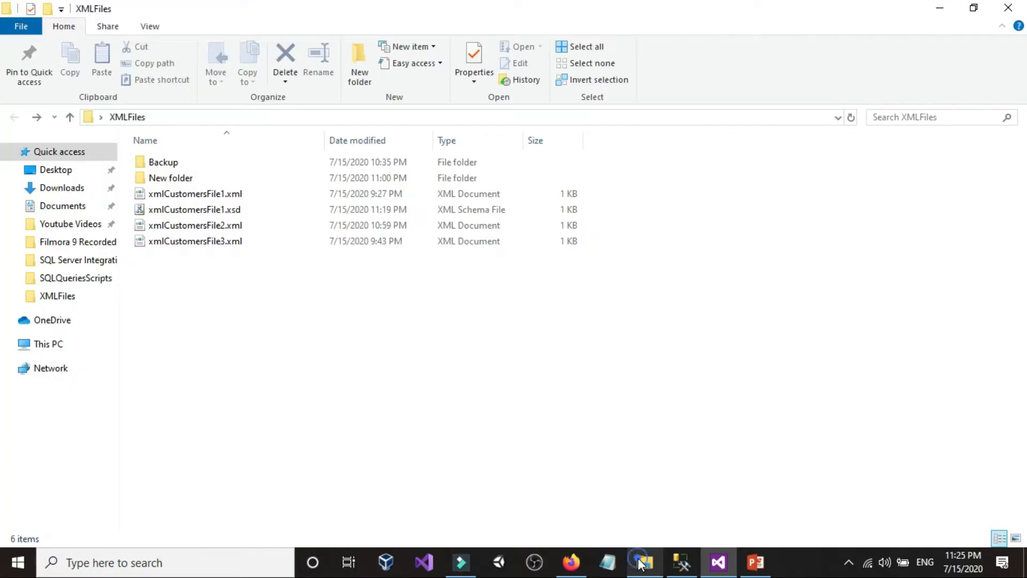
{"action": "left_click", "coordinate": [223, 214]}
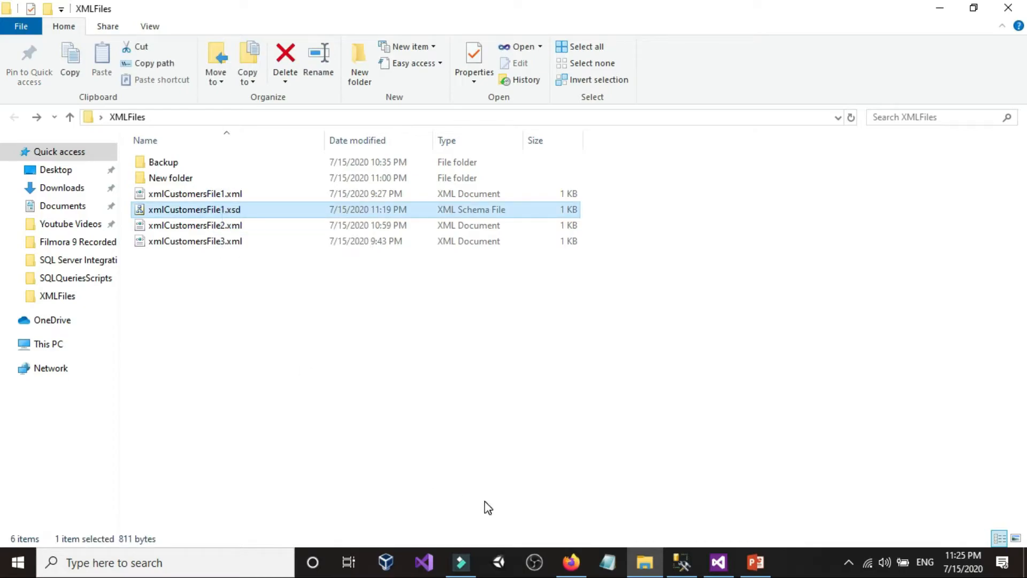
{"action": "key", "text": "Delete"}
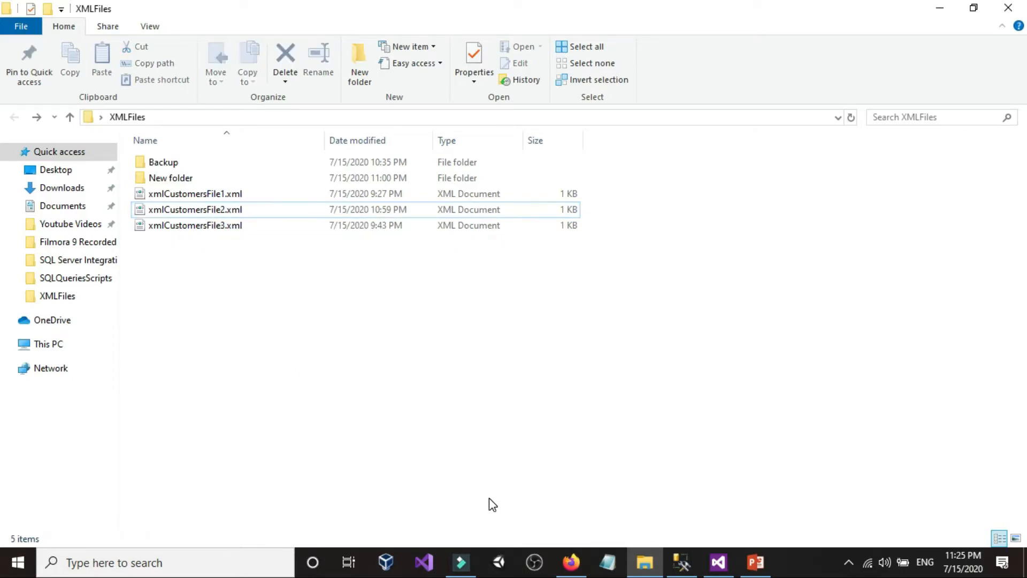
Step: Switch back to Visual Studio, reposition the Data Flow Task on the control flow and open it for editing
{"action": "left_click", "coordinate": [682, 562]}
{"action": "left_click", "coordinate": [718, 562]}
{"action": "left_click", "coordinate": [424, 266]}
{"action": "left_click_drag", "start_coordinate": [422, 286], "coordinate": [411, 260]}
{"action": "left_click", "coordinate": [226, 296]}
{"action": "scroll", "coordinate": [225, 296], "scroll_direction": "up", "scroll_amount": 1}
{"action": "double_click", "coordinate": [465, 274]}
Step: Add an XML Source, a Data Conversion and an OLE DB Destination to the data flow
{"action": "scroll", "coordinate": [75, 314], "scroll_direction": "down", "scroll_amount": 2}
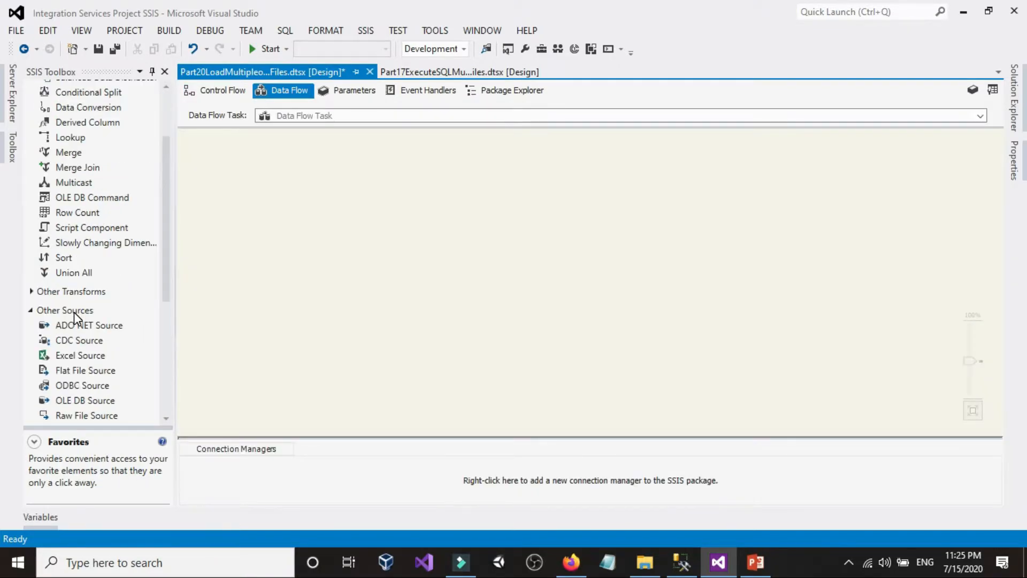
{"action": "scroll", "coordinate": [80, 309], "scroll_direction": "down", "scroll_amount": 4}
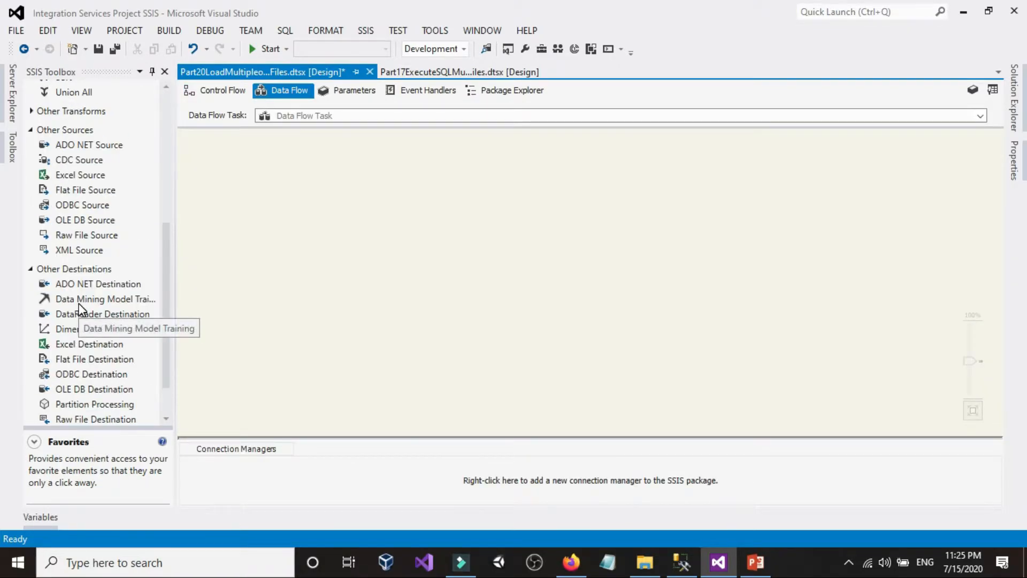
{"action": "left_click_drag", "start_coordinate": [66, 251], "coordinate": [313, 200]}
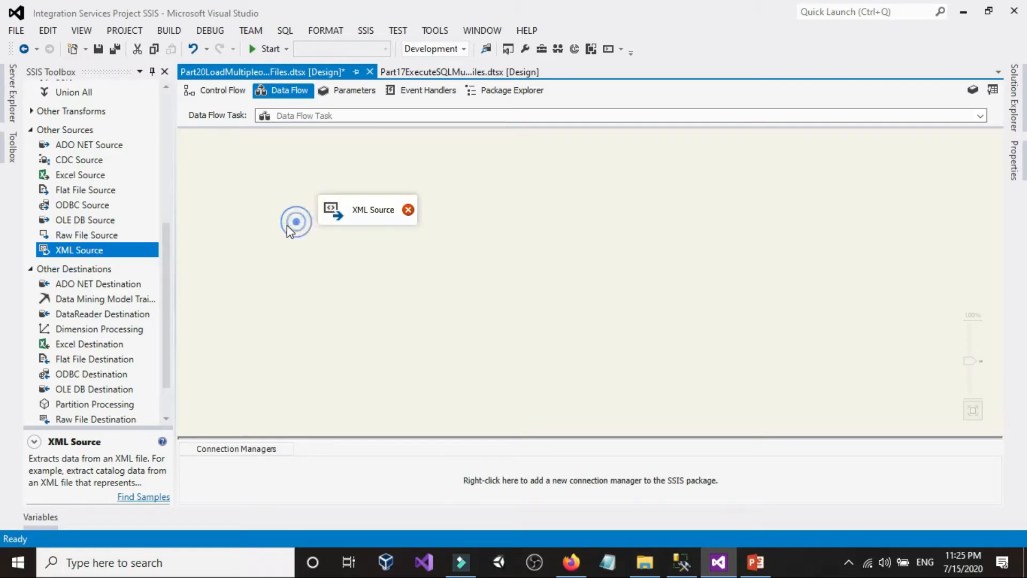
{"action": "left_click_drag", "start_coordinate": [88, 198], "coordinate": [376, 255]}
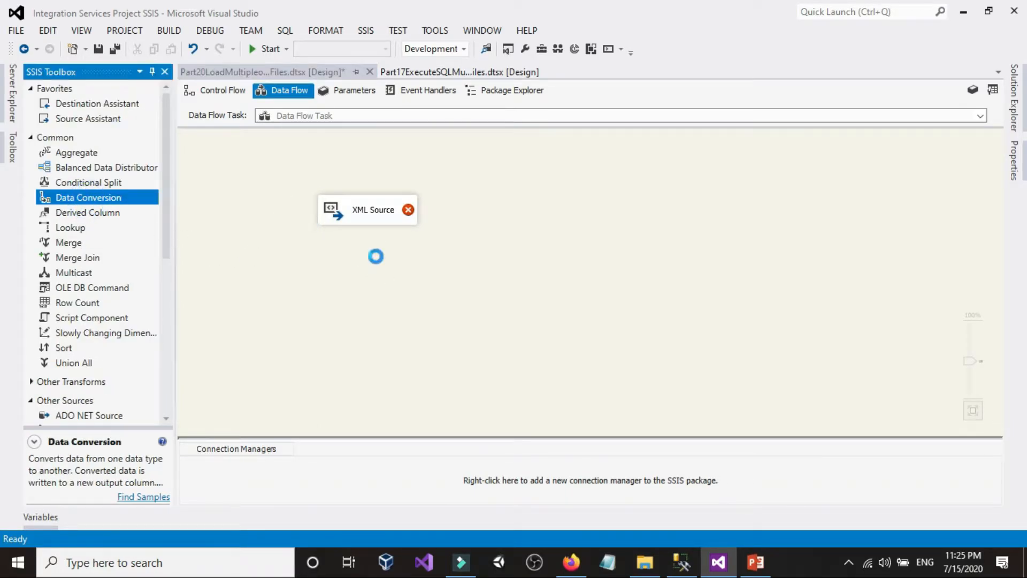
{"action": "scroll", "coordinate": [75, 309], "scroll_direction": "down", "scroll_amount": 6}
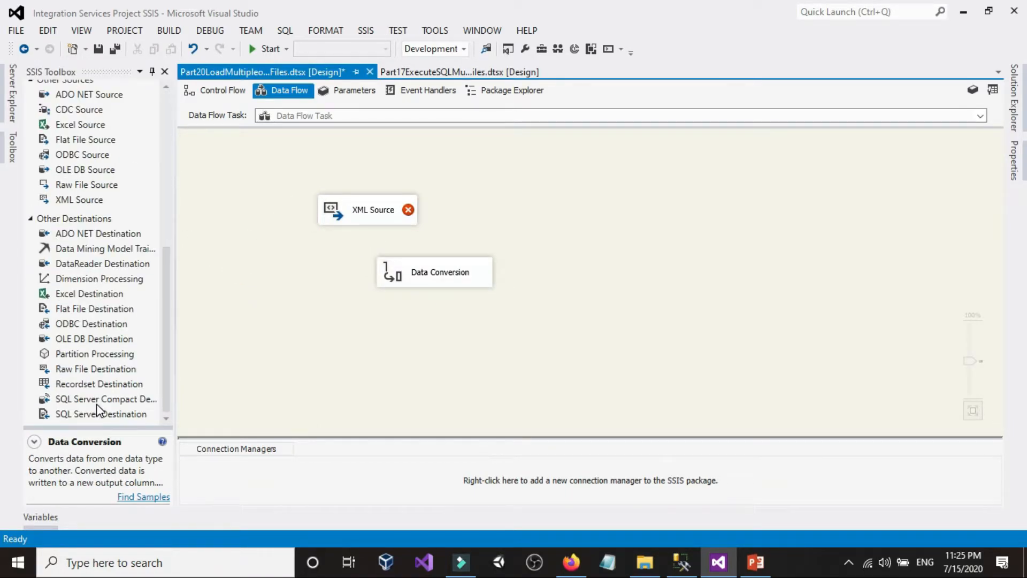
{"action": "left_click_drag", "start_coordinate": [83, 342], "coordinate": [426, 341]}
Step: Set the XML Source's file to xmlCustomersFile1.xml and generate its schema as xmlCustomersFile1.xsd in the XMLFiles folder
{"action": "left_click", "coordinate": [381, 210]}
{"action": "double_click", "coordinate": [379, 211]}
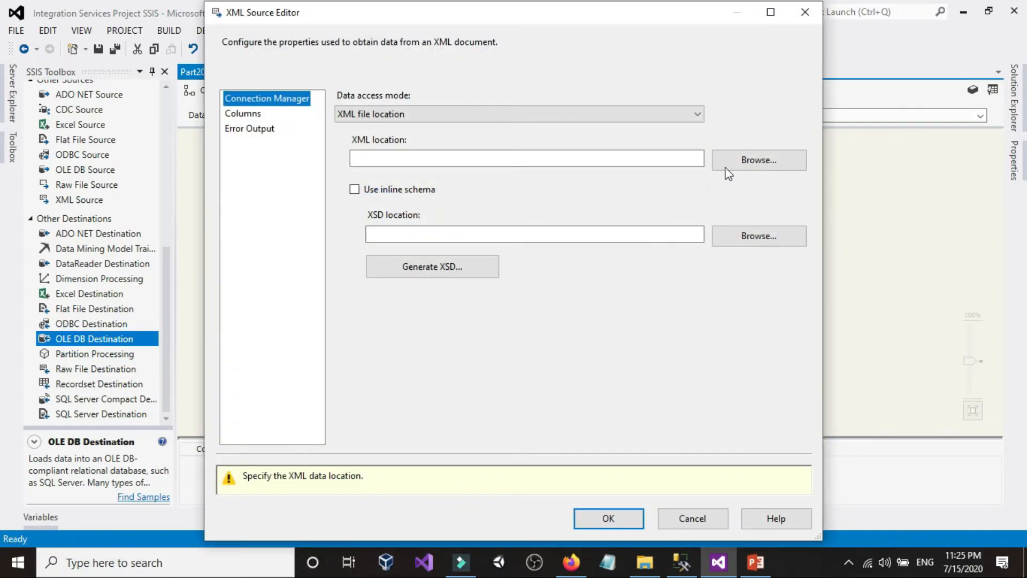
{"action": "left_click", "coordinate": [743, 160]}
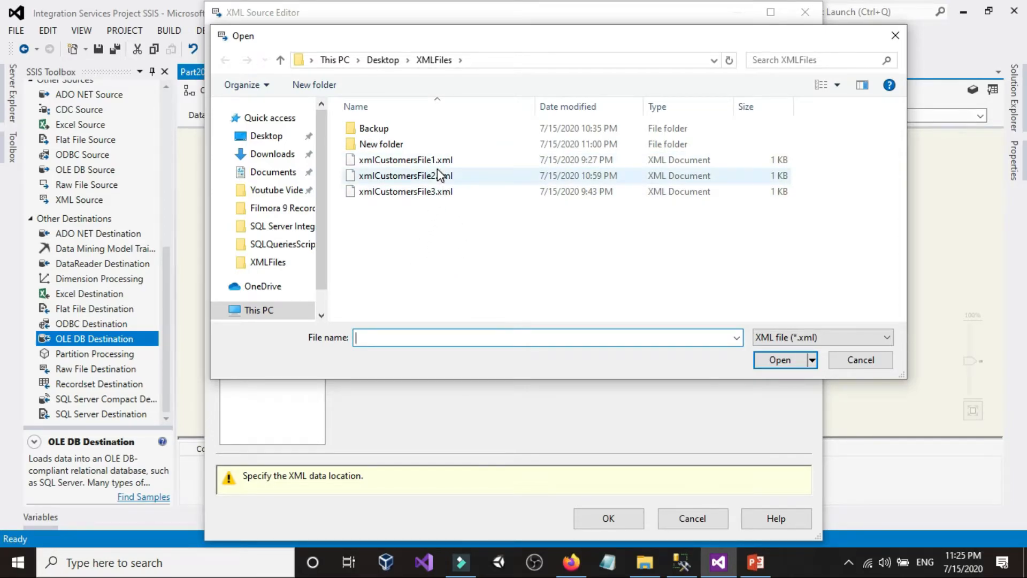
{"action": "double_click", "coordinate": [422, 160]}
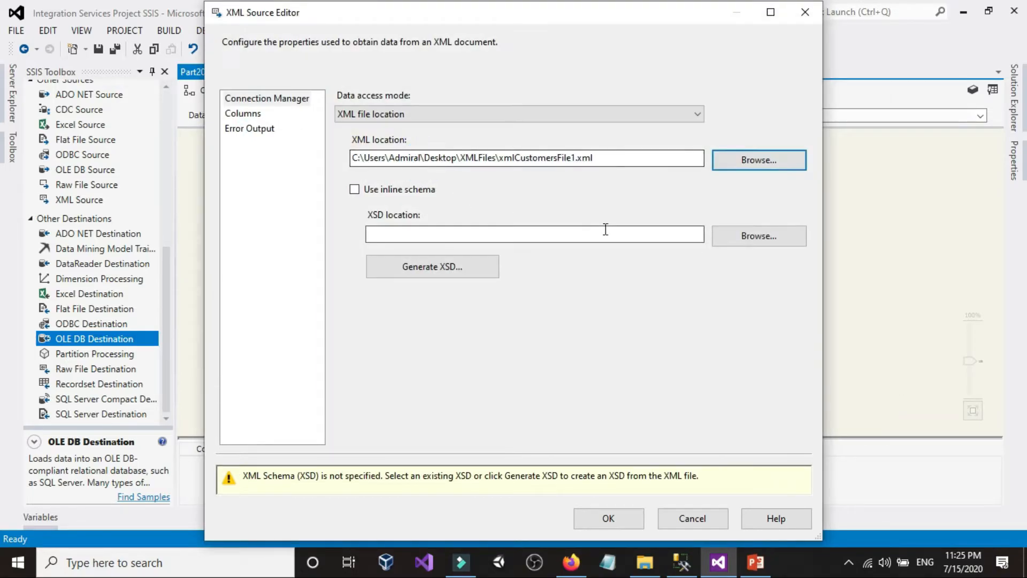
{"action": "left_click", "coordinate": [461, 267]}
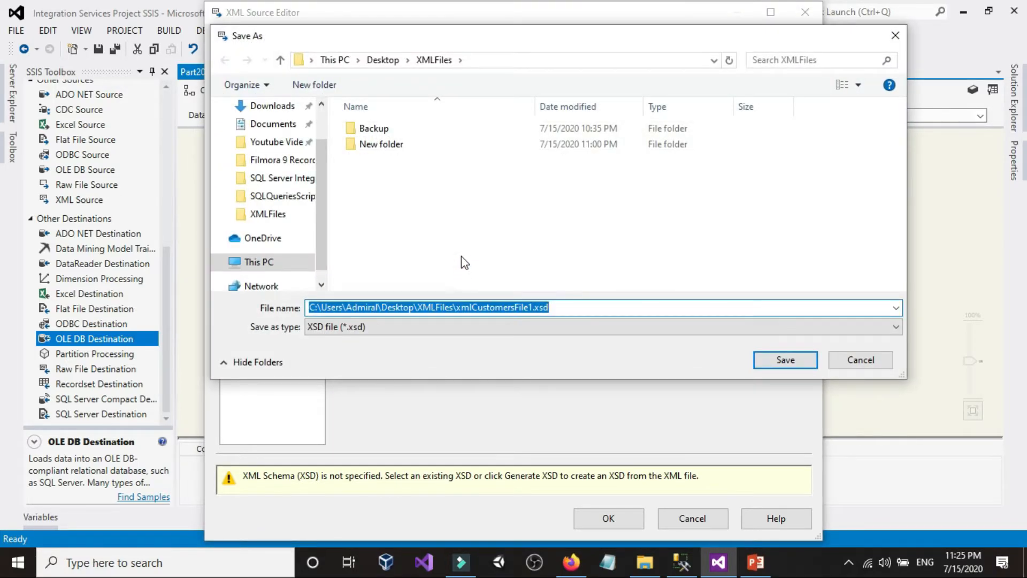
{"action": "left_click", "coordinate": [786, 360]}
Step: Load the XML Source's columns, accept the component warnings and confirm the source configuration
{"action": "left_click", "coordinate": [240, 111]}
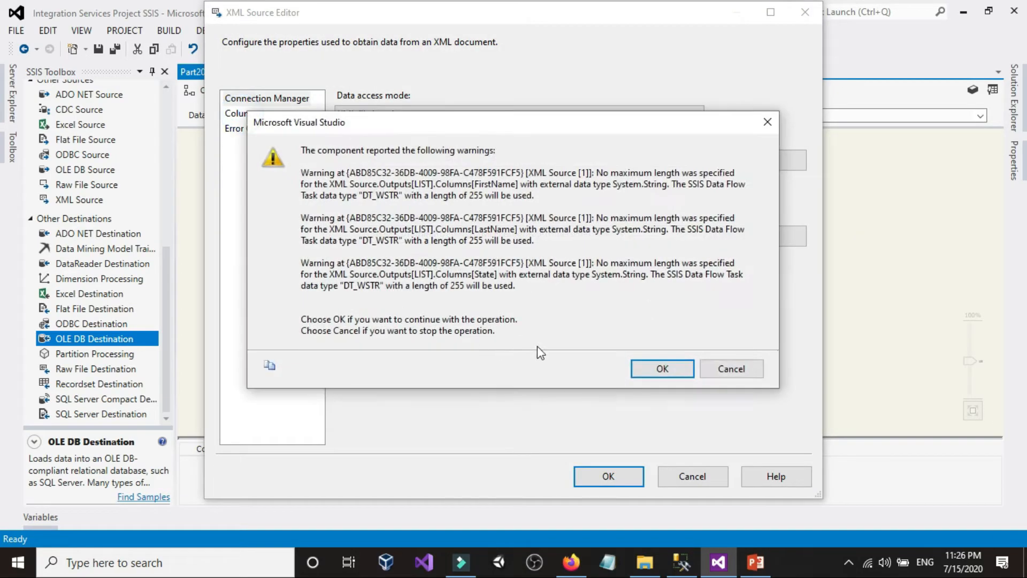
{"action": "left_click", "coordinate": [658, 367]}
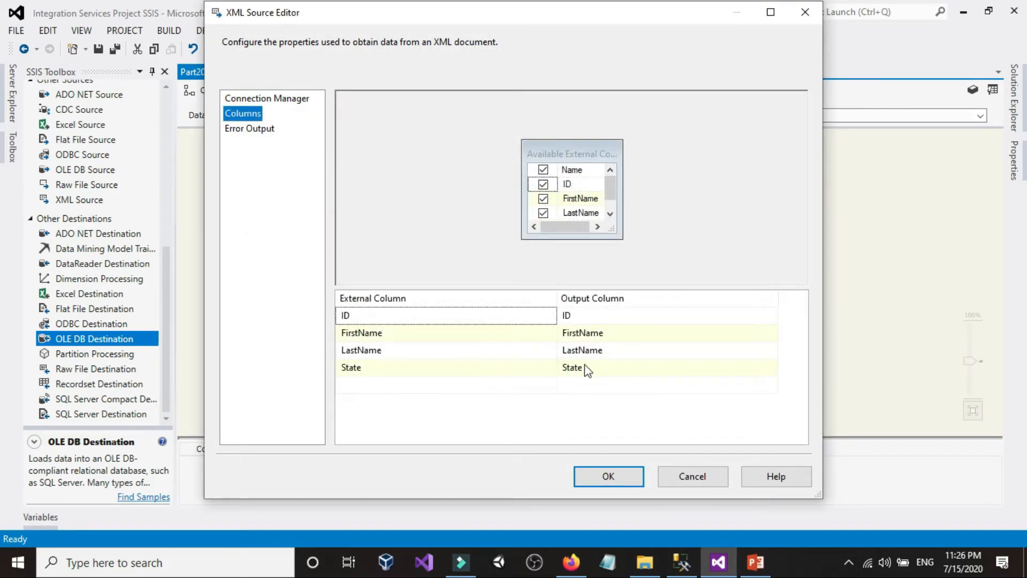
{"action": "left_click", "coordinate": [614, 481]}
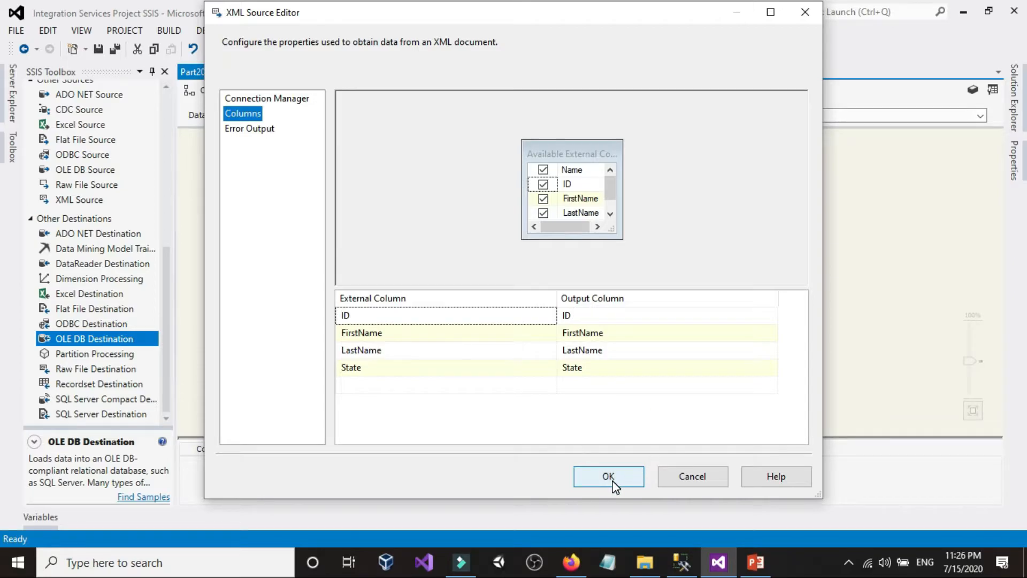
Step: Connect the XML Source to the Data Conversion and select all of its input columns for conversion
{"action": "left_click", "coordinate": [347, 217]}
{"action": "left_click", "coordinate": [294, 286]}
{"action": "scroll", "coordinate": [295, 286], "scroll_direction": "up", "scroll_amount": 1}
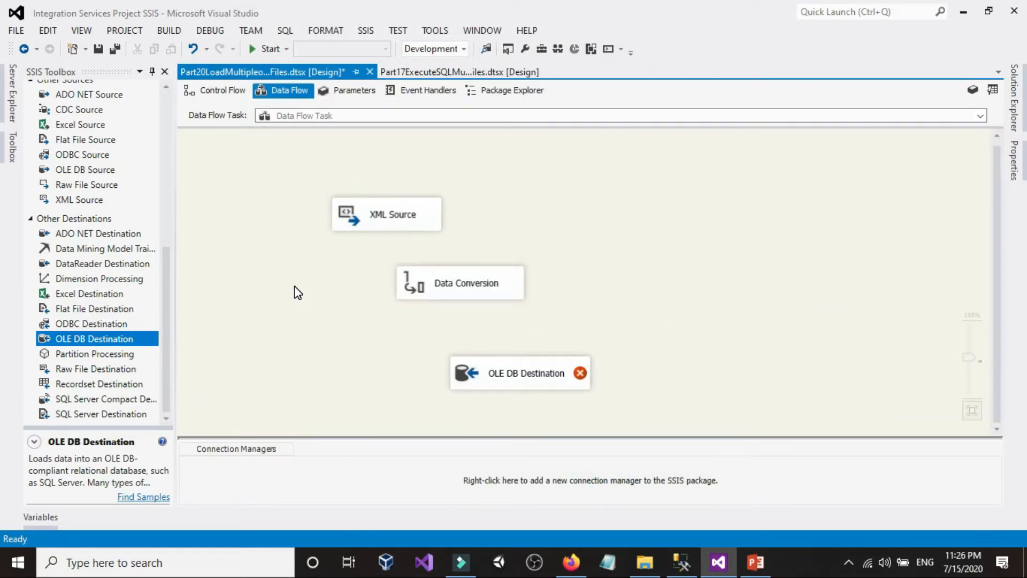
{"action": "left_click", "coordinate": [380, 210]}
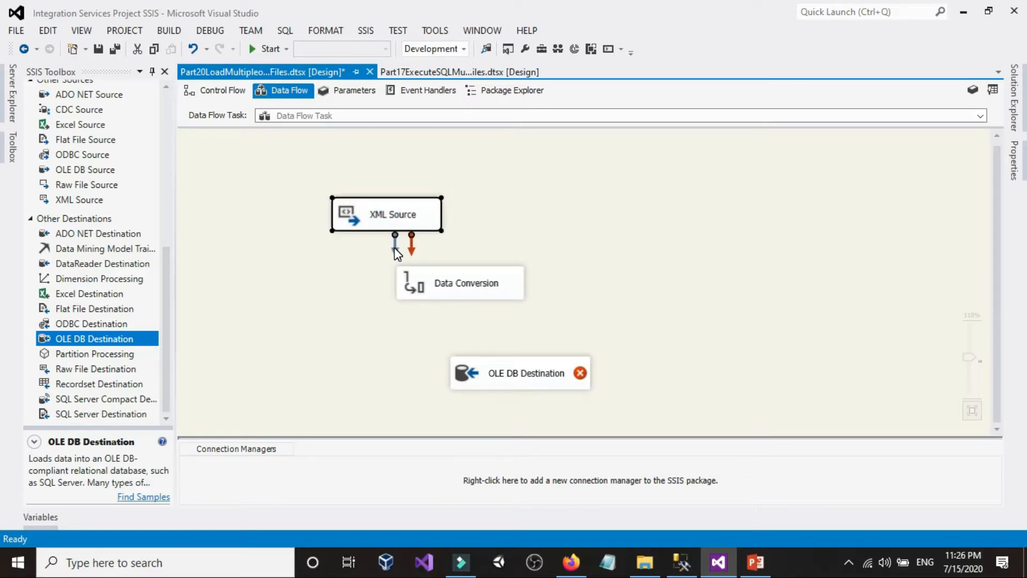
{"action": "left_click_drag", "start_coordinate": [394, 248], "coordinate": [446, 291]}
{"action": "double_click", "coordinate": [448, 293]}
{"action": "left_click", "coordinate": [470, 120]}
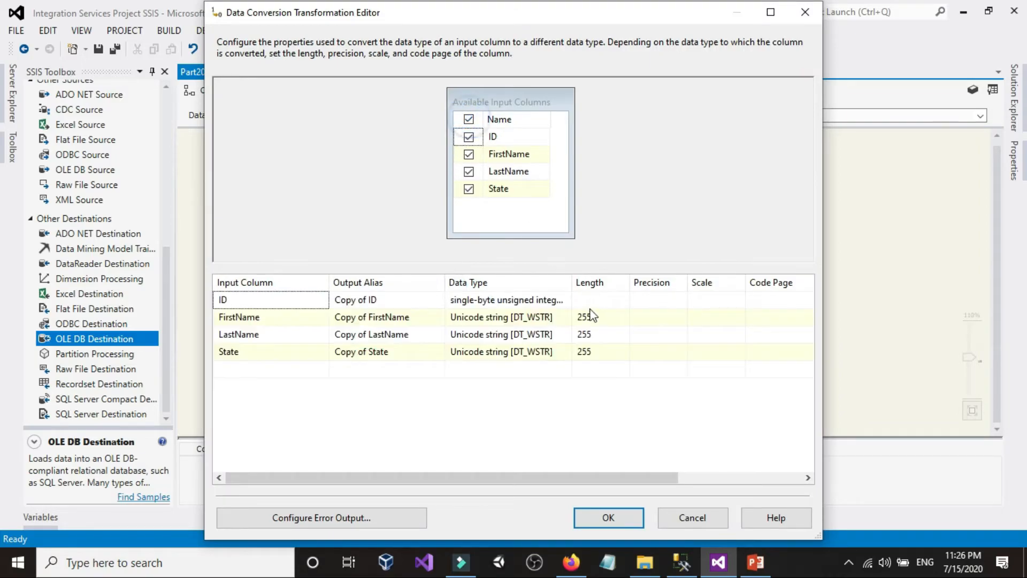
Step: Set the converted data types to four-byte signed integer [DT_I4] for ID and string [DT_STR] for FirstName, LastName and State
{"action": "left_click", "coordinate": [571, 298]}
{"action": "left_click", "coordinate": [573, 302]}
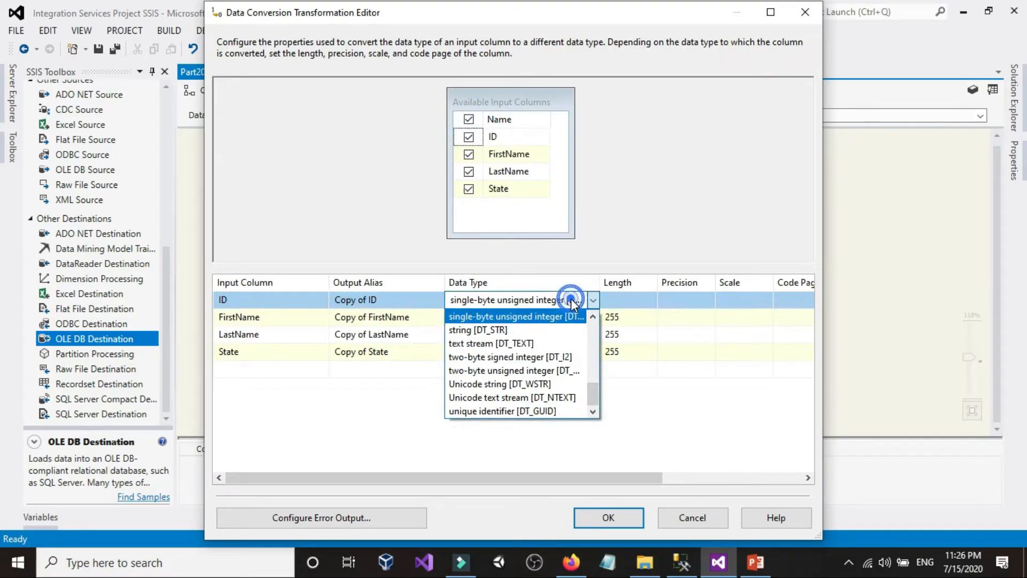
{"action": "scroll", "coordinate": [522, 347], "scroll_direction": "up", "scroll_amount": 2}
{"action": "left_click", "coordinate": [519, 330]}
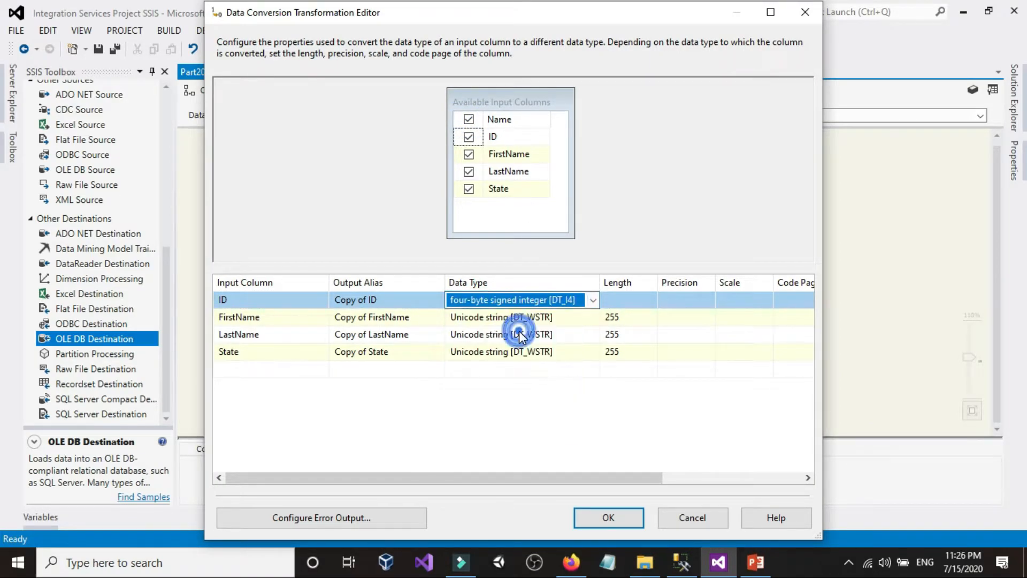
{"action": "left_click", "coordinate": [515, 319]}
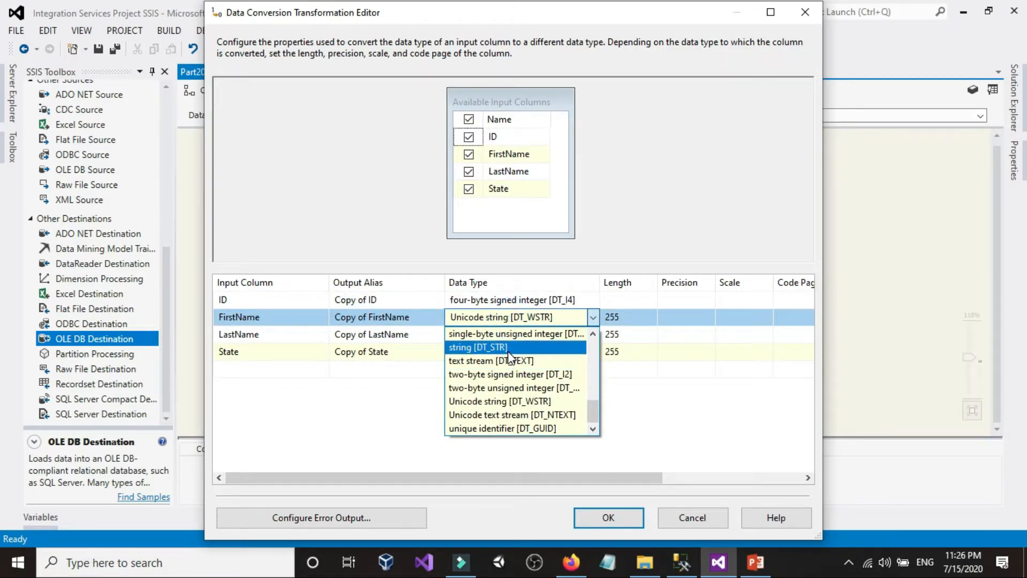
{"action": "left_click", "coordinate": [508, 347]}
{"action": "left_click", "coordinate": [508, 334]}
{"action": "left_click", "coordinate": [503, 365]}
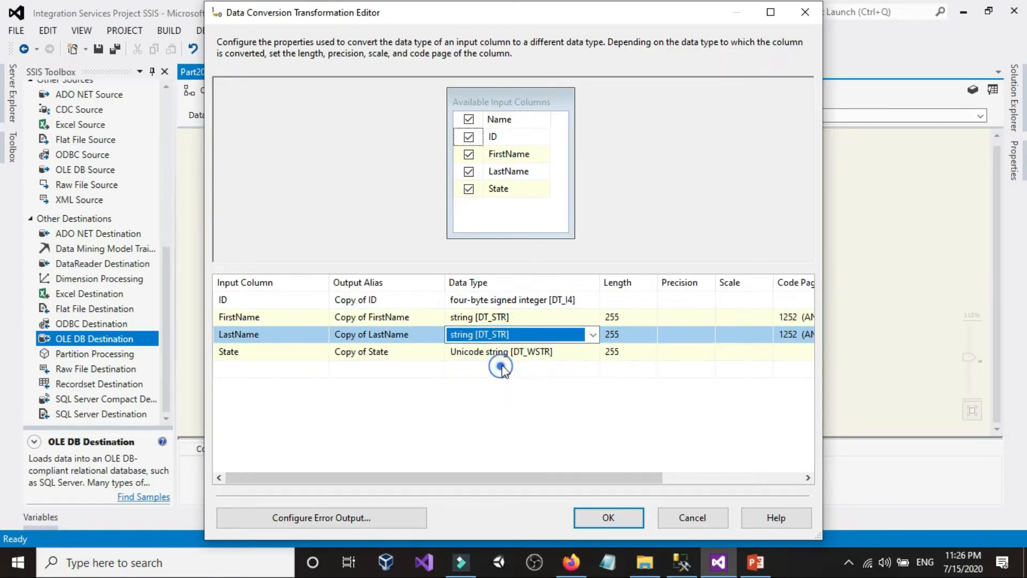
{"action": "left_click", "coordinate": [502, 352]}
{"action": "left_click", "coordinate": [497, 378]}
Step: Set the converted column lengths to 2 for State and 100 for LastName and FirstName, and confirm the conversion
{"action": "left_click", "coordinate": [623, 351]}
{"action": "type", "text": "2"}
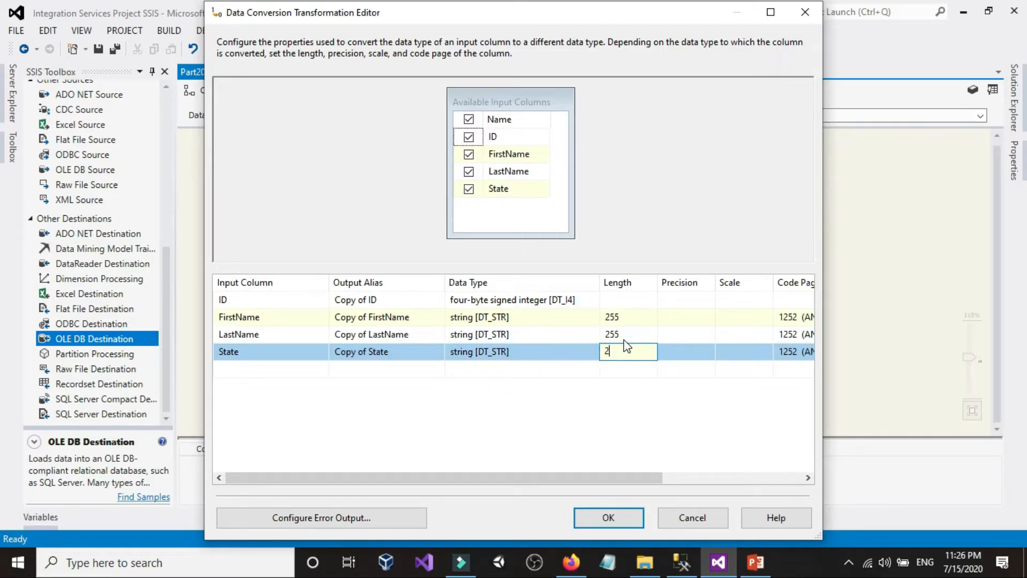
{"action": "left_click", "coordinate": [625, 334]}
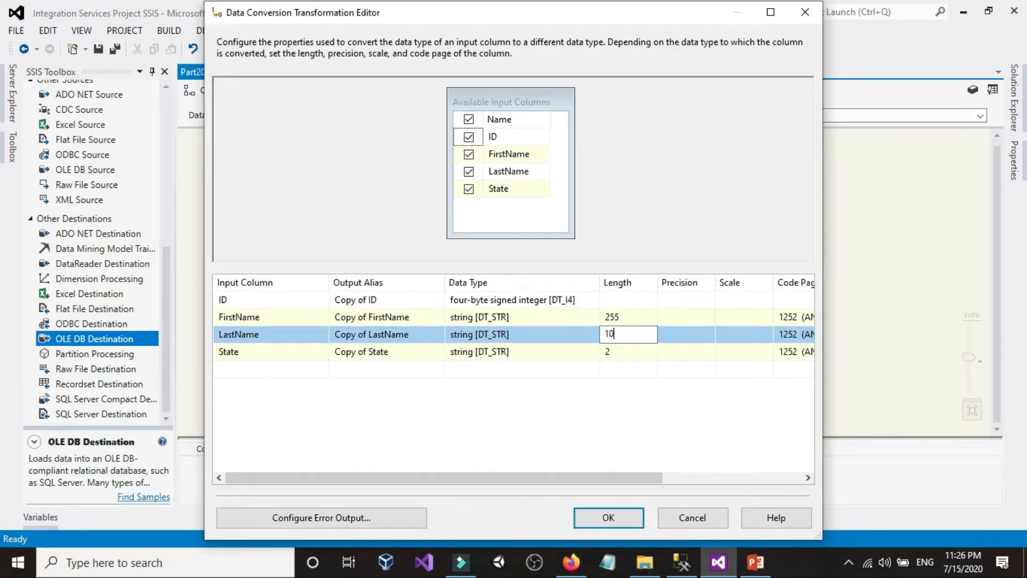
{"action": "key", "text": "Up"}
{"action": "type", "text": "100"}
{"action": "left_click", "coordinate": [610, 517]}
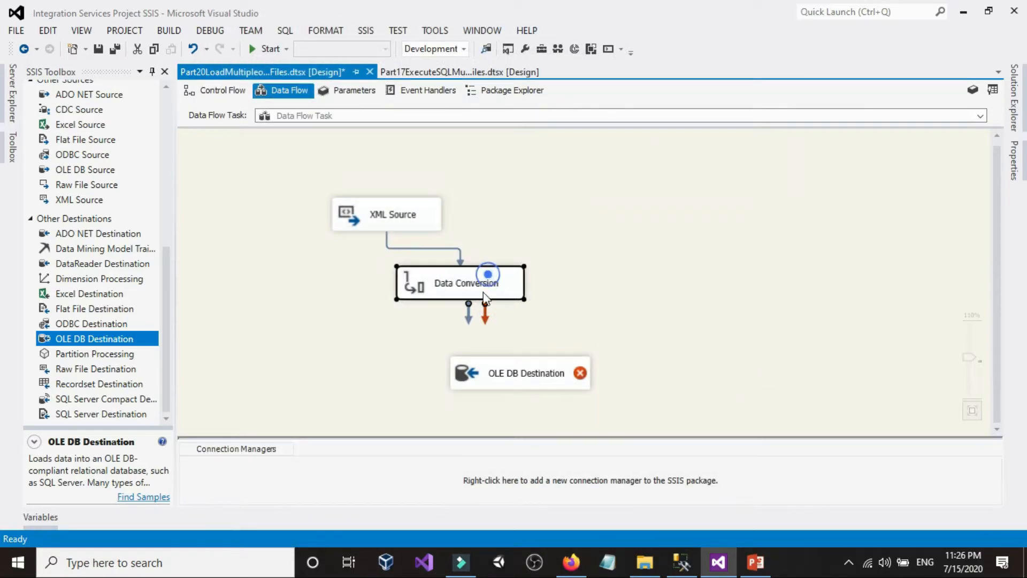
Step: Connect the Data Conversion to the OLE DB Destination and target the [dbo].[Customers] table through the SSISTest data connection
{"action": "left_click_drag", "start_coordinate": [469, 314], "coordinate": [505, 373]}
{"action": "double_click", "coordinate": [505, 373]}
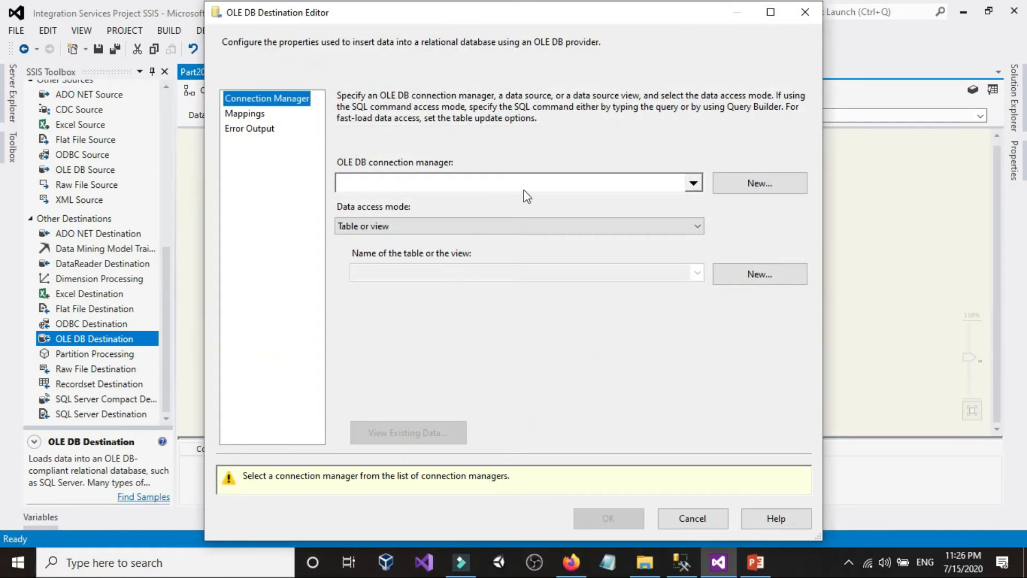
{"action": "left_click", "coordinate": [755, 184]}
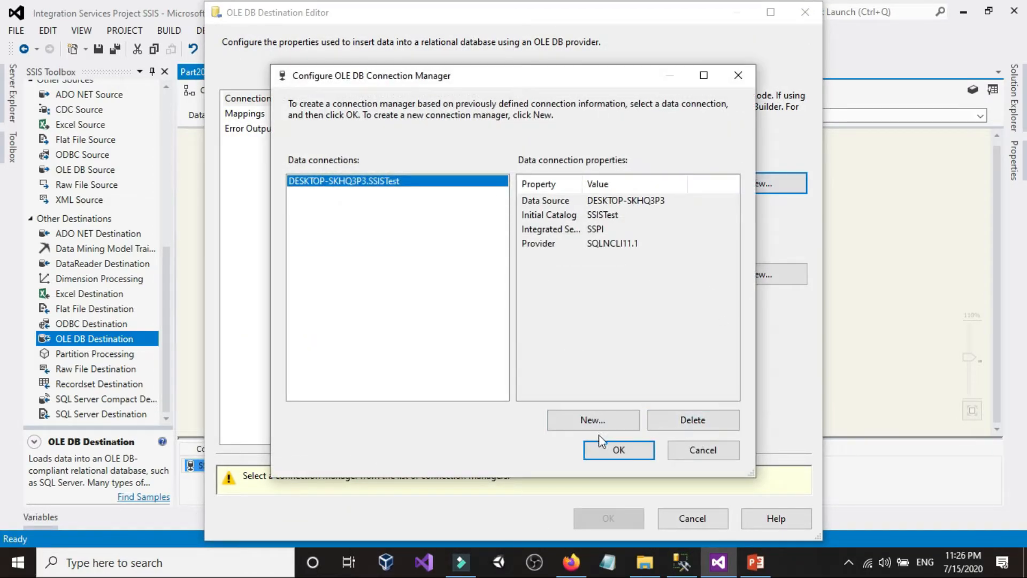
{"action": "left_click", "coordinate": [633, 448]}
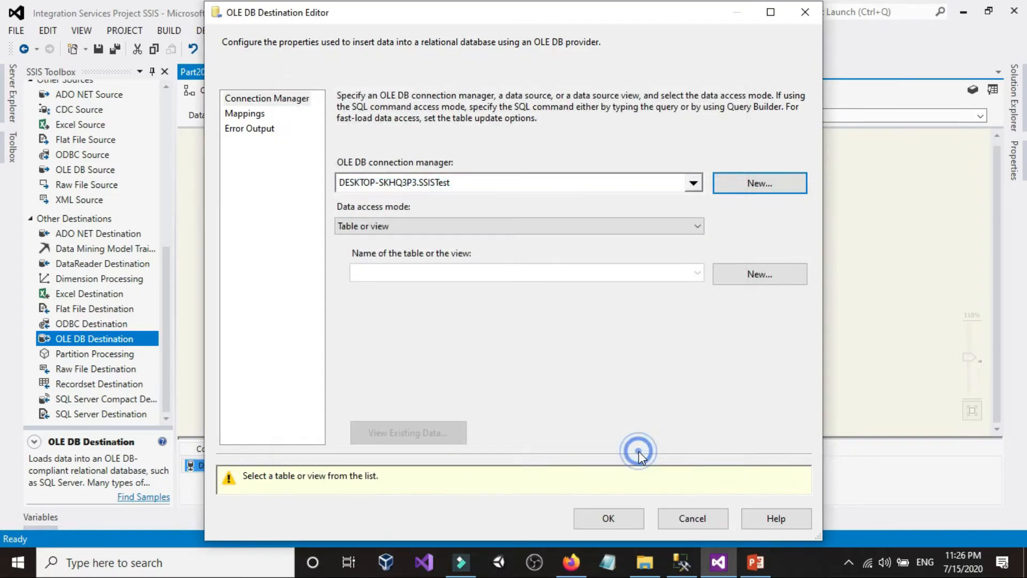
{"action": "left_click", "coordinate": [530, 273]}
{"action": "left_click", "coordinate": [459, 289]}
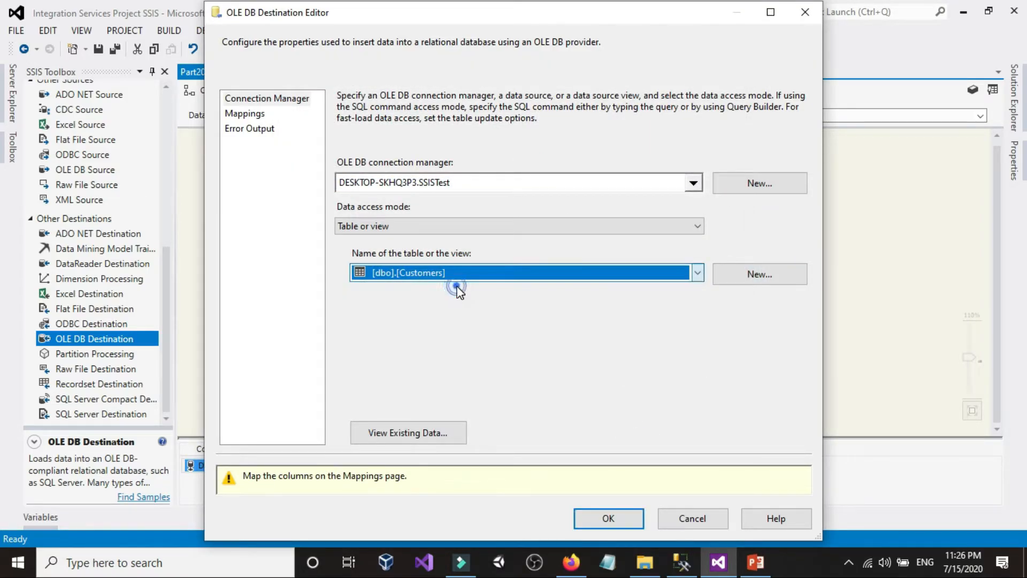
Step: Map Copy of ID, Copy of FirstName, Copy of LastName and Copy of State to the matching Customers columns and confirm the destination
{"action": "left_click", "coordinate": [256, 115]}
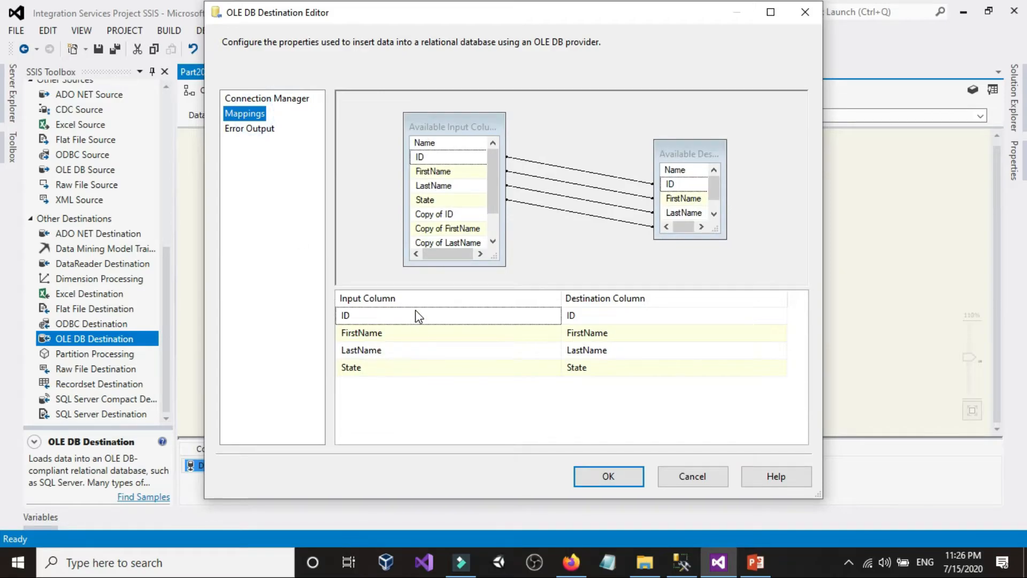
{"action": "left_click", "coordinate": [418, 316]}
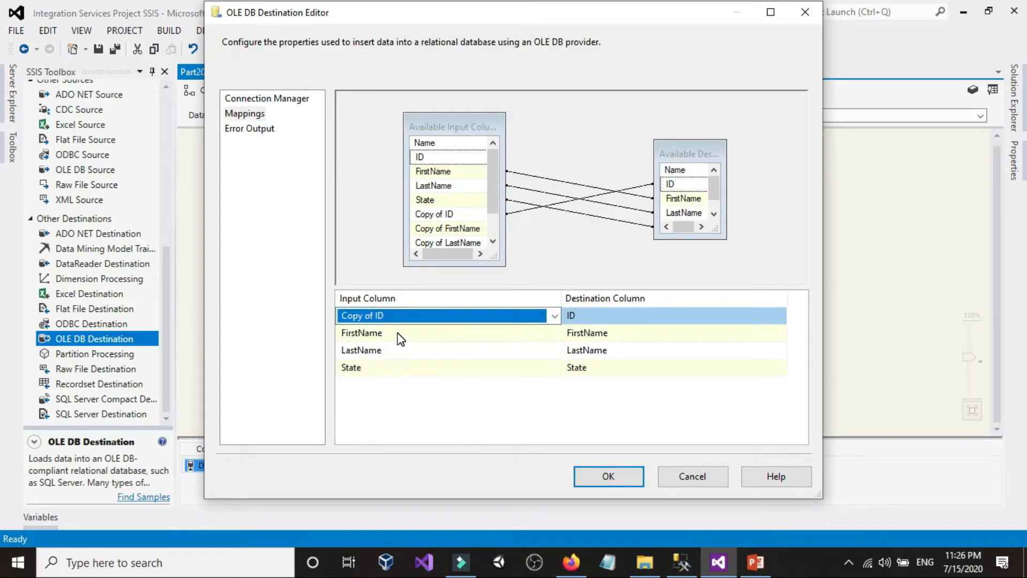
{"action": "left_click", "coordinate": [396, 332]}
{"action": "left_click", "coordinate": [394, 383]}
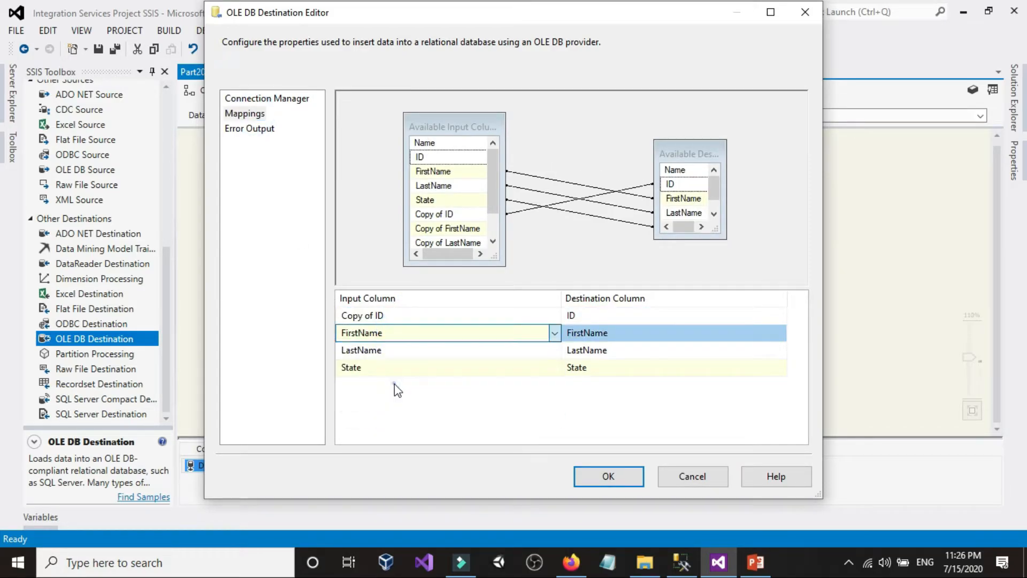
{"action": "left_click", "coordinate": [395, 348]}
{"action": "left_click", "coordinate": [394, 420]}
{"action": "left_click", "coordinate": [391, 368]}
{"action": "left_click", "coordinate": [390, 451]}
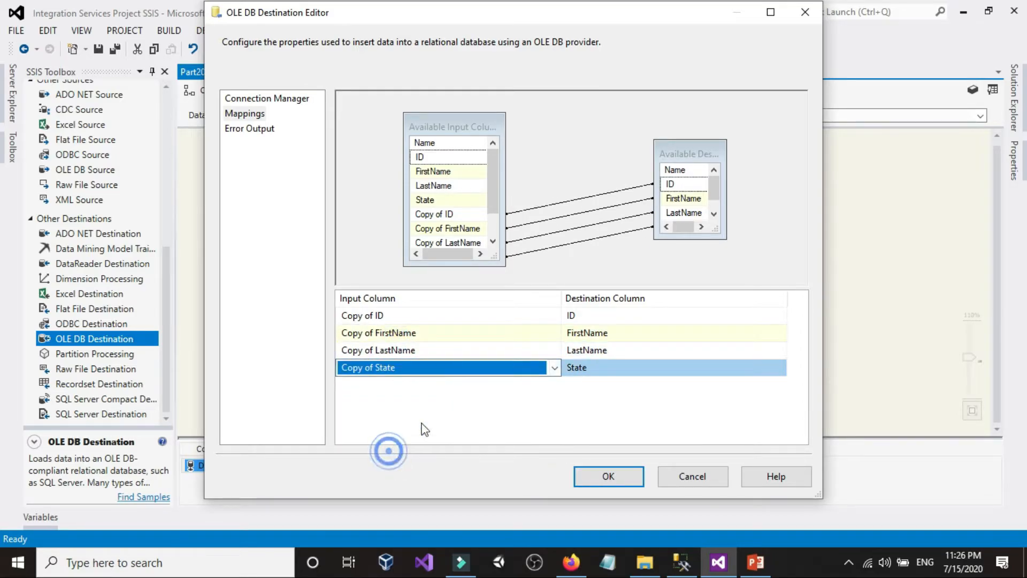
{"action": "left_click", "coordinate": [610, 475]}
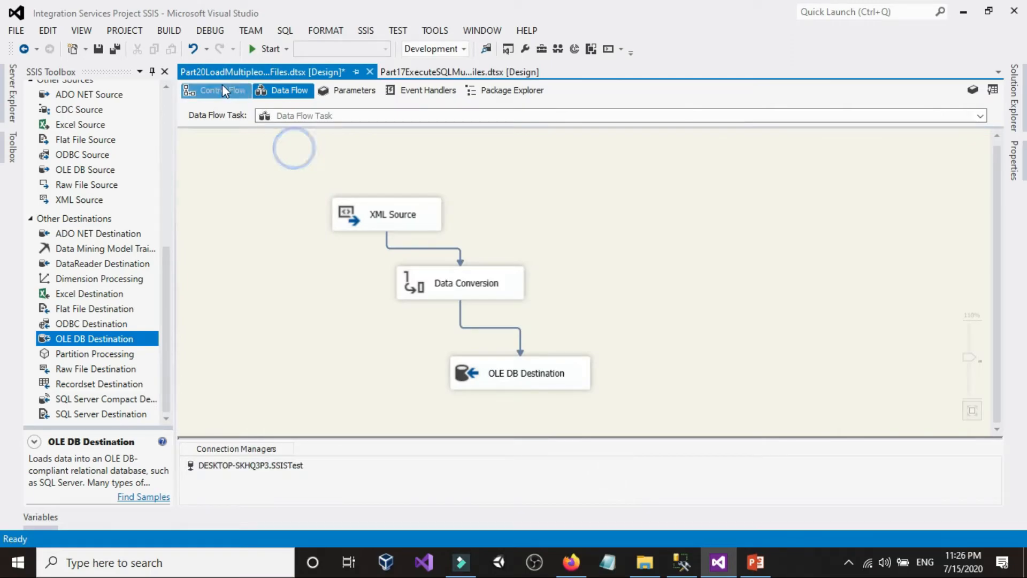
Step: Return to the control flow and examine the customer XML files in the XMLFiles folder and the Customers query in Management Studio
{"action": "left_click", "coordinate": [222, 88]}
{"action": "left_click", "coordinate": [644, 563]}
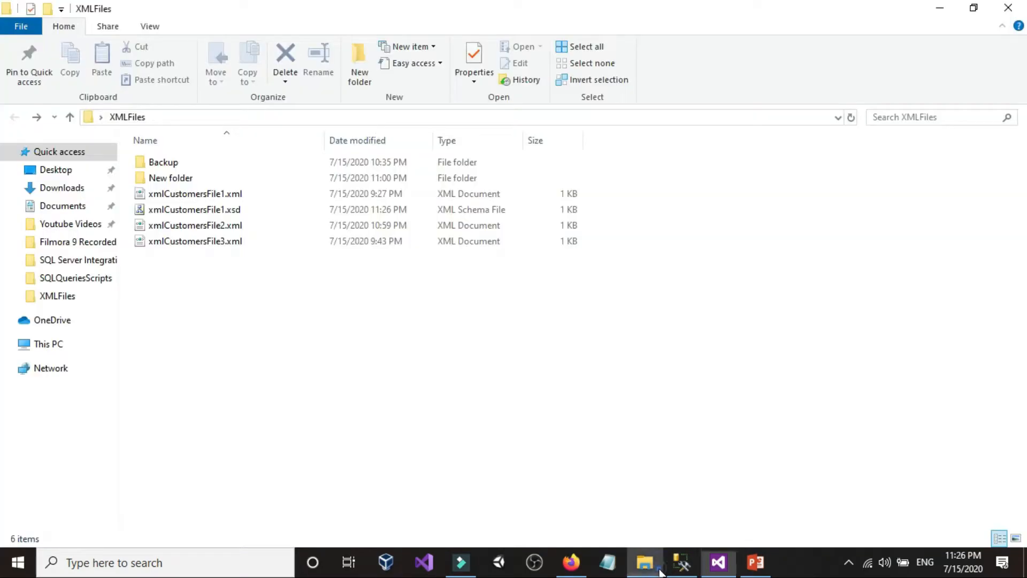
{"action": "left_click", "coordinate": [213, 242]}
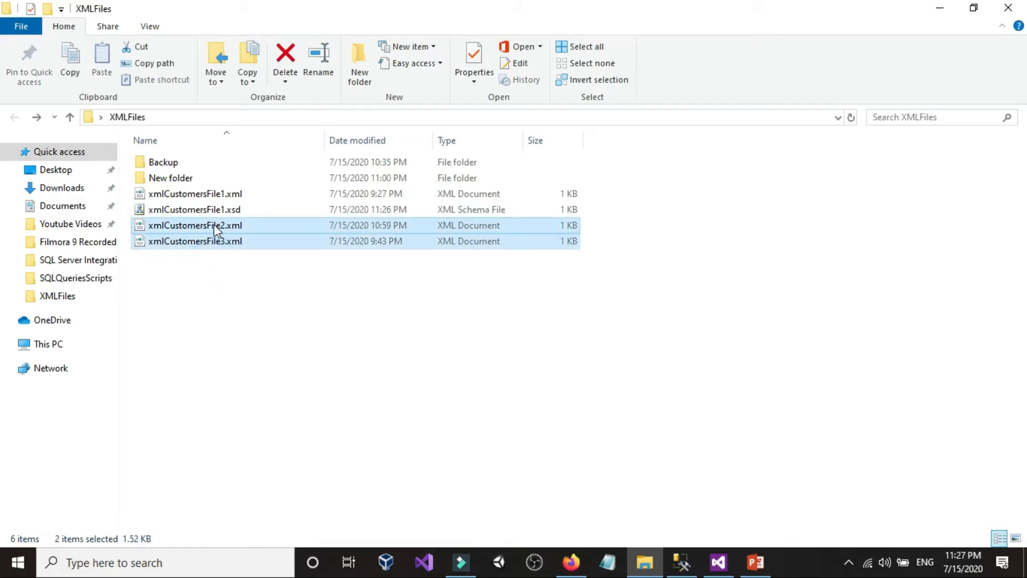
{"action": "left_click", "coordinate": [220, 194]}
{"action": "left_click", "coordinate": [213, 225]}
{"action": "left_click", "coordinate": [209, 241]}
{"action": "left_click", "coordinate": [230, 257]}
{"action": "left_click", "coordinate": [680, 561]}
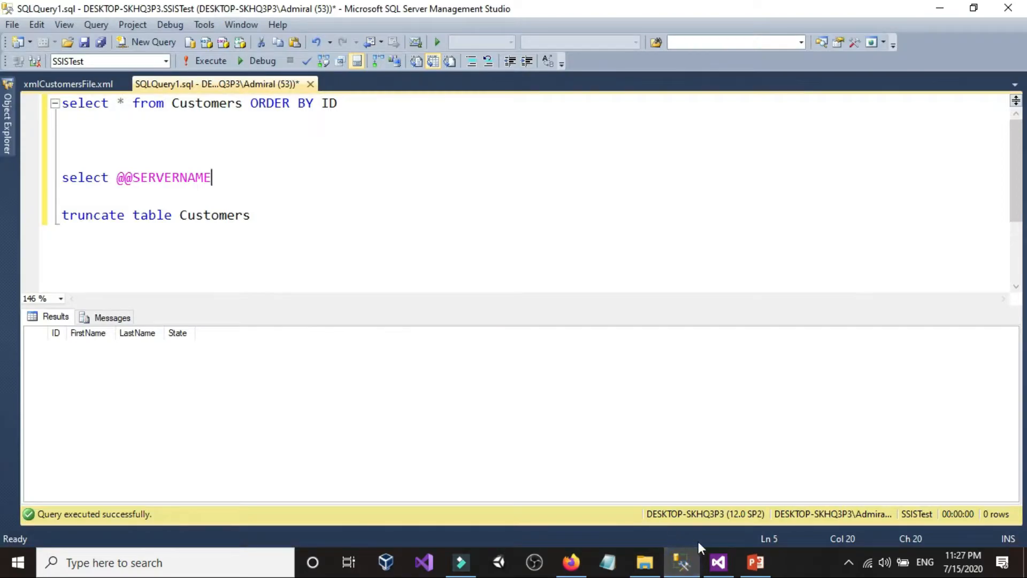
Step: Switch back to Visual Studio, add a Foreach Loop Container to the control flow and place the Data Flow Task inside it
{"action": "left_click", "coordinate": [718, 561]}
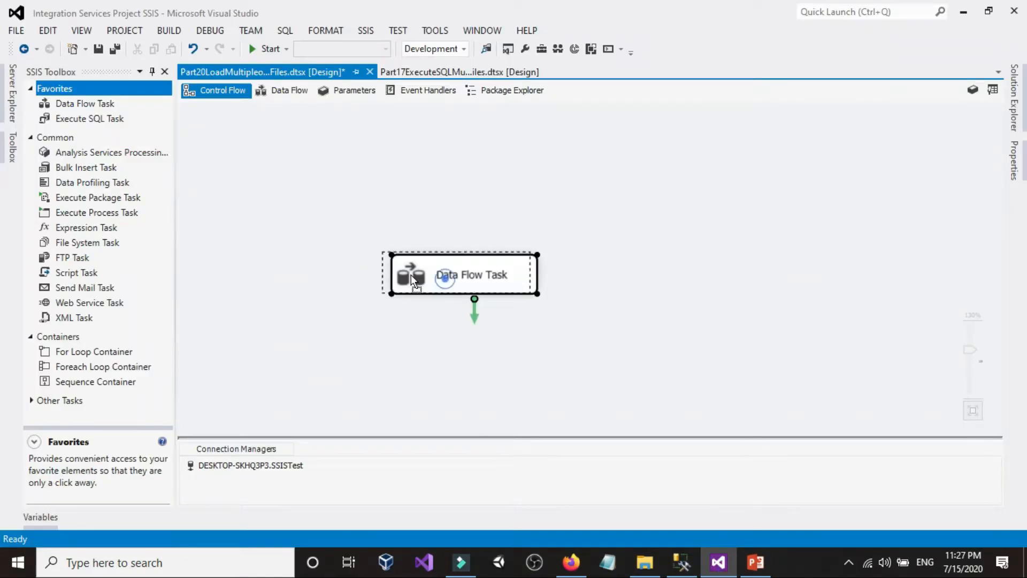
{"action": "left_click_drag", "start_coordinate": [413, 274], "coordinate": [378, 270]}
{"action": "left_click_drag", "start_coordinate": [104, 365], "coordinate": [427, 345]}
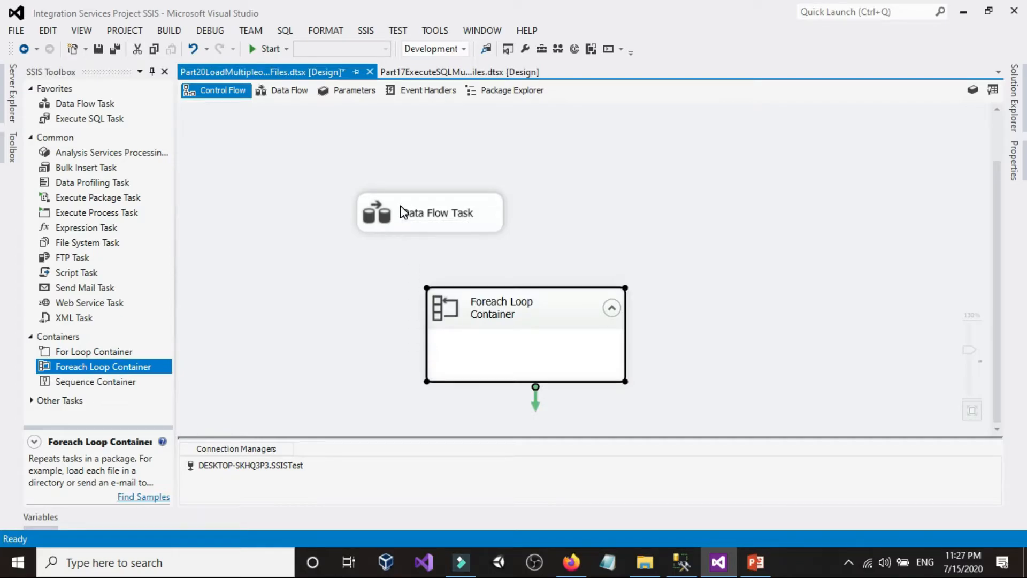
{"action": "left_click_drag", "start_coordinate": [392, 205], "coordinate": [487, 331]}
Step: Reposition and enlarge the Foreach Loop Container and shift the Data Flow Task within it
{"action": "left_click_drag", "start_coordinate": [452, 259], "coordinate": [297, 240]}
{"action": "left_click", "coordinate": [537, 214]}
{"action": "left_click", "coordinate": [442, 245]}
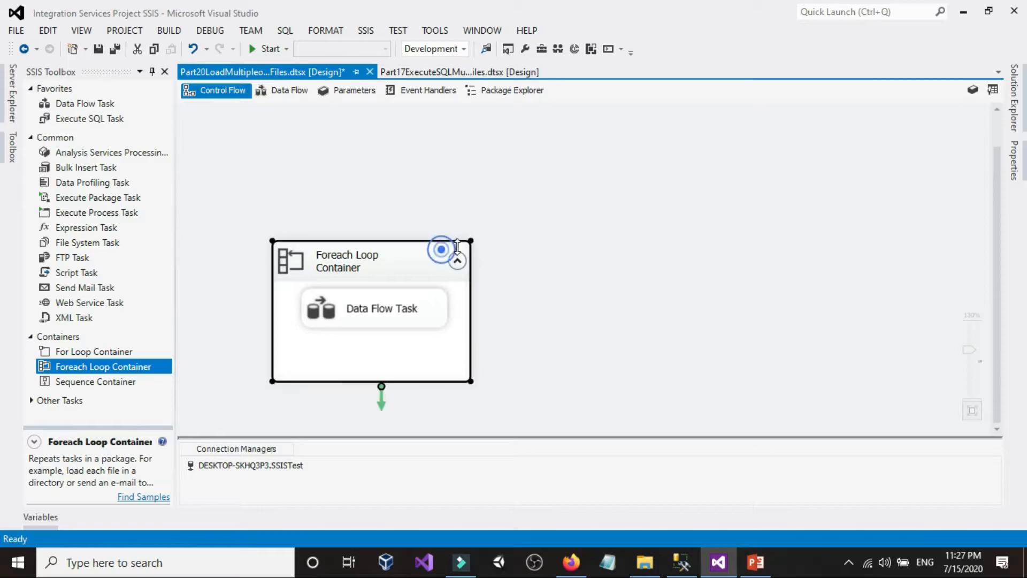
{"action": "left_click_drag", "start_coordinate": [473, 241], "coordinate": [573, 160]}
{"action": "left_click", "coordinate": [642, 189]}
{"action": "left_click_drag", "start_coordinate": [397, 222], "coordinate": [429, 263]}
Step: Show the Foreach Loop Container's collection settings and copy the full path of the XMLFiles folder from File Explorer
{"action": "double_click", "coordinate": [434, 181]}
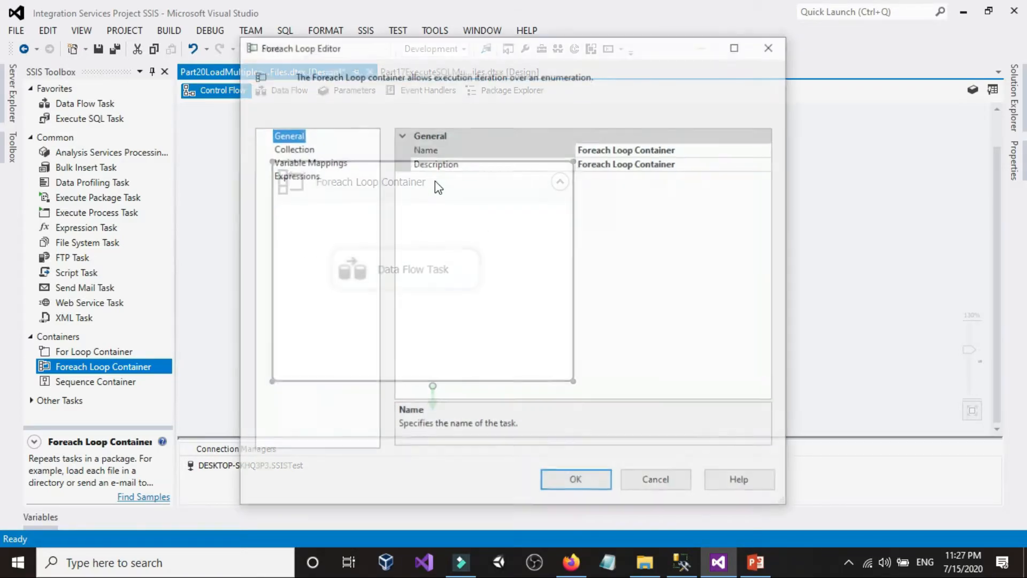
{"action": "left_click", "coordinate": [296, 149]}
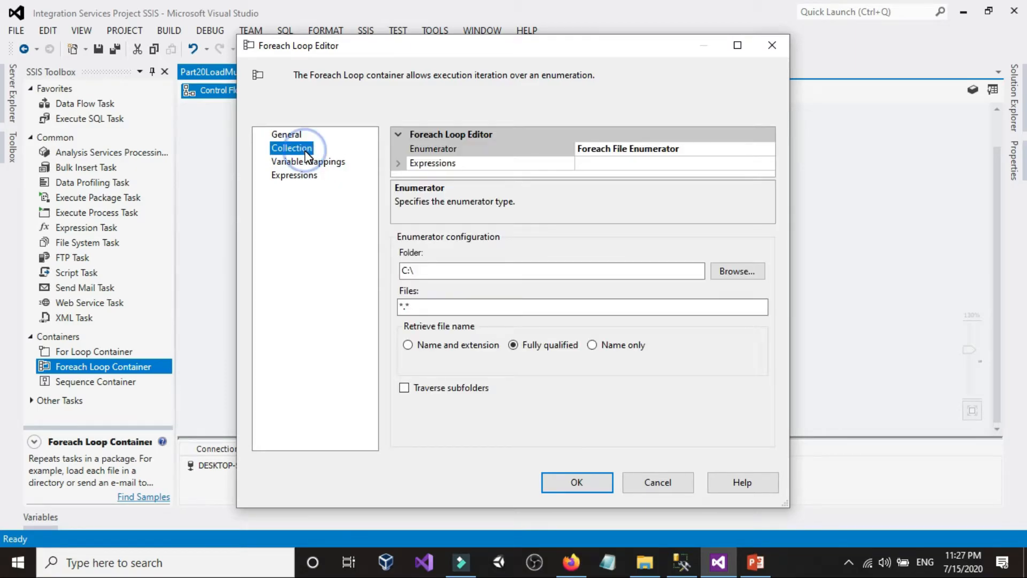
{"action": "left_click", "coordinate": [434, 270]}
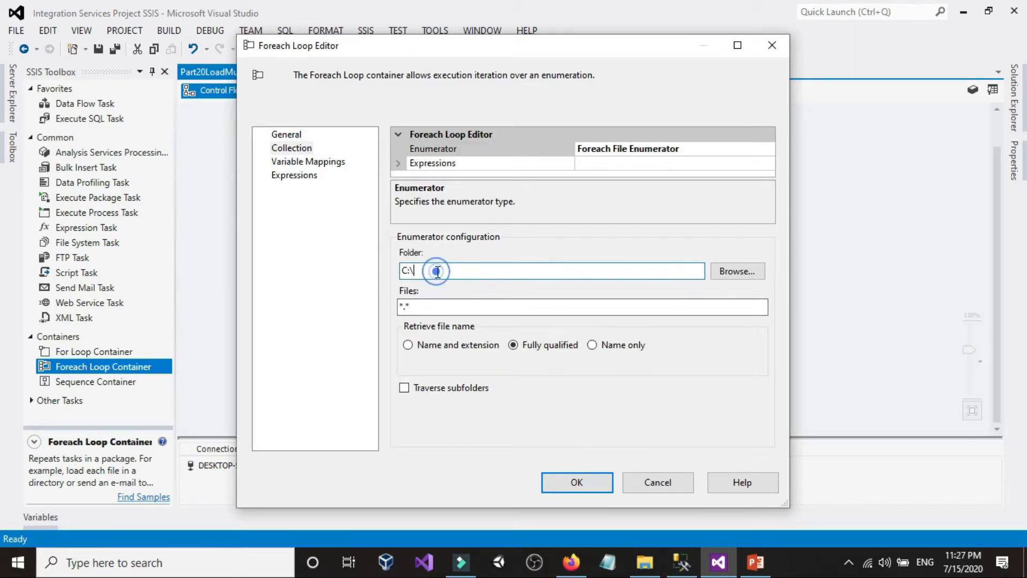
{"action": "left_click", "coordinate": [645, 562]}
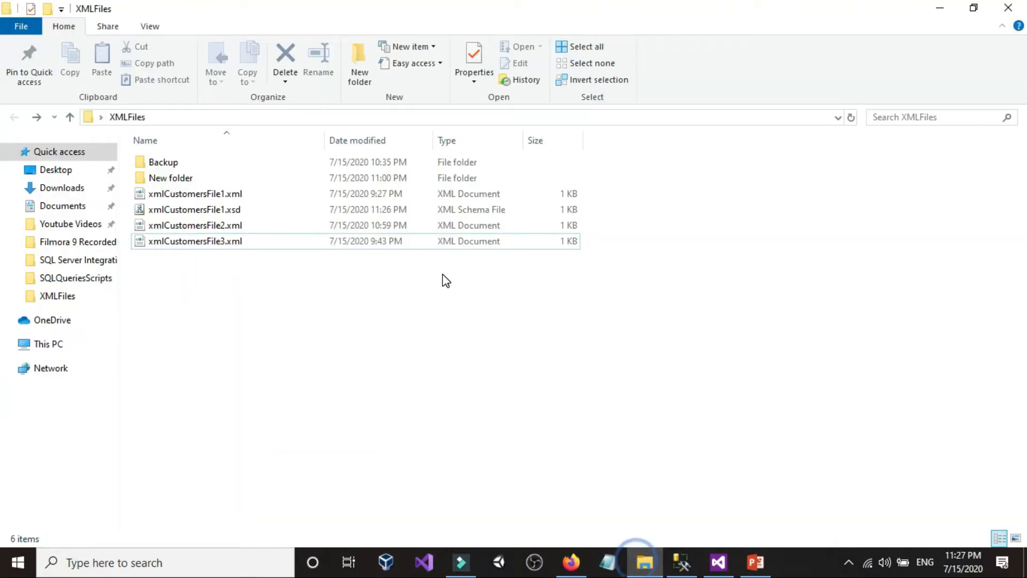
{"action": "left_click", "coordinate": [473, 114]}
{"action": "right_click", "coordinate": [473, 114]}
{"action": "left_click", "coordinate": [511, 162]}
{"action": "left_click", "coordinate": [714, 412]}
{"action": "left_click", "coordinate": [719, 562]}
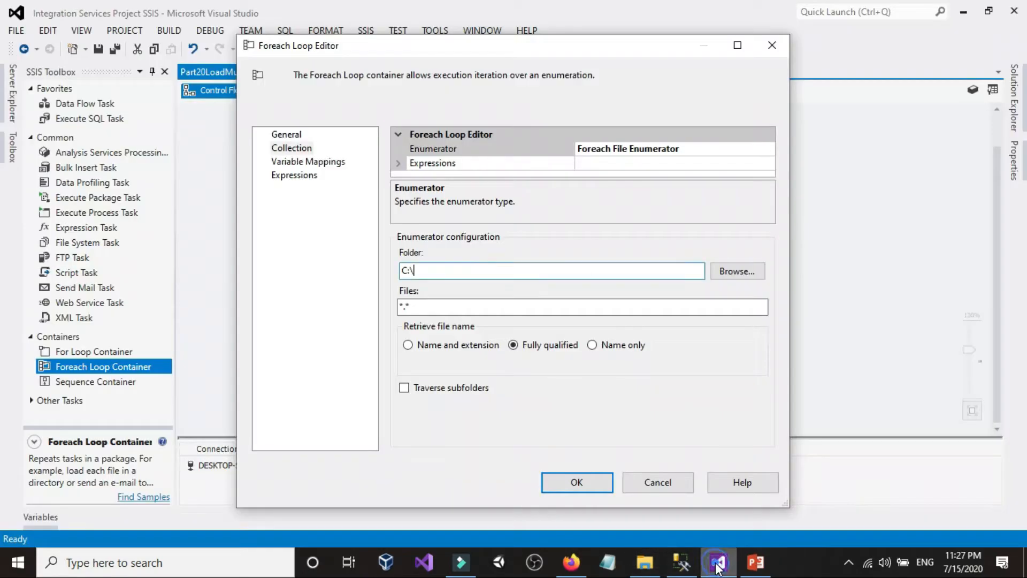
{"action": "double_click", "coordinate": [494, 273]}
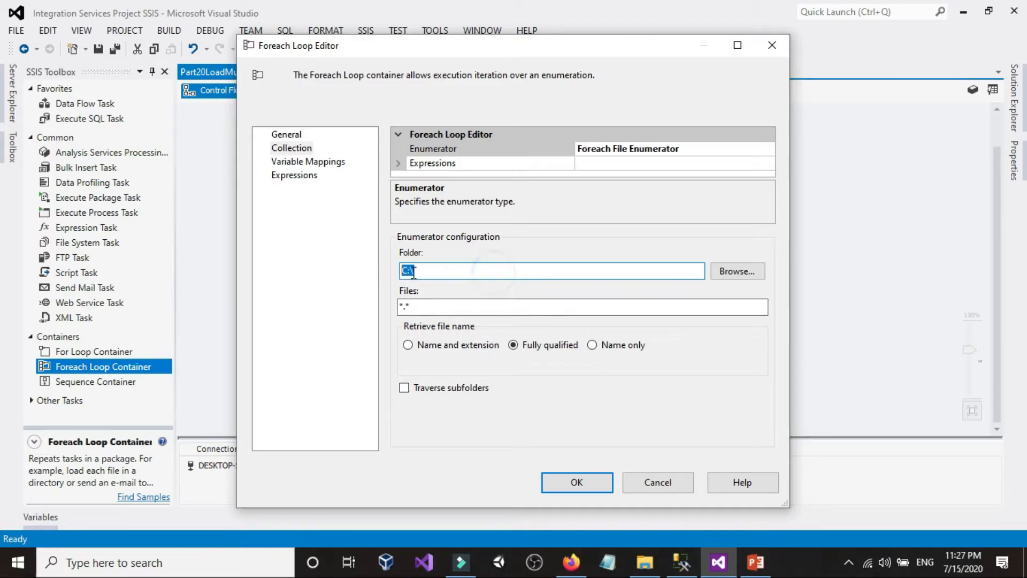
{"action": "right_click", "coordinate": [448, 272]}
{"action": "left_click", "coordinate": [484, 333]}
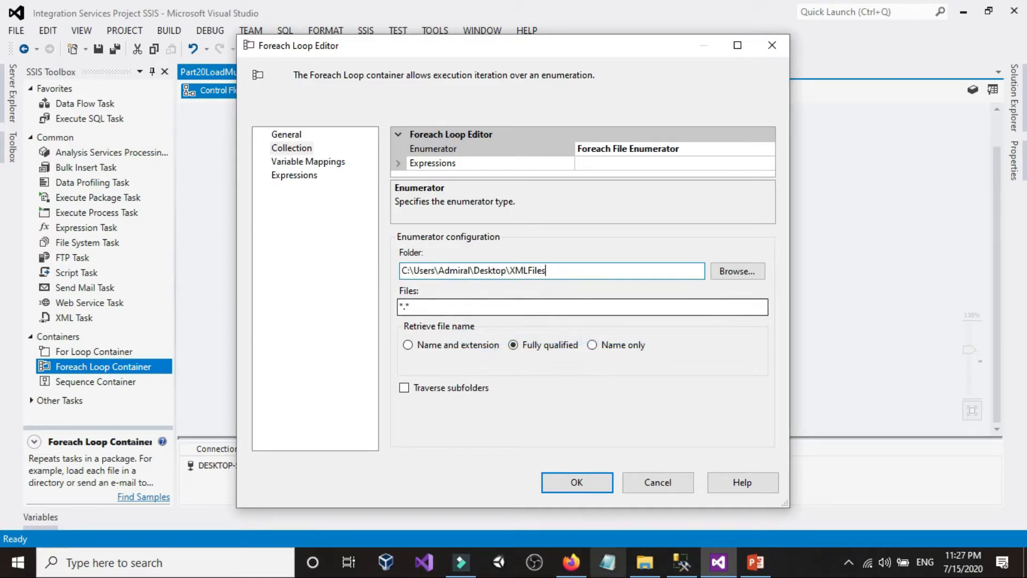
{"action": "left_click", "coordinate": [645, 562]}
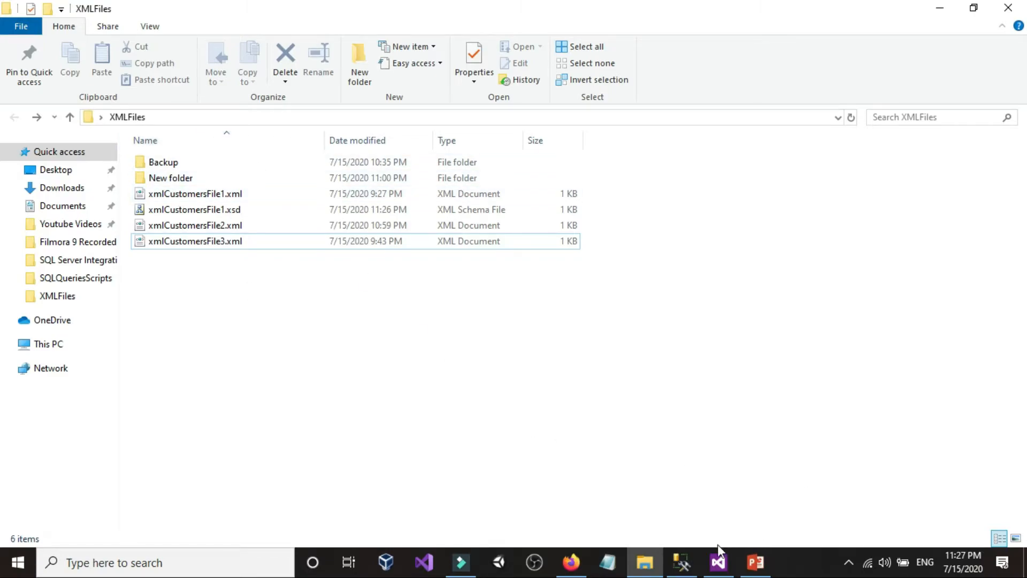
{"action": "left_click", "coordinate": [719, 560]}
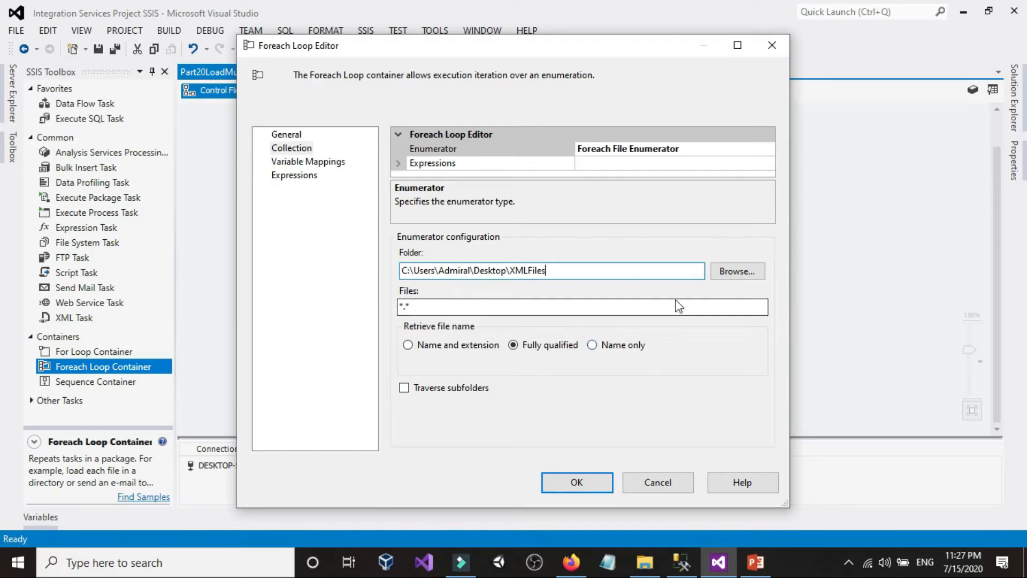
{"action": "left_click", "coordinate": [665, 486]}
Step: Add a package variable named FilePath with the String data type
{"action": "right_click", "coordinate": [733, 207]}
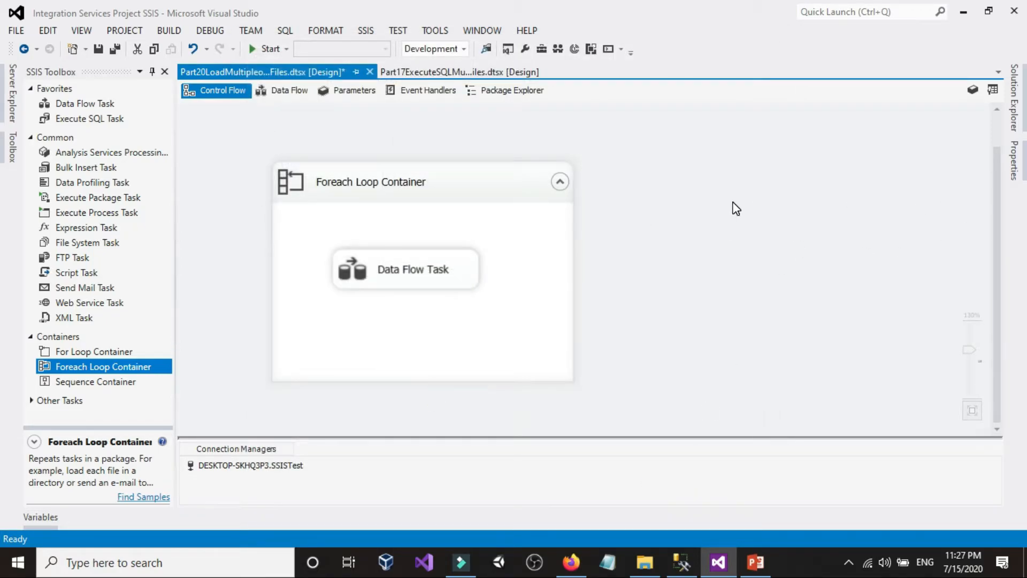
{"action": "left_click", "coordinate": [766, 234]}
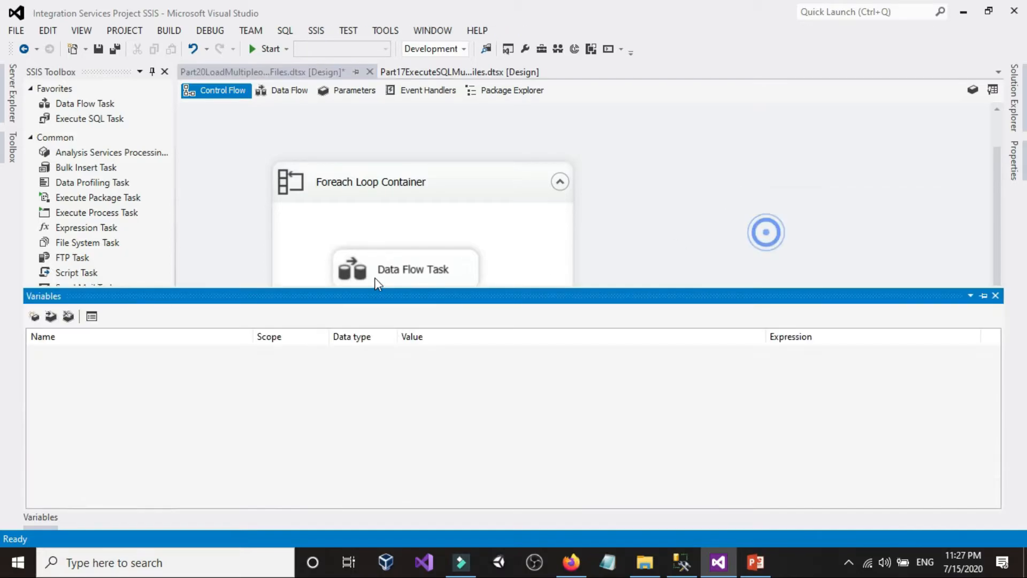
{"action": "left_click", "coordinate": [33, 316]}
{"action": "type", "text": "FilePath"}
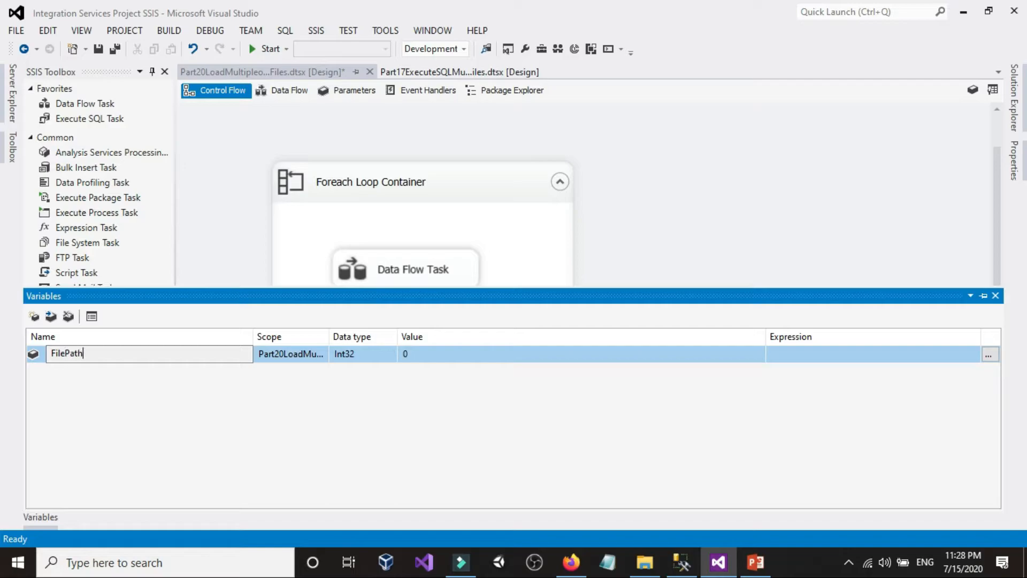
{"action": "left_click", "coordinate": [369, 357]}
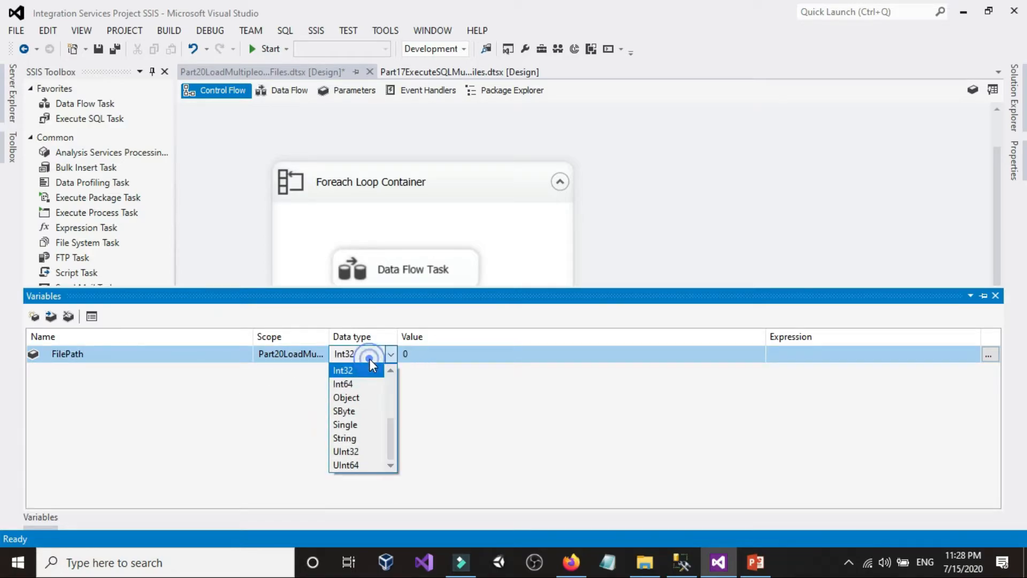
{"action": "left_click", "coordinate": [345, 437]}
Step: Set the FilePath variable's value to the copied path of the XMLFiles folder on the desktop
{"action": "left_click", "coordinate": [461, 355]}
{"action": "right_click", "coordinate": [461, 356]}
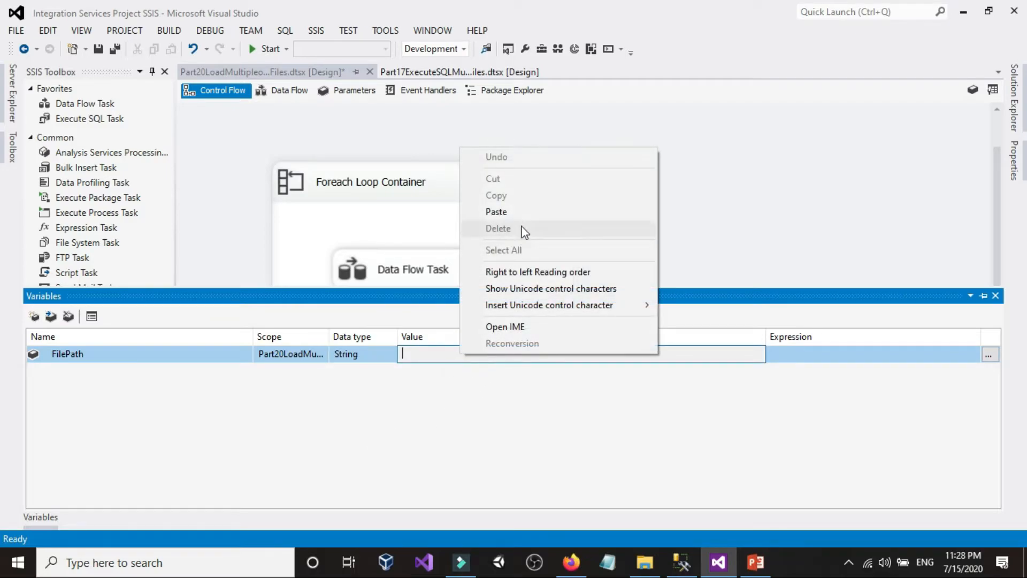
{"action": "left_click", "coordinate": [519, 211]}
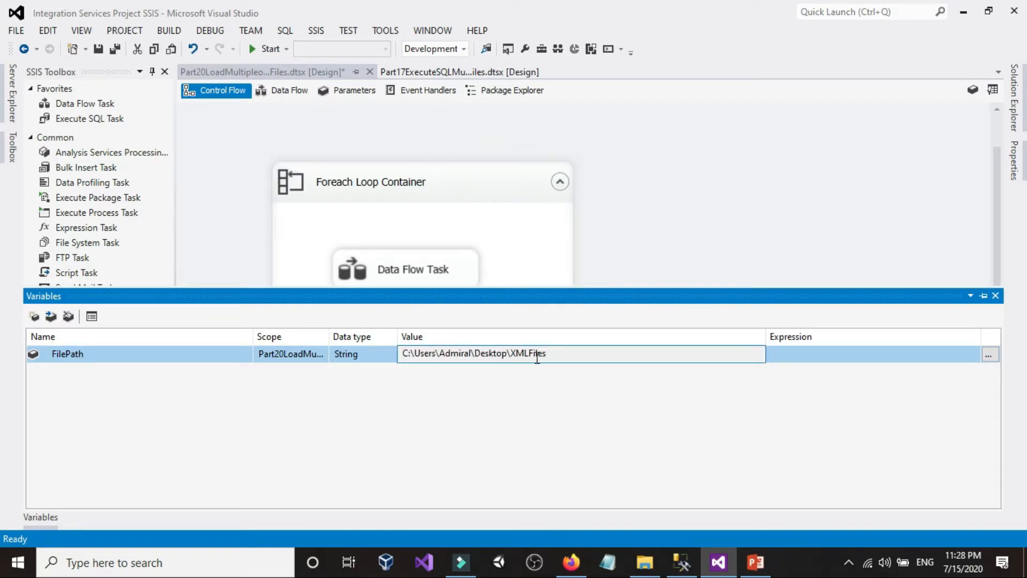
{"action": "left_click", "coordinate": [663, 255]}
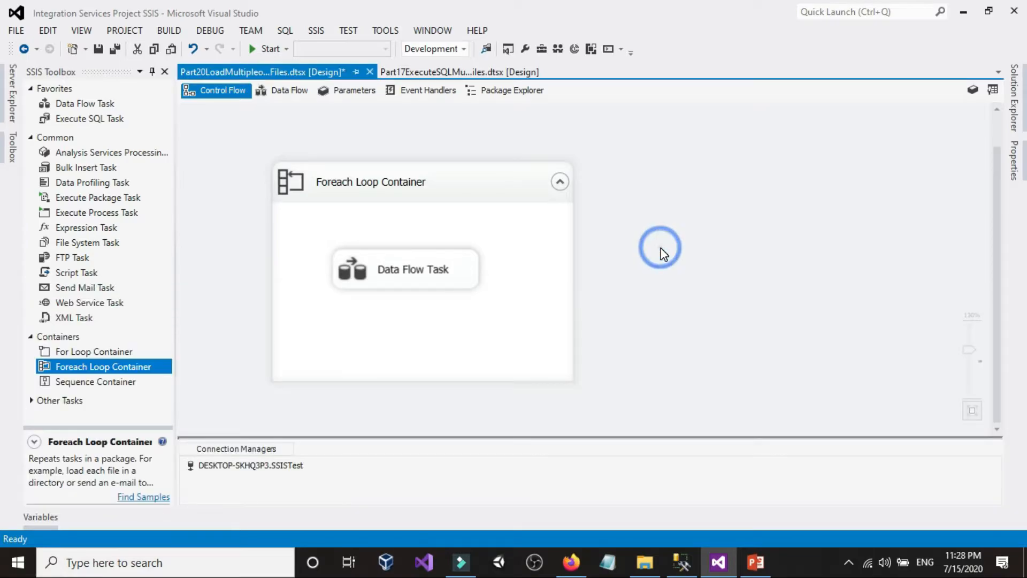
Step: Add a property expression for the Directory property in the Foreach Loop Container's collection settings
{"action": "left_click", "coordinate": [385, 282]}
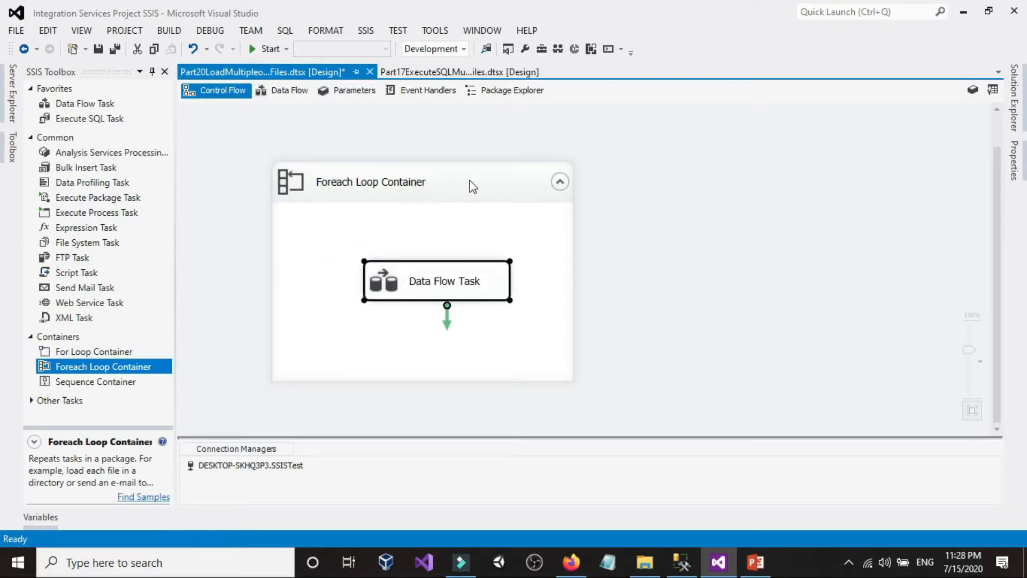
{"action": "double_click", "coordinate": [472, 186]}
{"action": "left_click", "coordinate": [289, 149]}
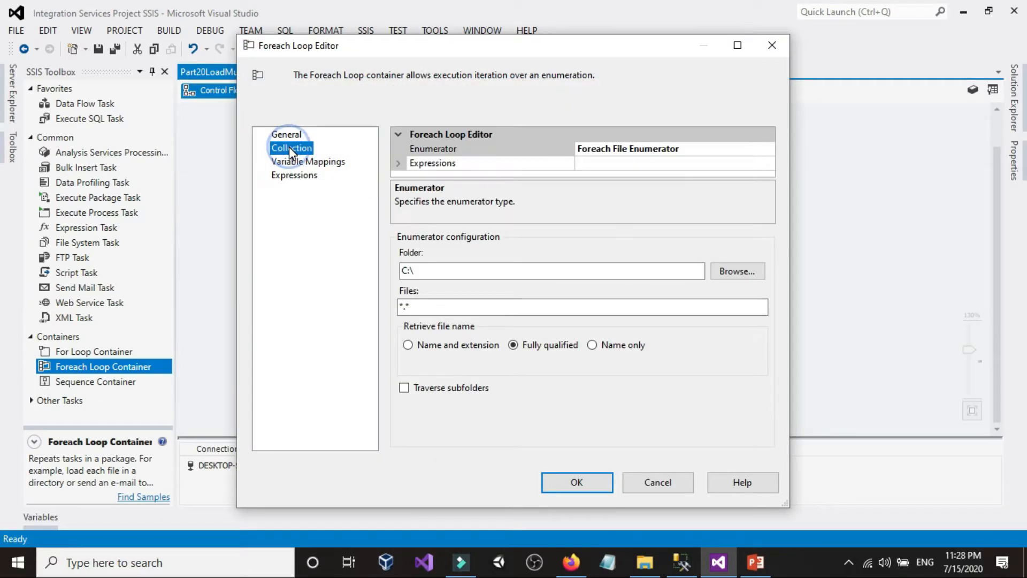
{"action": "left_click", "coordinate": [688, 164]}
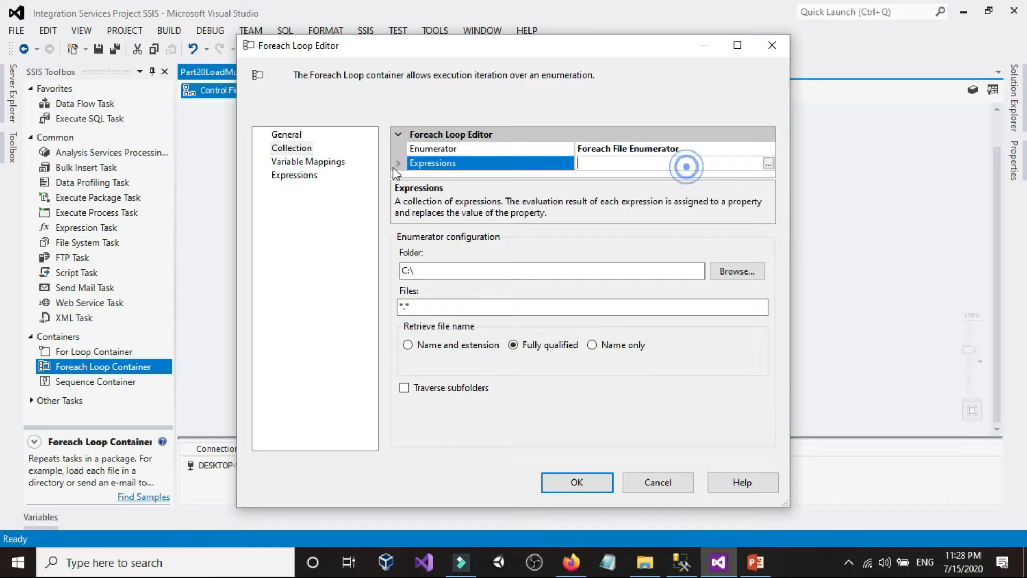
{"action": "left_click", "coordinate": [769, 164]}
{"action": "left_click", "coordinate": [469, 209]}
{"action": "left_click", "coordinate": [484, 212]}
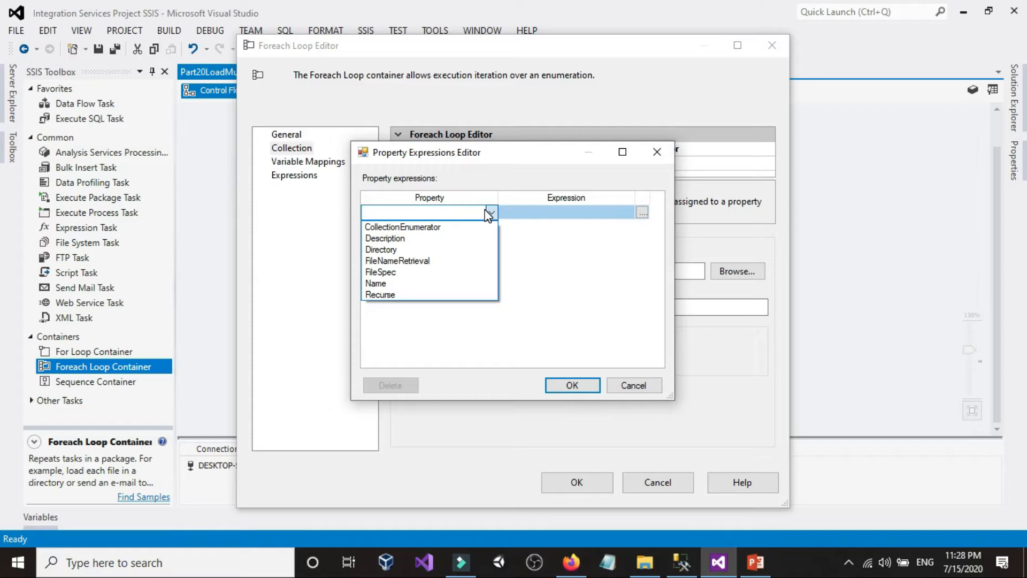
{"action": "left_click", "coordinate": [396, 249]}
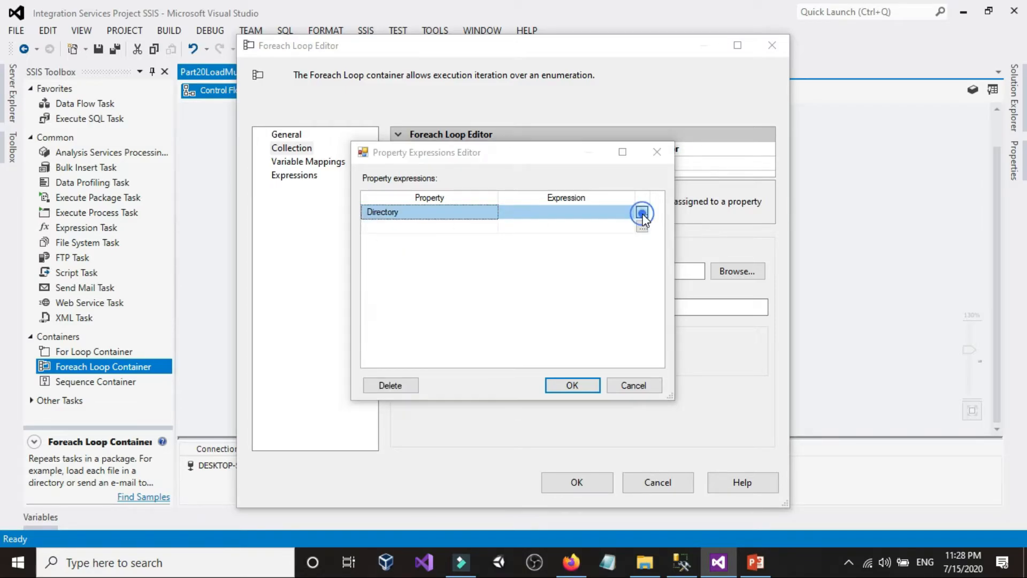
Step: Set the Directory expression to @[User::FilePath], evaluate it and confirm the property expressions
{"action": "left_click", "coordinate": [642, 214]}
{"action": "double_click", "coordinate": [208, 132]}
{"action": "left_click_drag", "start_coordinate": [168, 158], "coordinate": [212, 343]}
{"action": "left_click", "coordinate": [157, 433]}
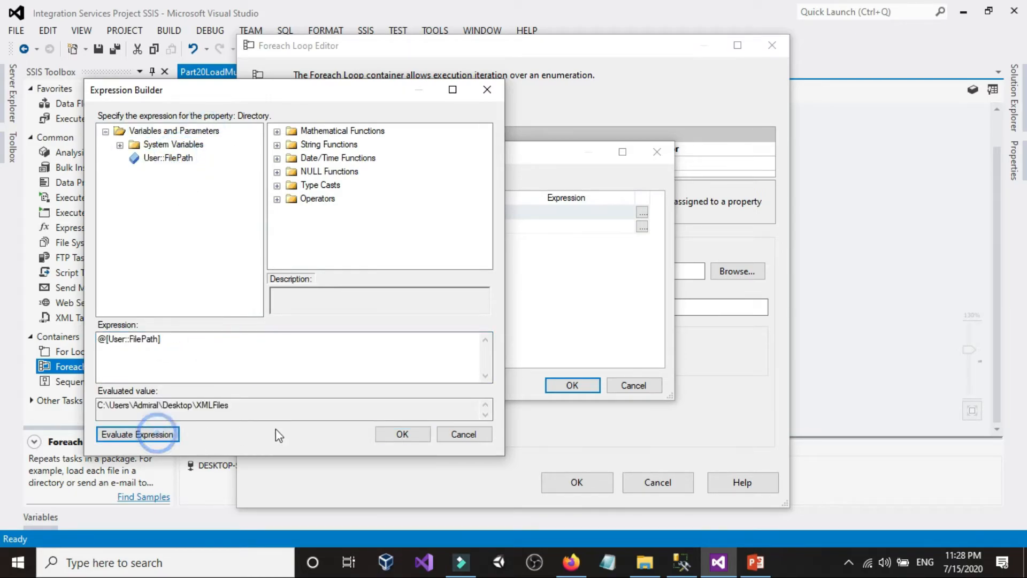
{"action": "double_click", "coordinate": [251, 402]}
{"action": "left_click", "coordinate": [227, 402]}
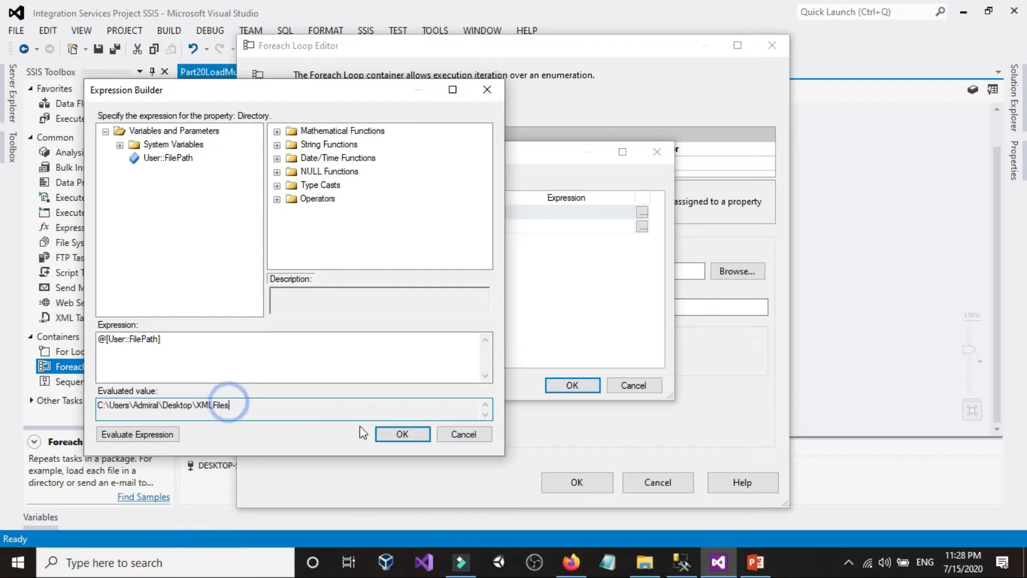
{"action": "left_click", "coordinate": [402, 433]}
{"action": "left_click", "coordinate": [559, 389]}
Step: Review the customer XML files in File Explorer and copy the xml extension from the name of xmlCustomersFile1.xml for the enumerator's Files filter
{"action": "left_click", "coordinate": [439, 303]}
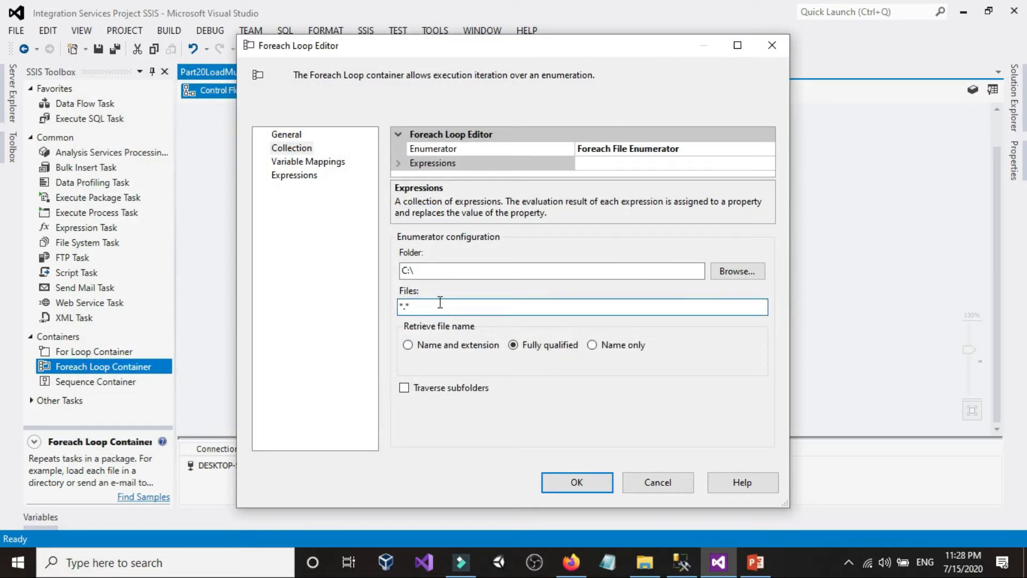
{"action": "left_click", "coordinate": [644, 562]}
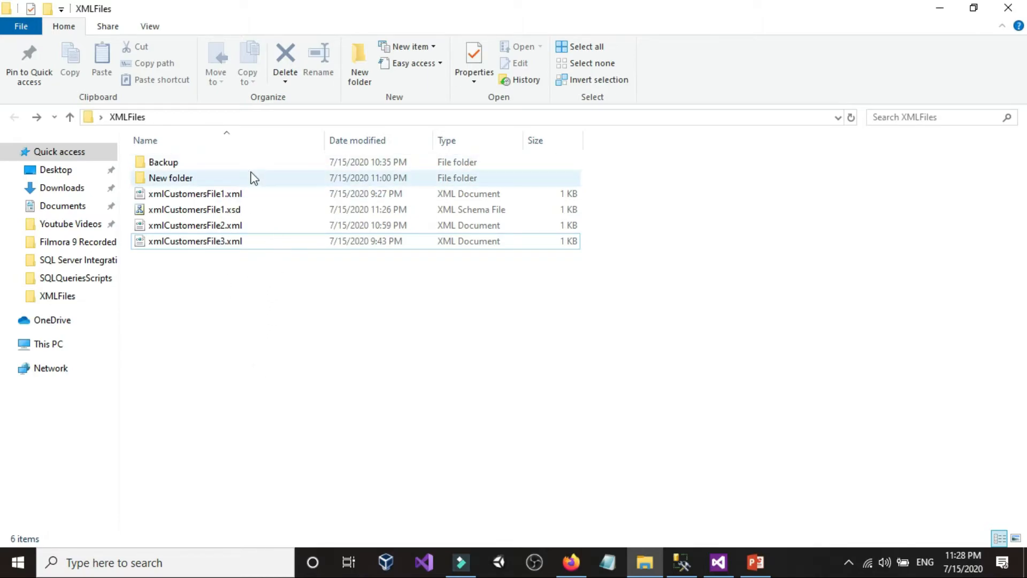
{"action": "left_click", "coordinate": [229, 194]}
{"action": "left_click", "coordinate": [229, 225]}
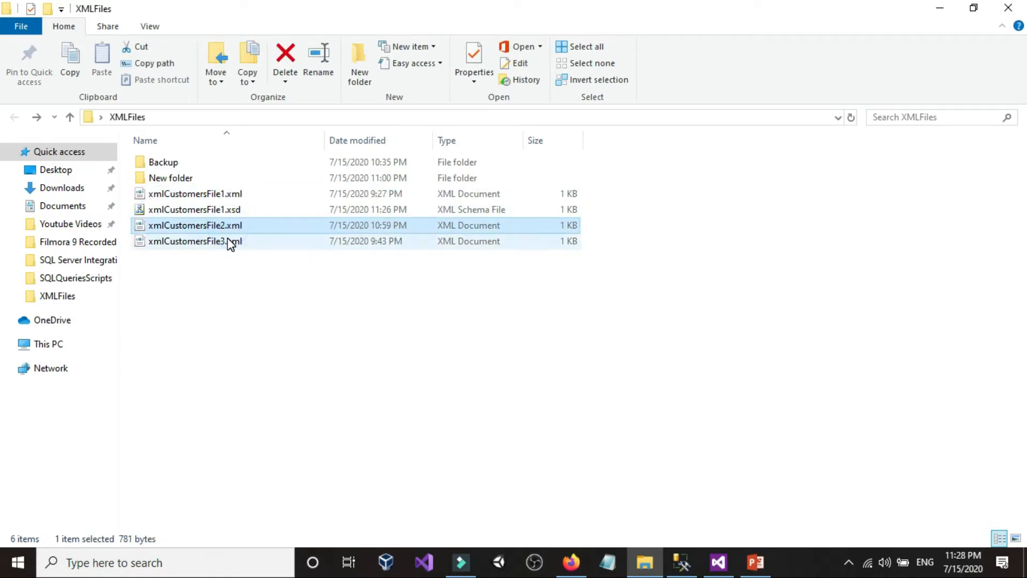
{"action": "left_click", "coordinate": [227, 238]}
{"action": "left_click", "coordinate": [234, 193]}
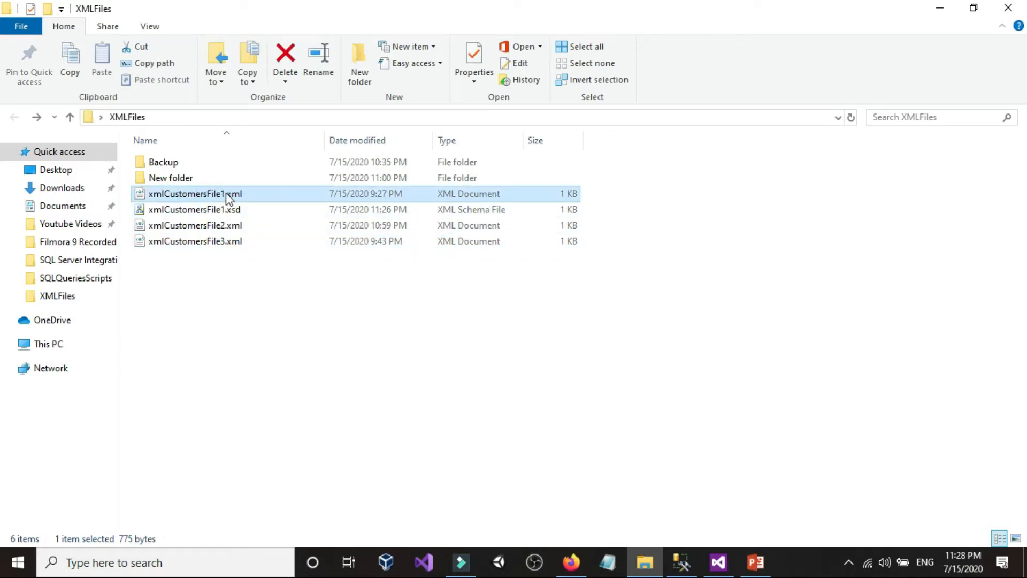
{"action": "key", "text": "F2"}
{"action": "left_click", "coordinate": [239, 194]}
{"action": "left_click_drag", "start_coordinate": [245, 193], "coordinate": [227, 194]}
{"action": "right_click", "coordinate": [227, 194]}
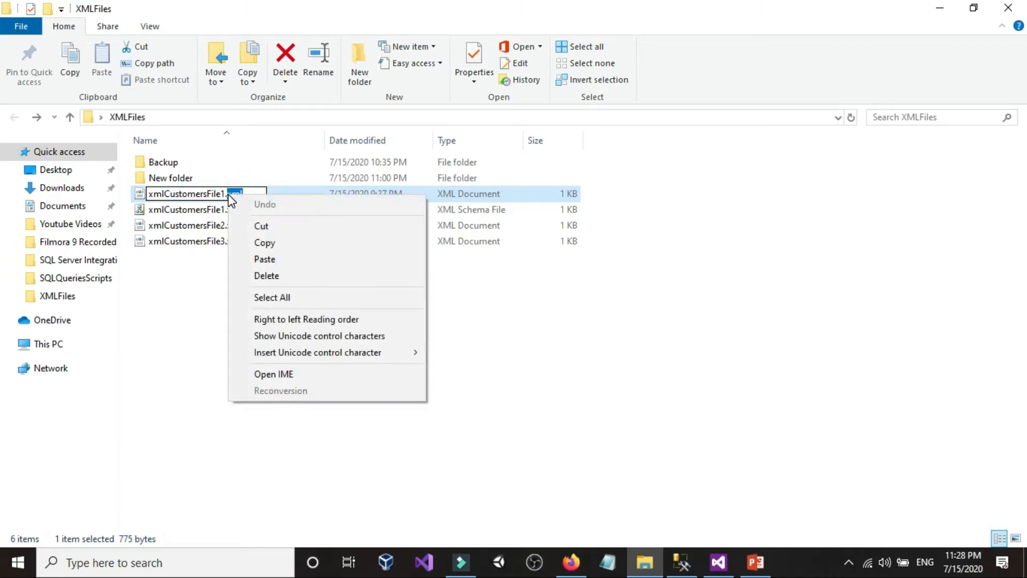
{"action": "left_click", "coordinate": [249, 240]}
{"action": "left_click", "coordinate": [249, 291]}
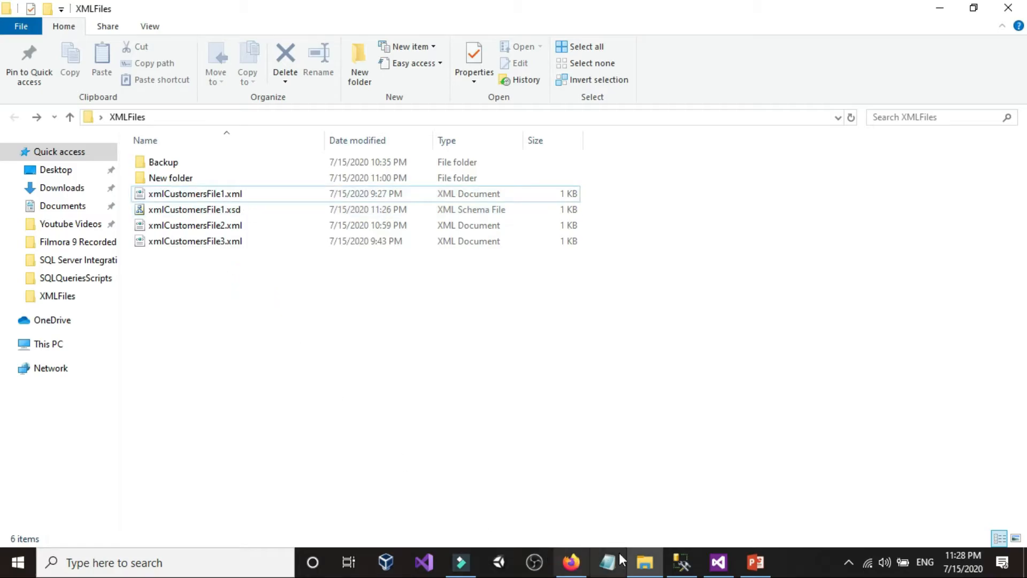
Step: Back in Visual Studio, set the Foreach File Enumerator's Files filter to *.xml and review the file name retrieval options
{"action": "left_click", "coordinate": [681, 563]}
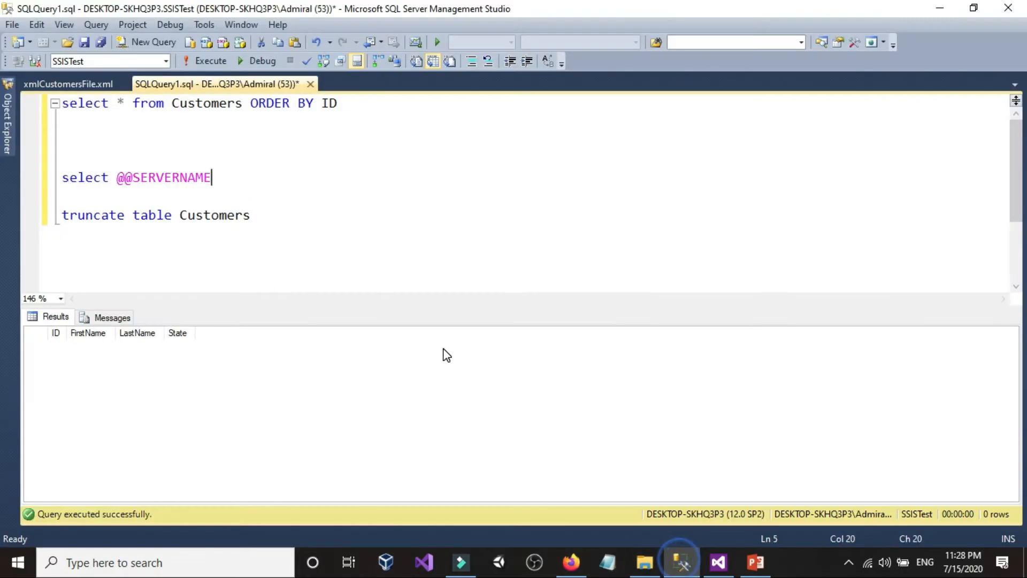
{"action": "left_click", "coordinate": [719, 561]}
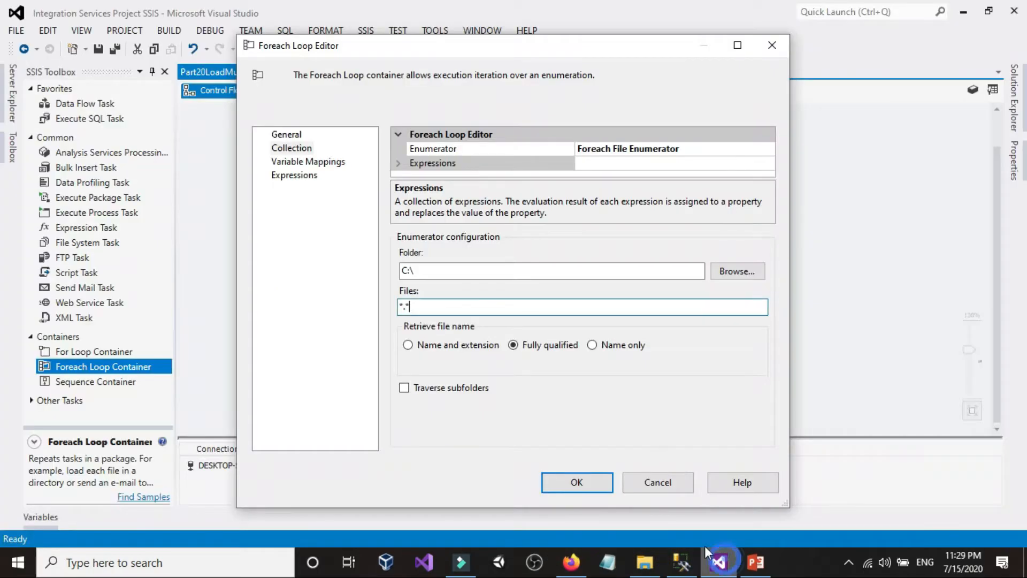
{"action": "right_click", "coordinate": [442, 305]}
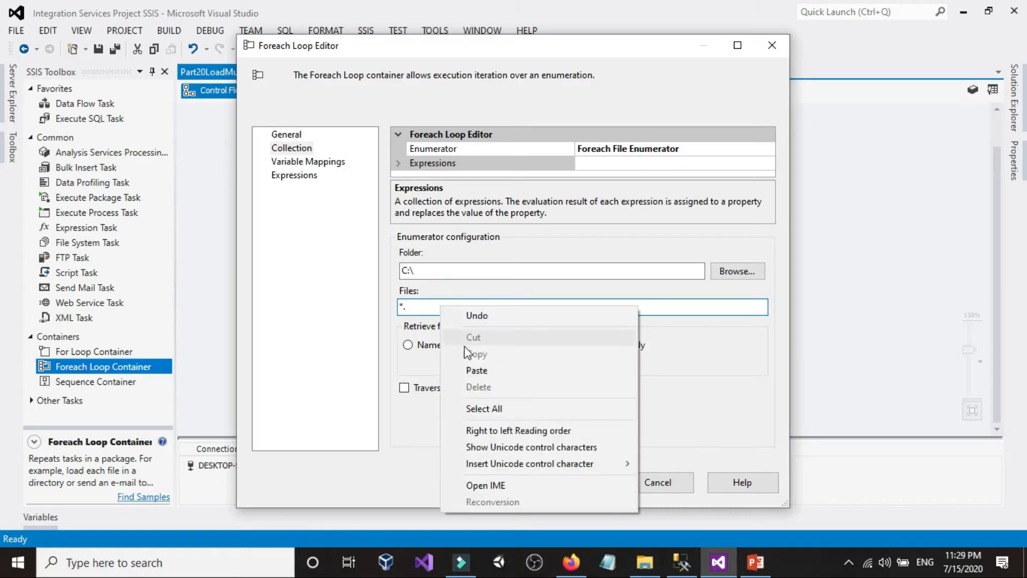
{"action": "left_click", "coordinate": [424, 306]}
{"action": "right_click", "coordinate": [423, 306]}
{"action": "left_click", "coordinate": [415, 306]}
{"action": "right_click", "coordinate": [417, 306]}
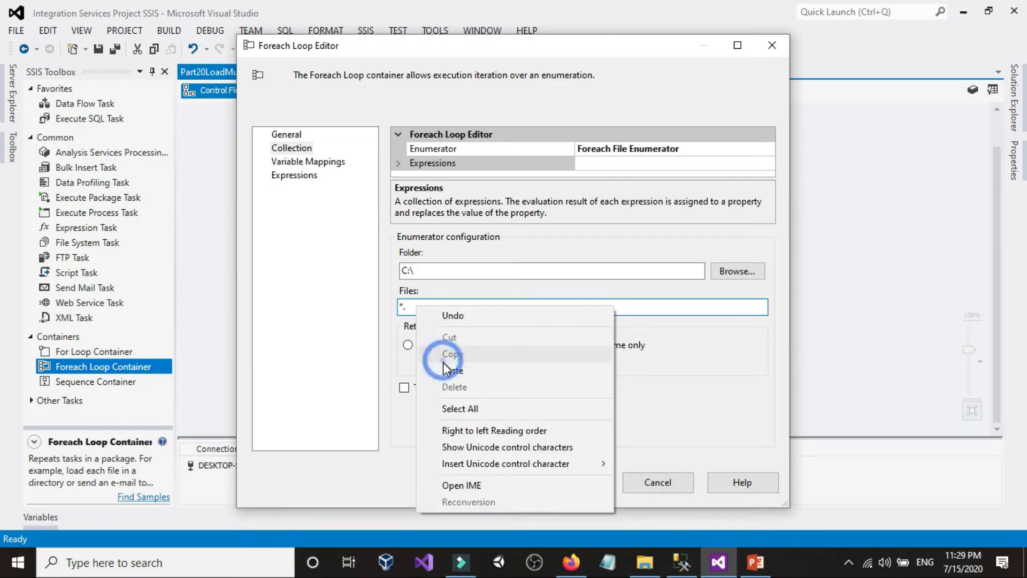
{"action": "left_click", "coordinate": [451, 369]}
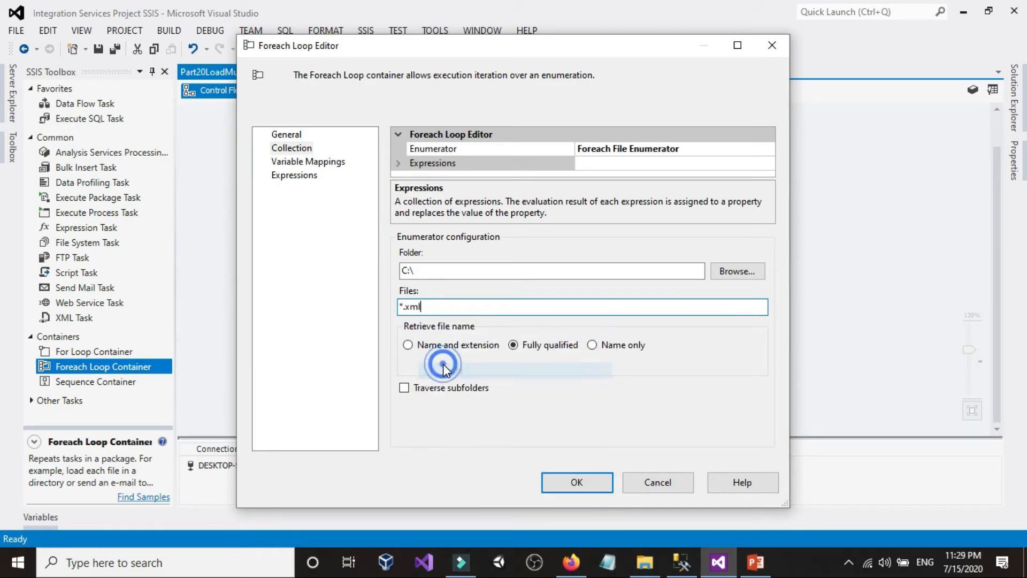
{"action": "left_click_drag", "start_coordinate": [405, 309], "coordinate": [435, 307]}
{"action": "left_click", "coordinate": [434, 307]}
{"action": "left_click", "coordinate": [418, 307]}
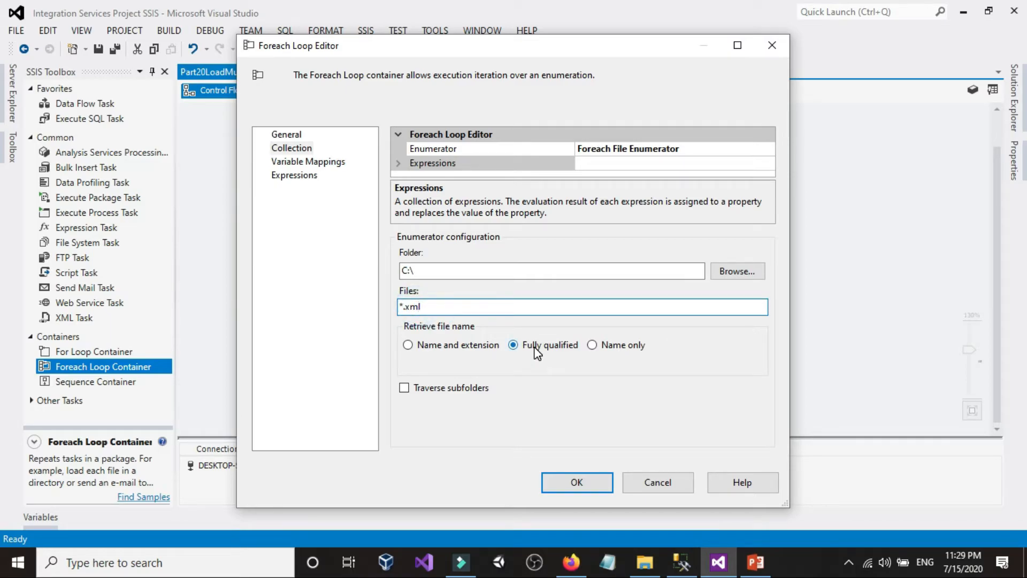
{"action": "left_click", "coordinate": [428, 347]}
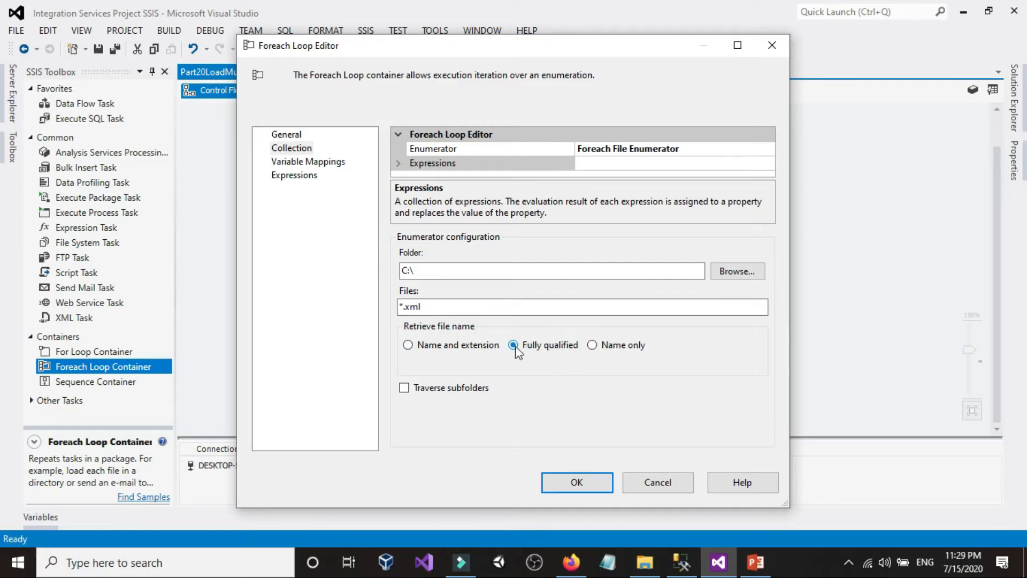
{"action": "left_click", "coordinate": [453, 347]}
Step: Map a new String variable named FileName to the Foreach Loop's collection value and confirm the loop settings
{"action": "left_click", "coordinate": [302, 162]}
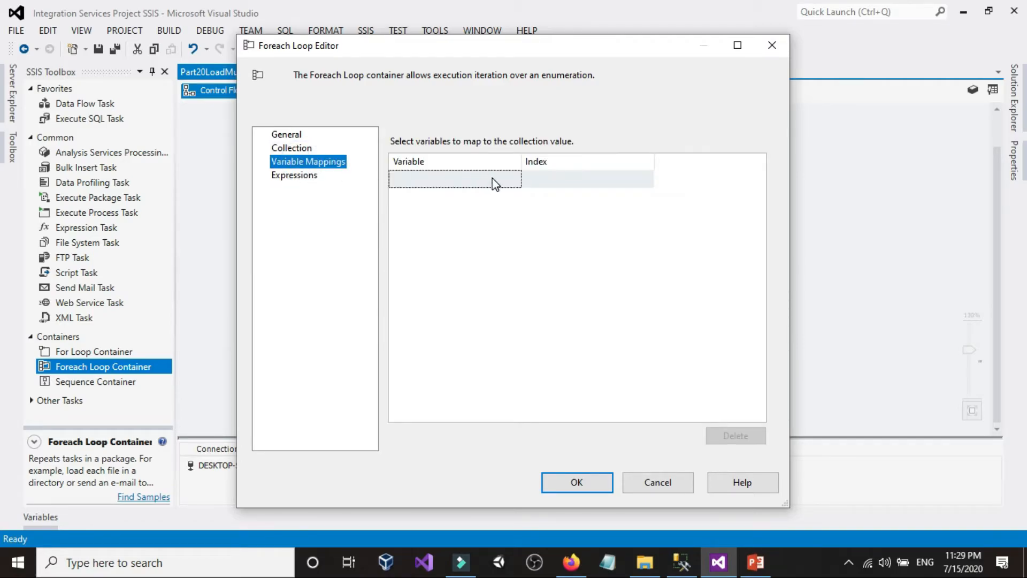
{"action": "left_click", "coordinate": [511, 183]}
{"action": "left_click", "coordinate": [513, 180]}
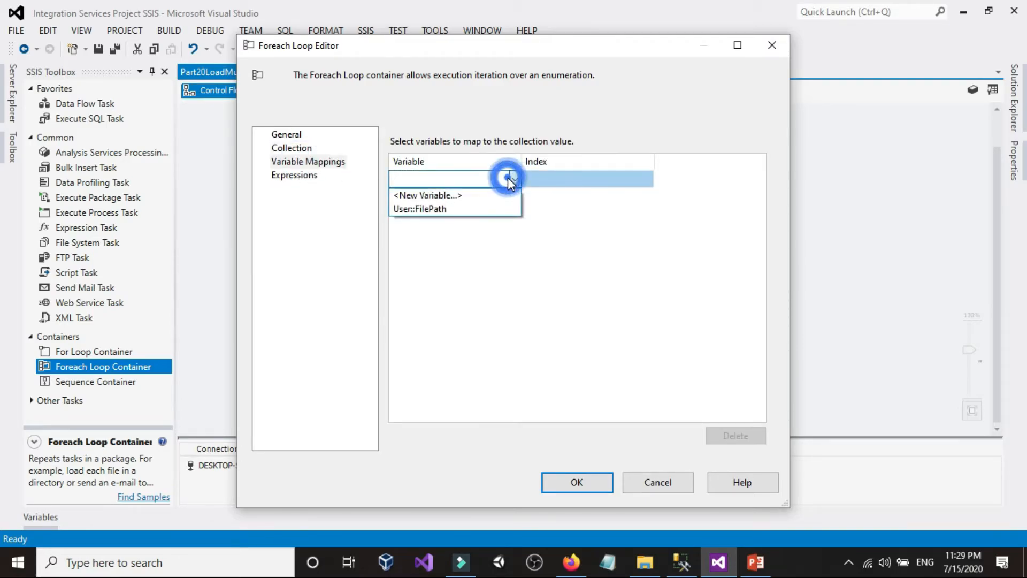
{"action": "left_click", "coordinate": [484, 193]}
{"action": "double_click", "coordinate": [530, 240]}
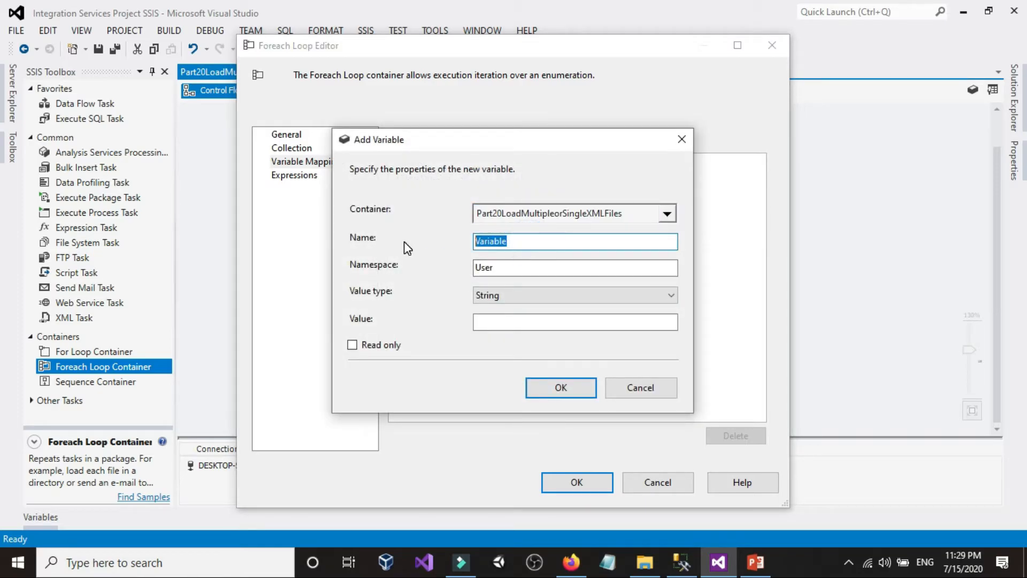
{"action": "type", "text": "FileName"}
{"action": "left_click", "coordinate": [559, 386]}
{"action": "left_click", "coordinate": [572, 482]}
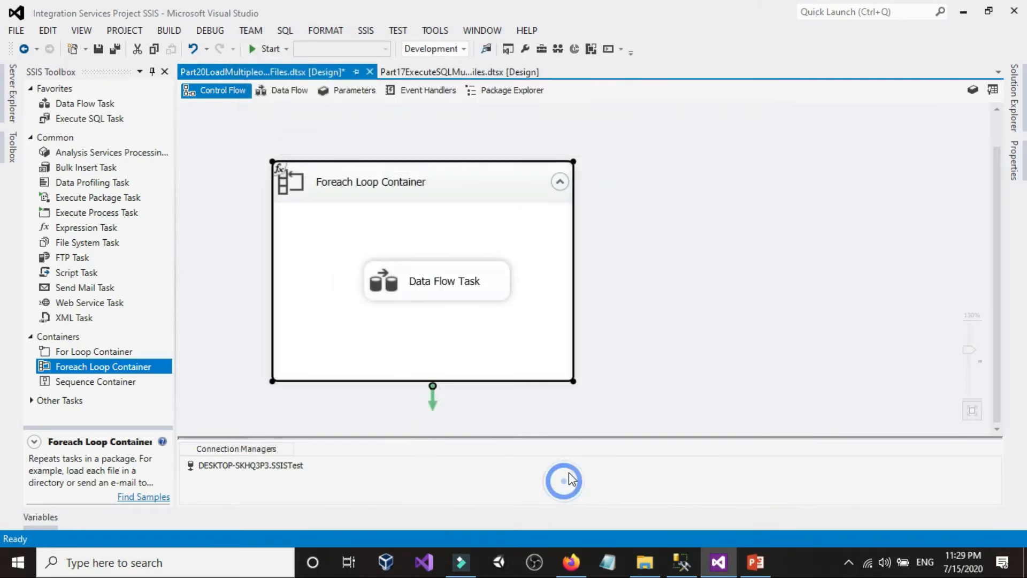
Step: Review the package's FileName and FilePath variables and their values
{"action": "right_click", "coordinate": [643, 136]}
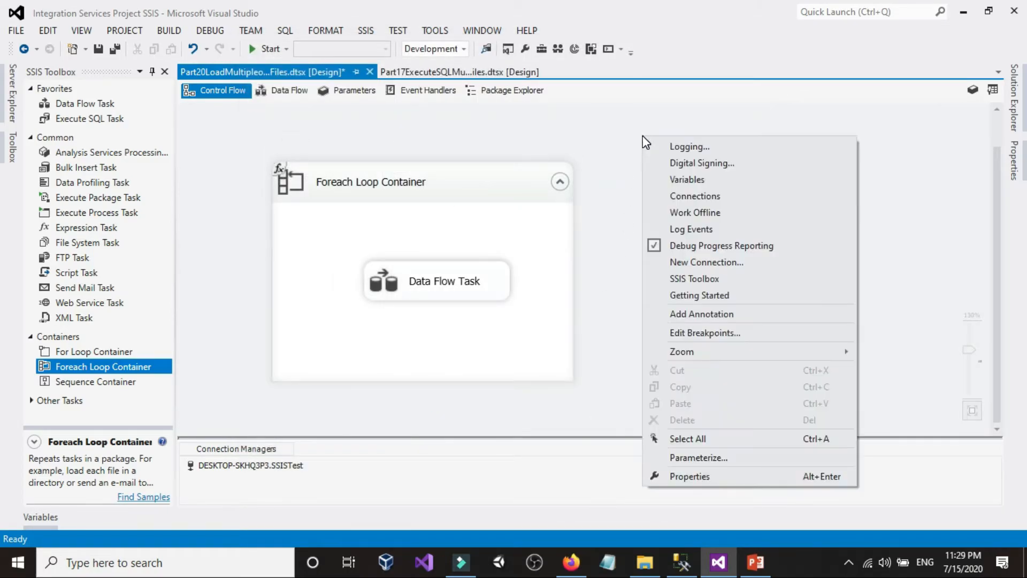
{"action": "left_click", "coordinate": [670, 182]}
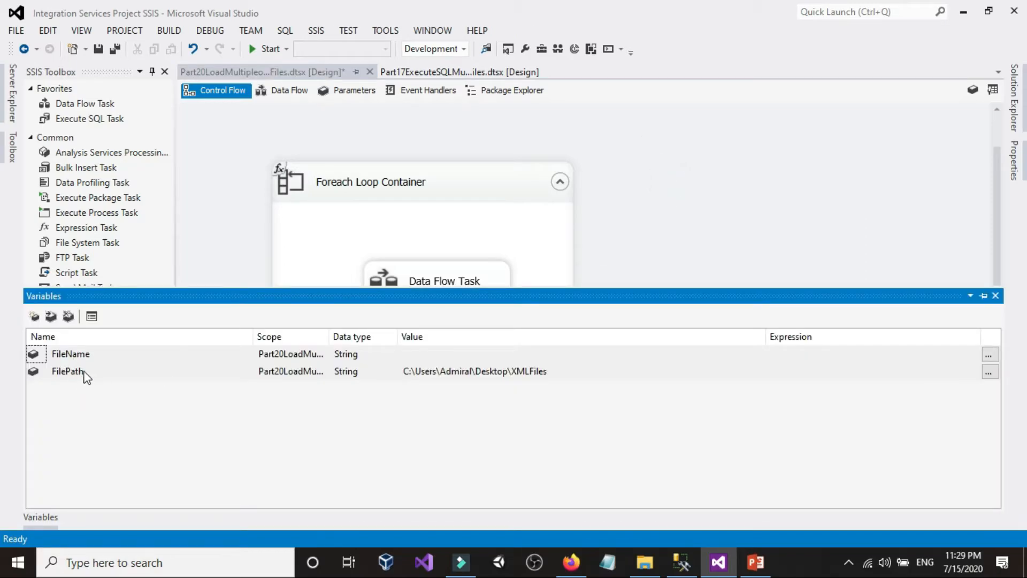
{"action": "left_click", "coordinate": [543, 372]}
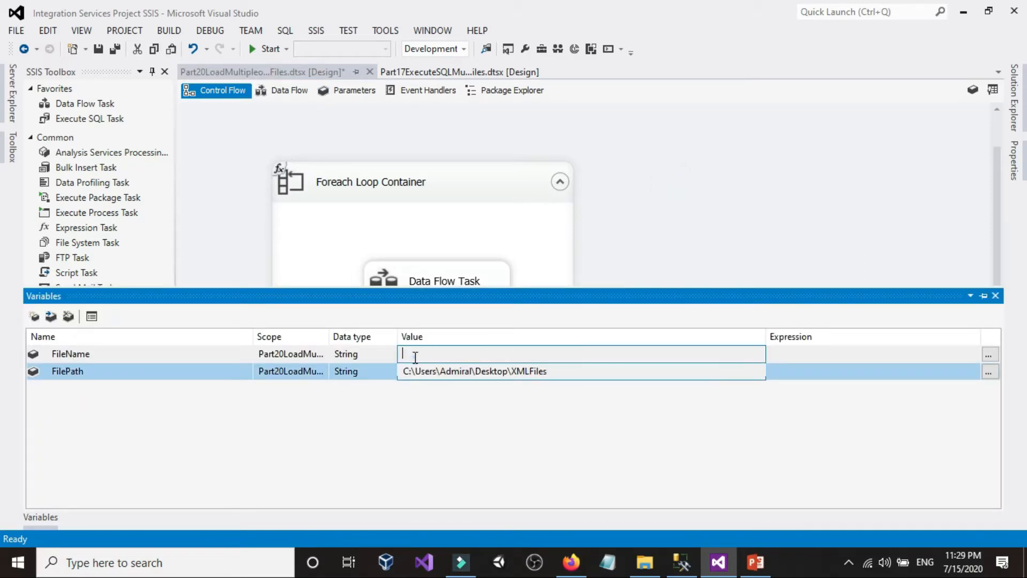
{"action": "left_click", "coordinate": [415, 354]}
{"action": "left_click", "coordinate": [508, 374]}
{"action": "left_click", "coordinate": [425, 354]}
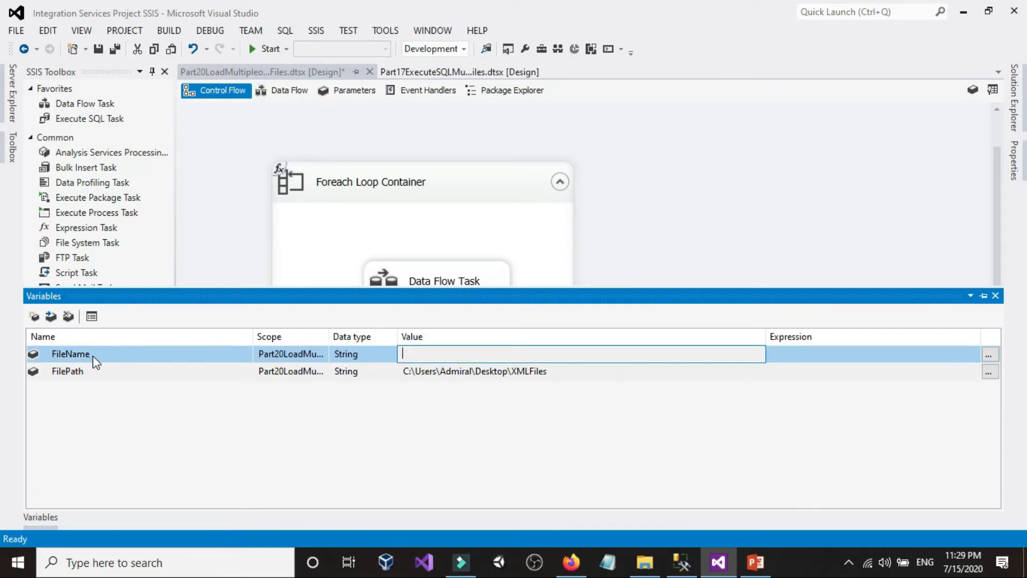
{"action": "left_click", "coordinate": [439, 221]}
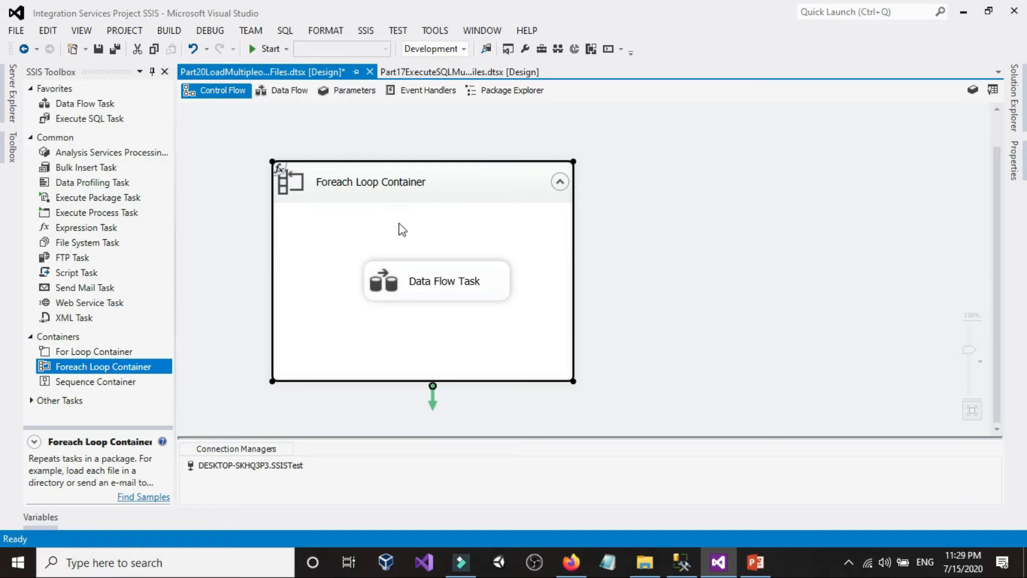
Step: Switch to File Explorer and look over the customer XML file names that the loop has to iterate through
{"action": "left_click", "coordinate": [645, 562]}
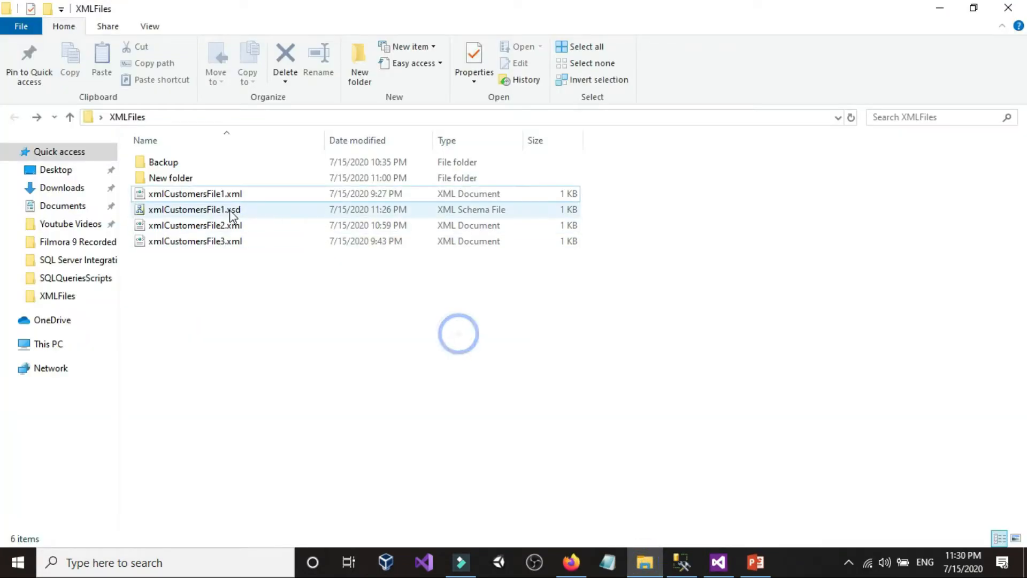
{"action": "left_click", "coordinate": [205, 196]}
{"action": "left_click", "coordinate": [246, 195]}
{"action": "left_click_drag", "start_coordinate": [255, 194], "coordinate": [140, 193]}
{"action": "left_click", "coordinate": [197, 276]}
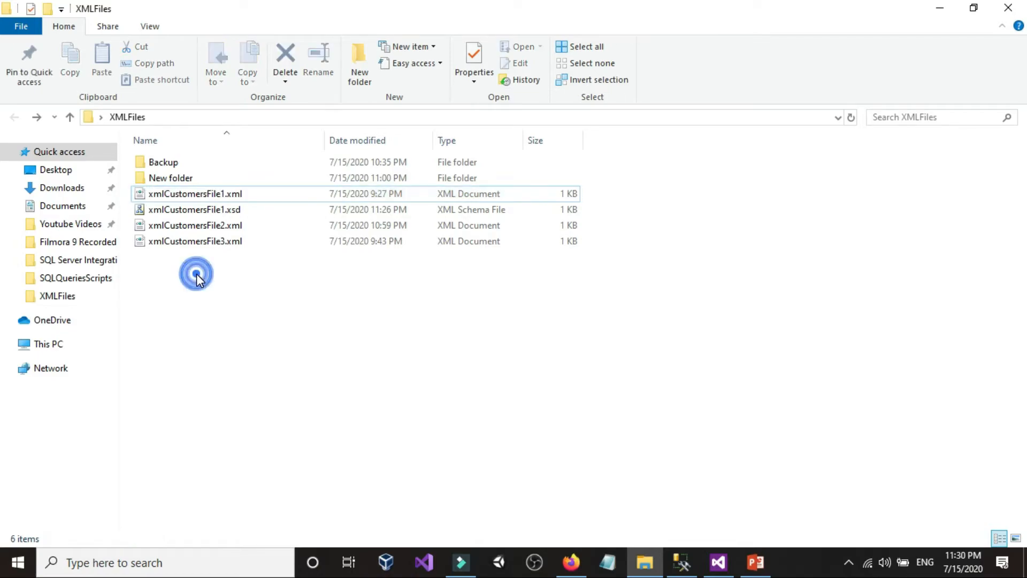
{"action": "left_click", "coordinate": [218, 198]}
{"action": "left_click", "coordinate": [213, 240]}
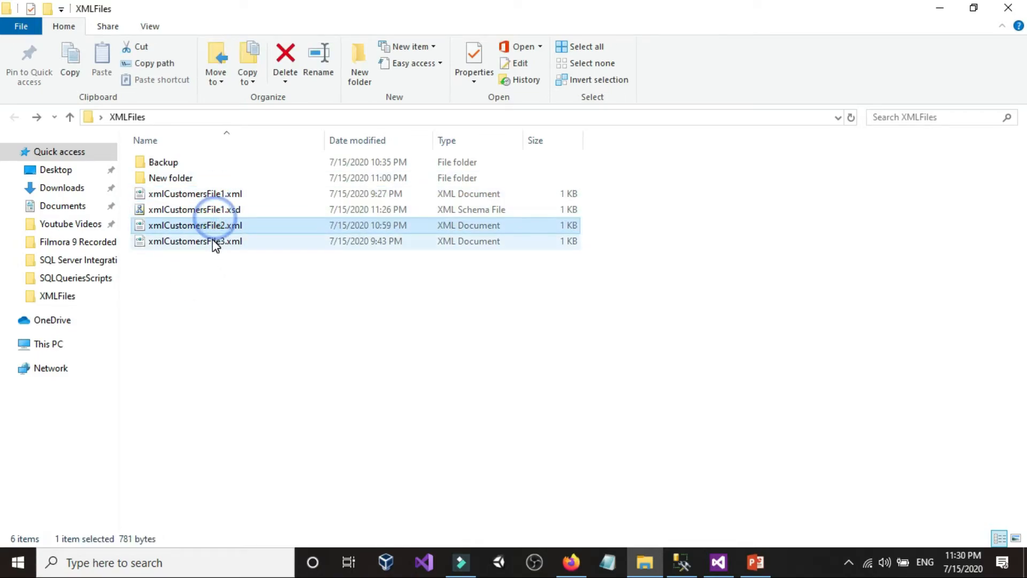
{"action": "left_click", "coordinate": [340, 327]}
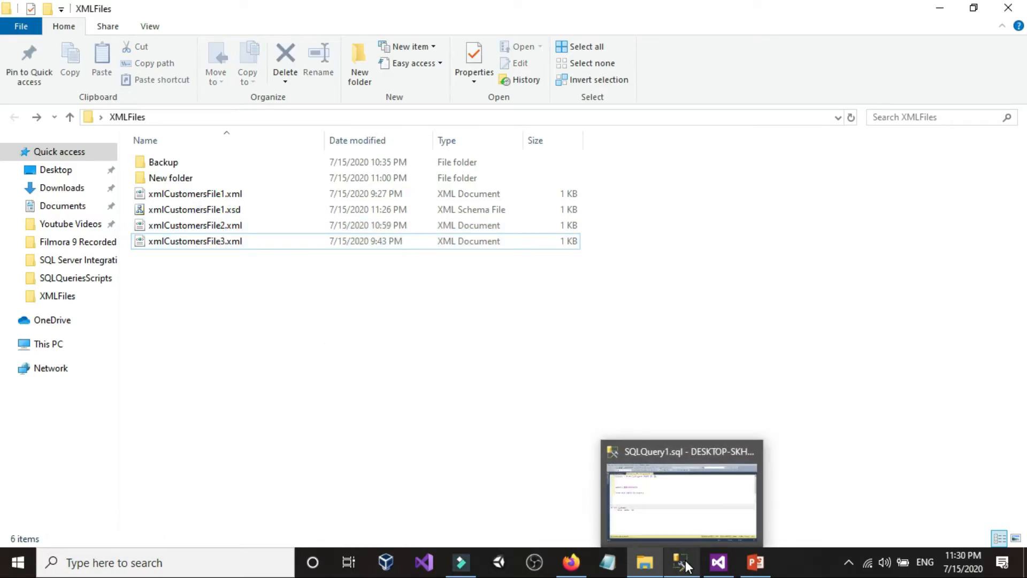
Step: Return to Visual Studio, inspect the components inside the Data Flow Task and go back to the control flow
{"action": "left_click", "coordinate": [718, 562]}
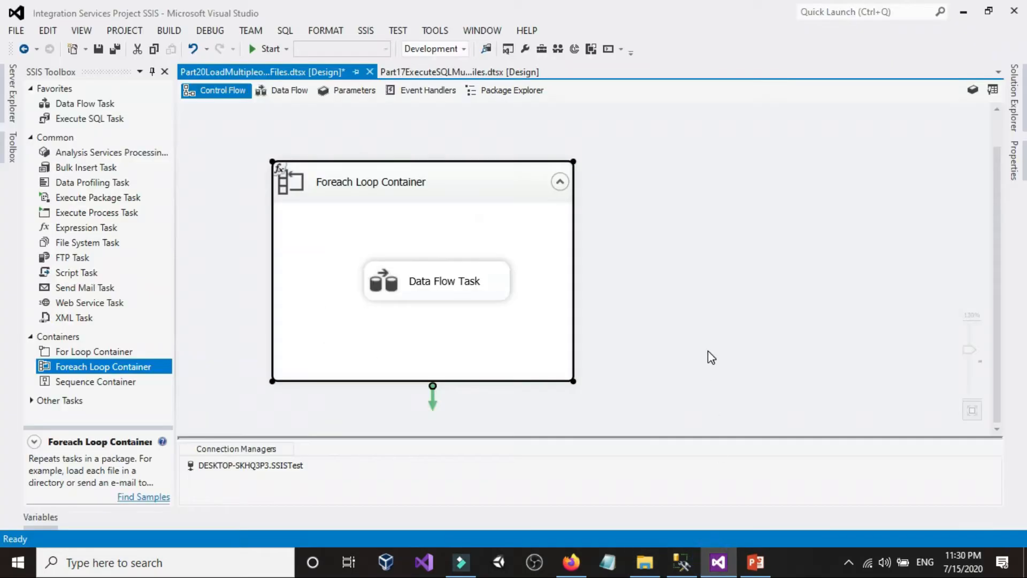
{"action": "double_click", "coordinate": [430, 284]}
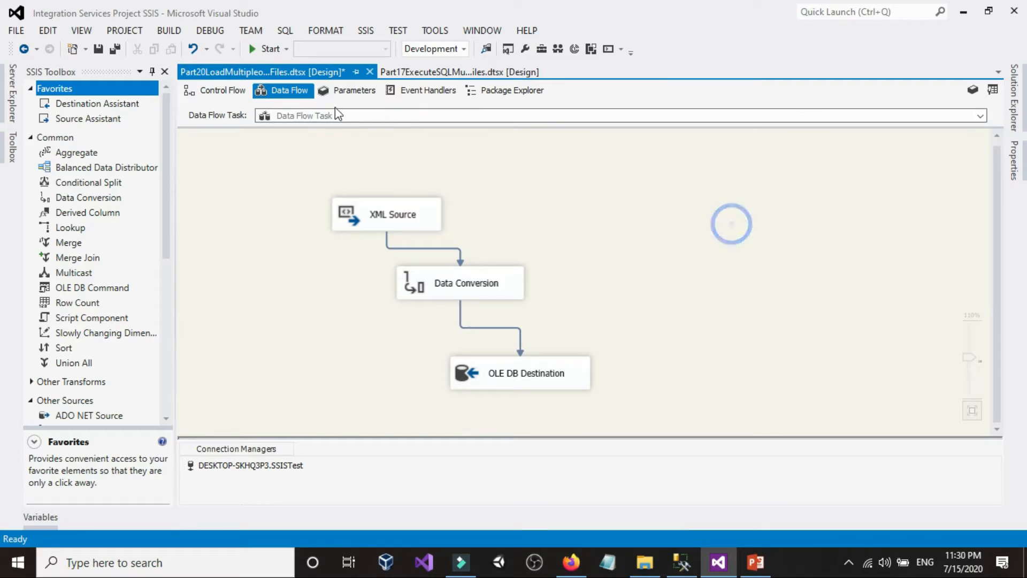
{"action": "left_click", "coordinate": [214, 91]}
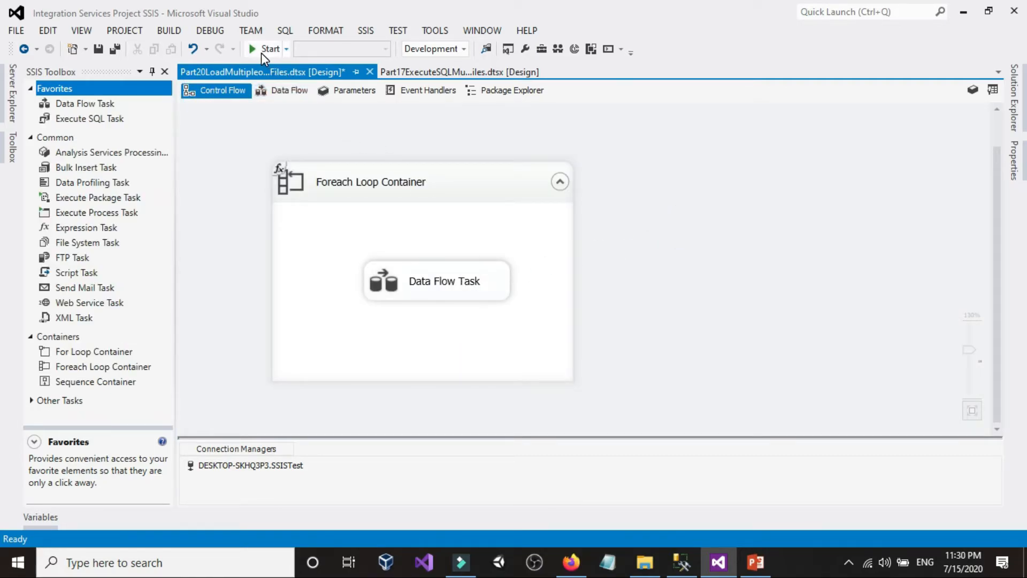
Step: Open xmlCustomersFile1.xml from the XMLFiles folder in Notepad, read through its customer records and close it
{"action": "left_click", "coordinate": [644, 563]}
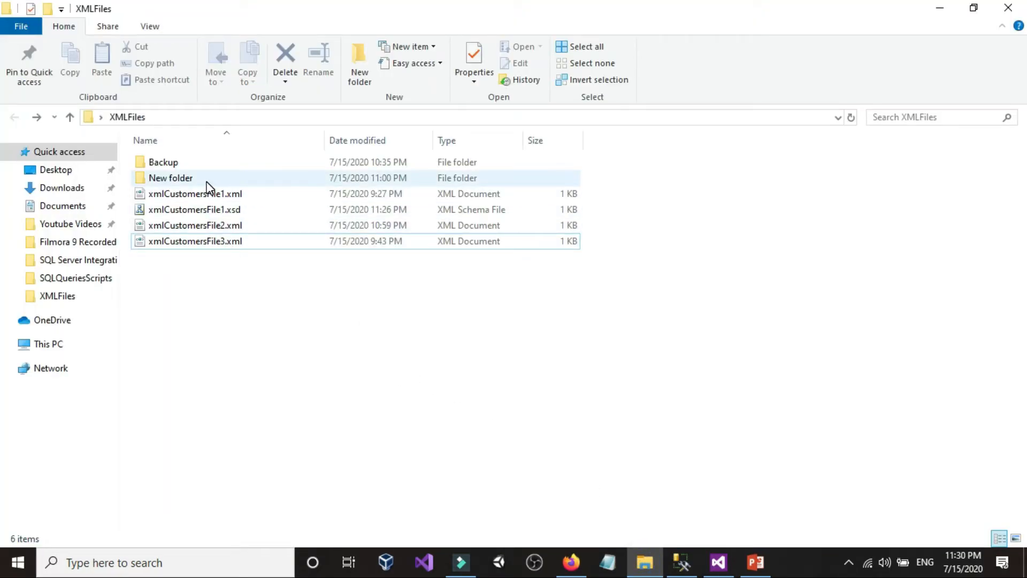
{"action": "left_click", "coordinate": [220, 262]}
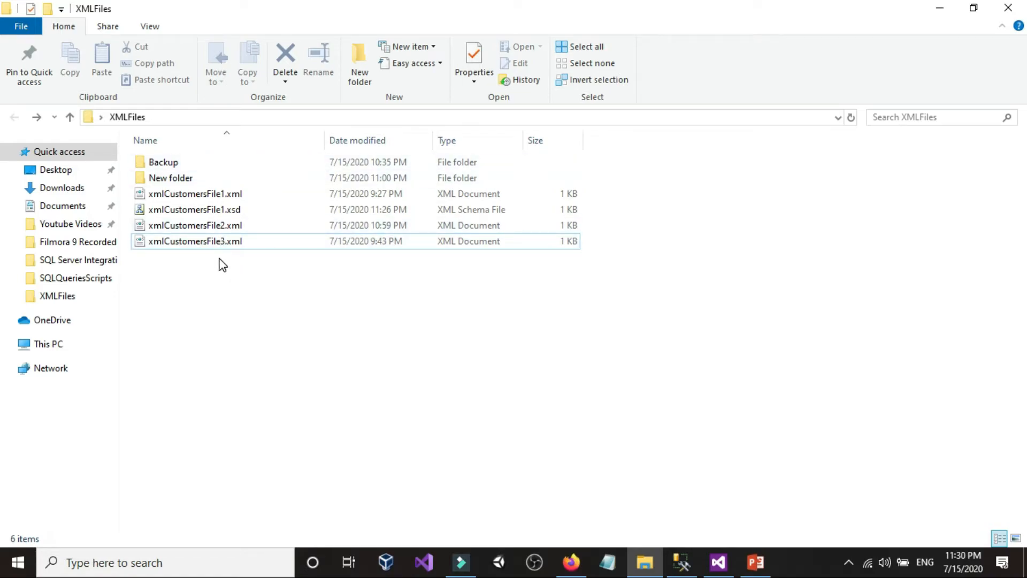
{"action": "right_click", "coordinate": [204, 194]}
{"action": "mouse_move", "coordinate": [412, 293]}
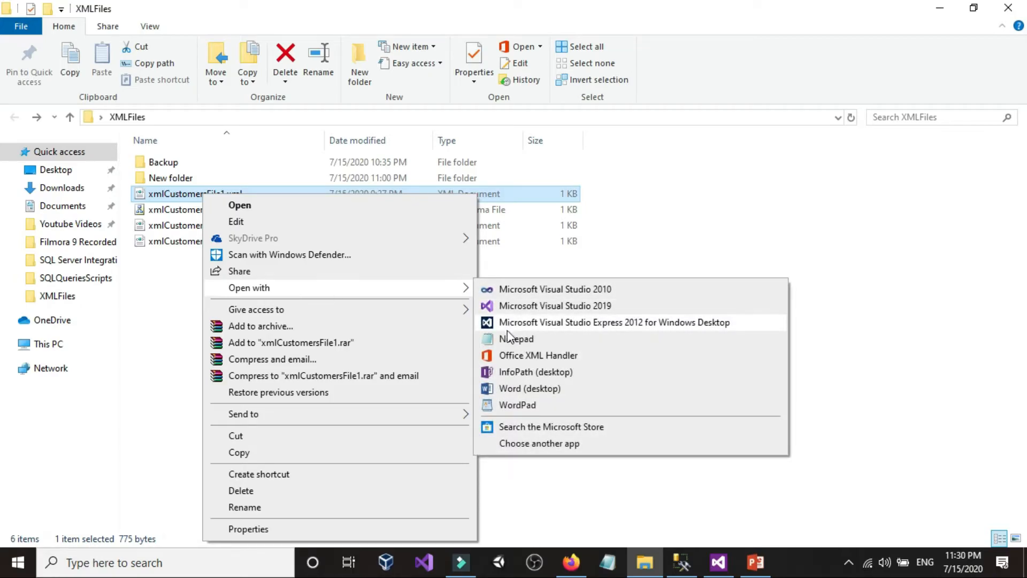
{"action": "left_click", "coordinate": [509, 339]}
{"action": "left_click", "coordinate": [388, 309]}
{"action": "scroll", "coordinate": [232, 273], "scroll_direction": "down", "scroll_amount": 3}
{"action": "scroll", "coordinate": [233, 273], "scroll_direction": "up", "scroll_amount": 3}
{"action": "scroll", "coordinate": [233, 273], "scroll_direction": "down", "scroll_amount": 9}
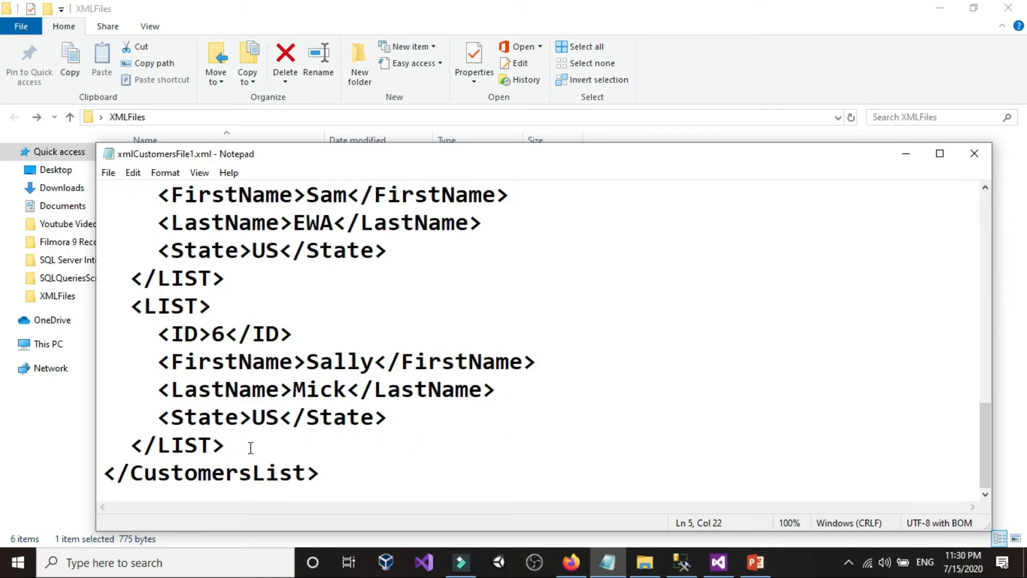
{"action": "left_click", "coordinate": [217, 336]}
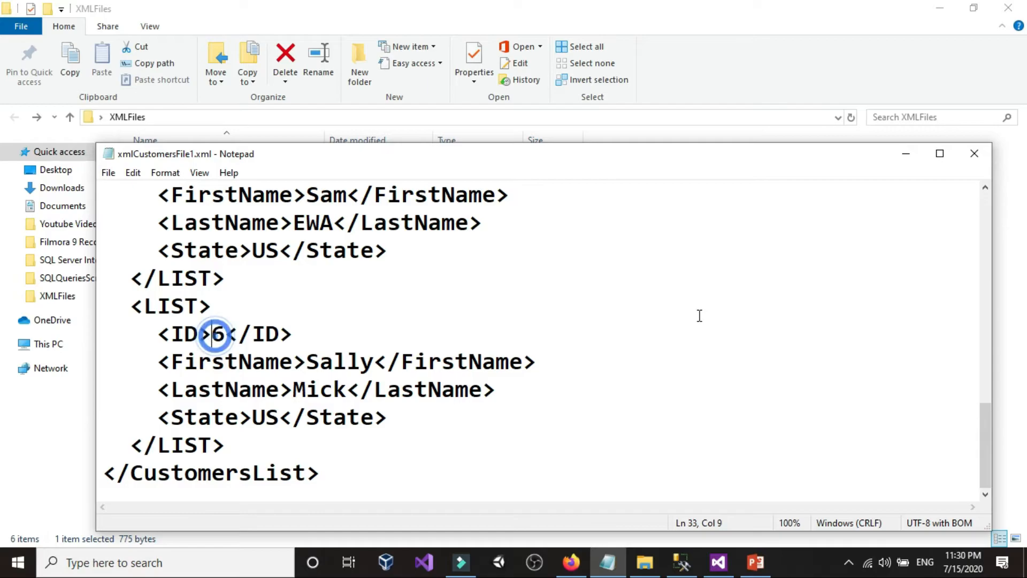
{"action": "left_click", "coordinate": [974, 154]}
Step: Go over xmlCustomersFile1.xml, xmlCustomersFile2.xml and xmlCustomersFile3.xml one after another in the XMLFiles folder
{"action": "left_click", "coordinate": [692, 381]}
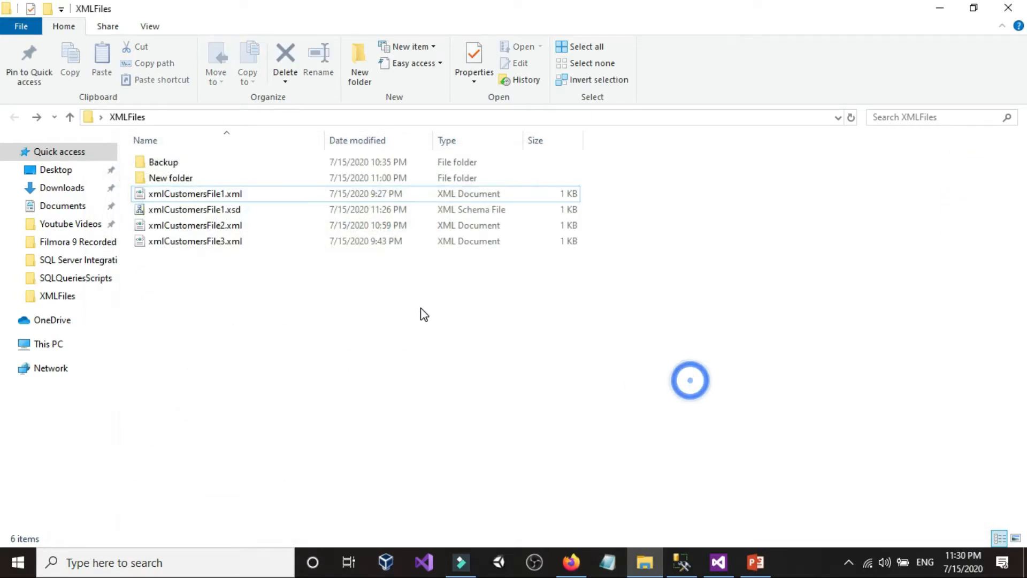
{"action": "left_click", "coordinate": [189, 194]}
{"action": "left_click", "coordinate": [201, 224]}
{"action": "left_click", "coordinate": [205, 245]}
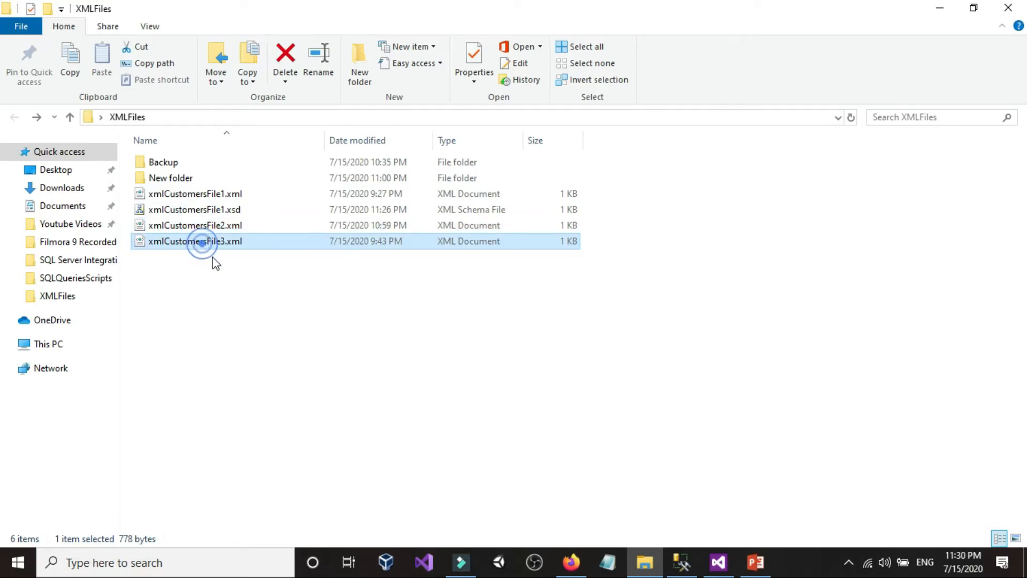
{"action": "left_click", "coordinate": [233, 280]}
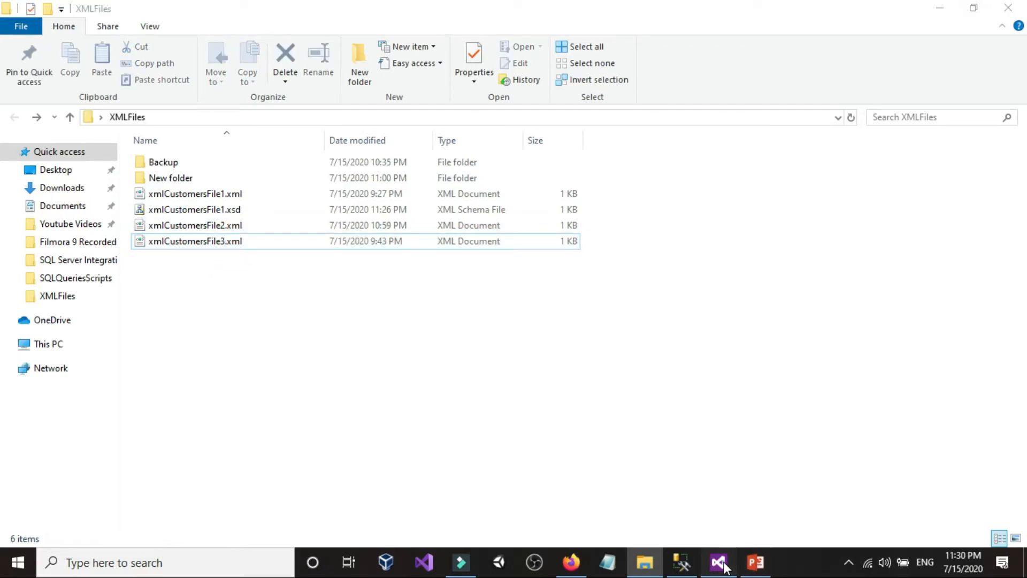
Step: Switch to Visual Studio and move the Data Flow Task slightly to the left inside the Foreach Loop Container
{"action": "left_click", "coordinate": [718, 561]}
{"action": "left_click_drag", "start_coordinate": [461, 276], "coordinate": [428, 269]}
{"action": "left_click", "coordinate": [602, 257]}
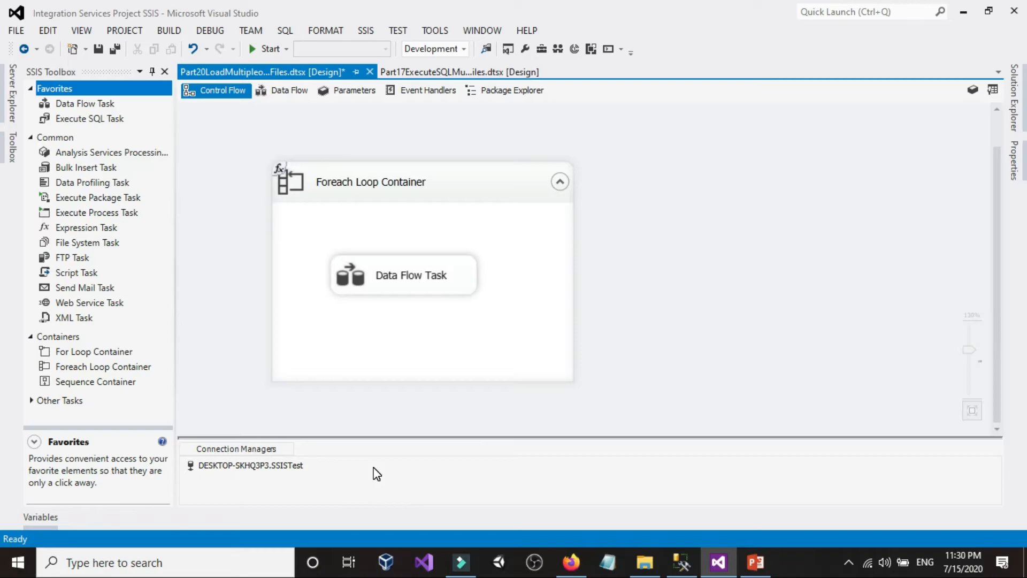
Step: Open the Data Flow Task's design and look at the Excel Source and Flat File Source among the available sources
{"action": "double_click", "coordinate": [353, 275]}
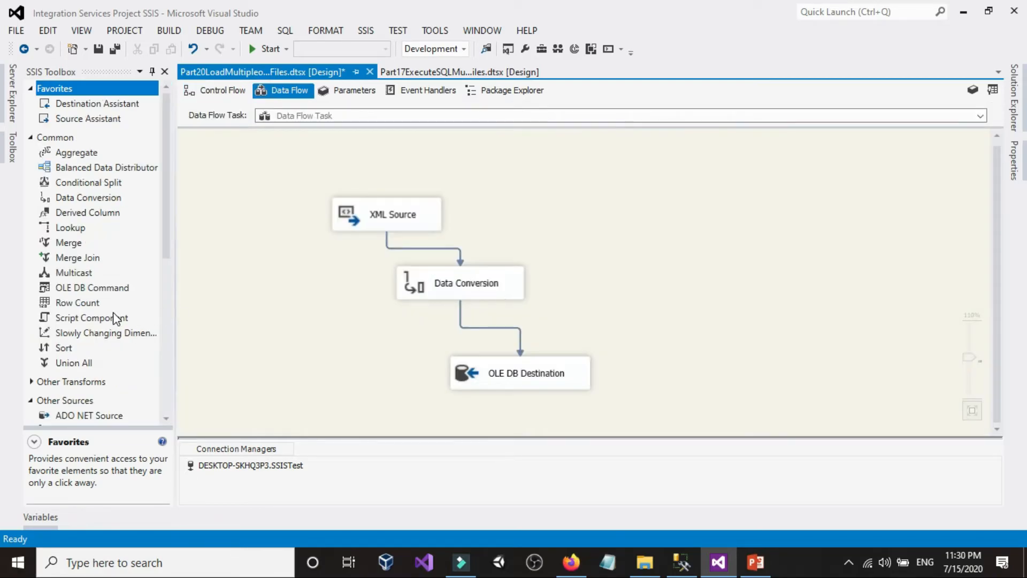
{"action": "scroll", "coordinate": [113, 312], "scroll_direction": "down", "scroll_amount": 4}
{"action": "left_click", "coordinate": [81, 266]}
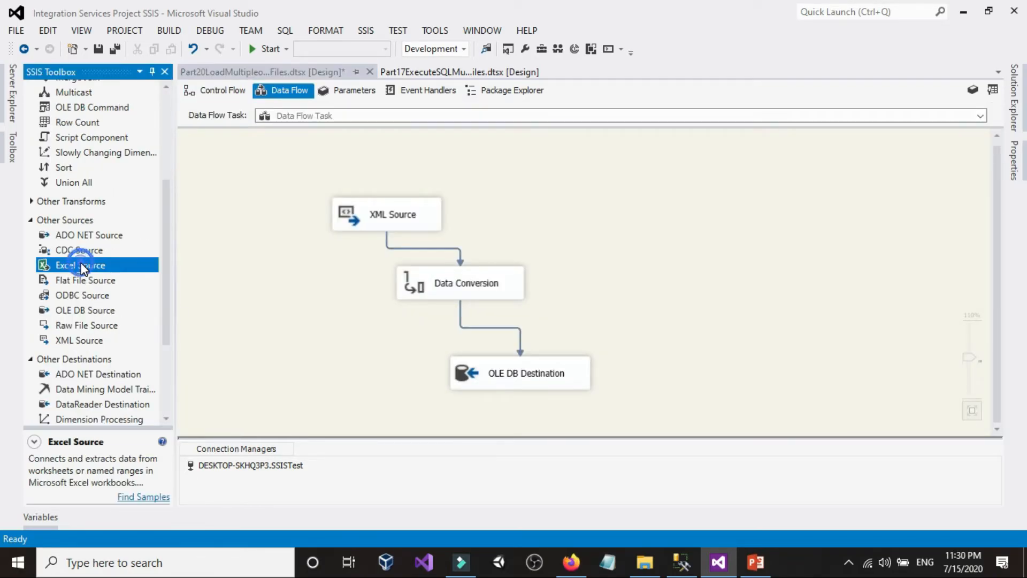
{"action": "left_click", "coordinate": [79, 280]}
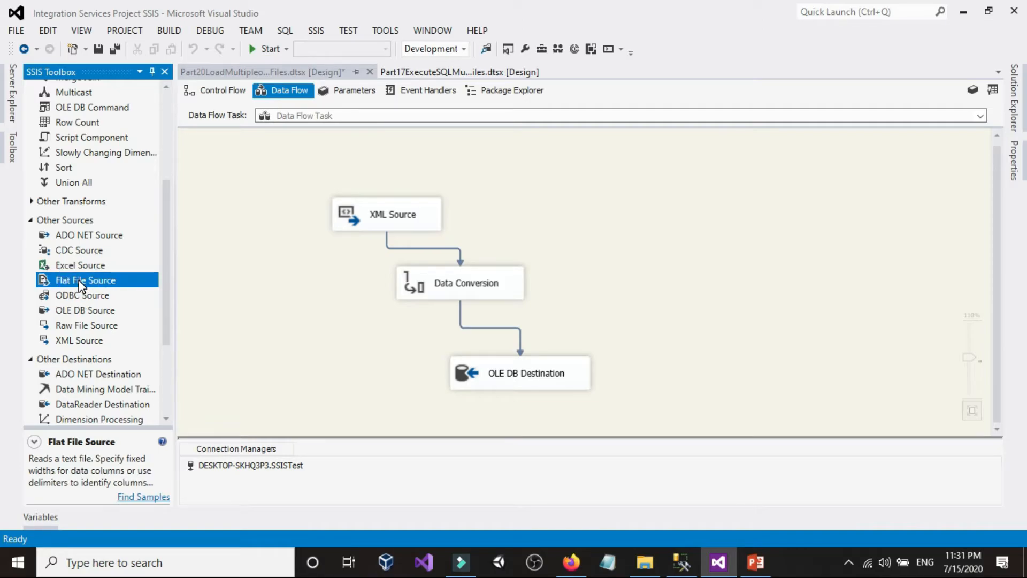
{"action": "left_click", "coordinate": [273, 322]}
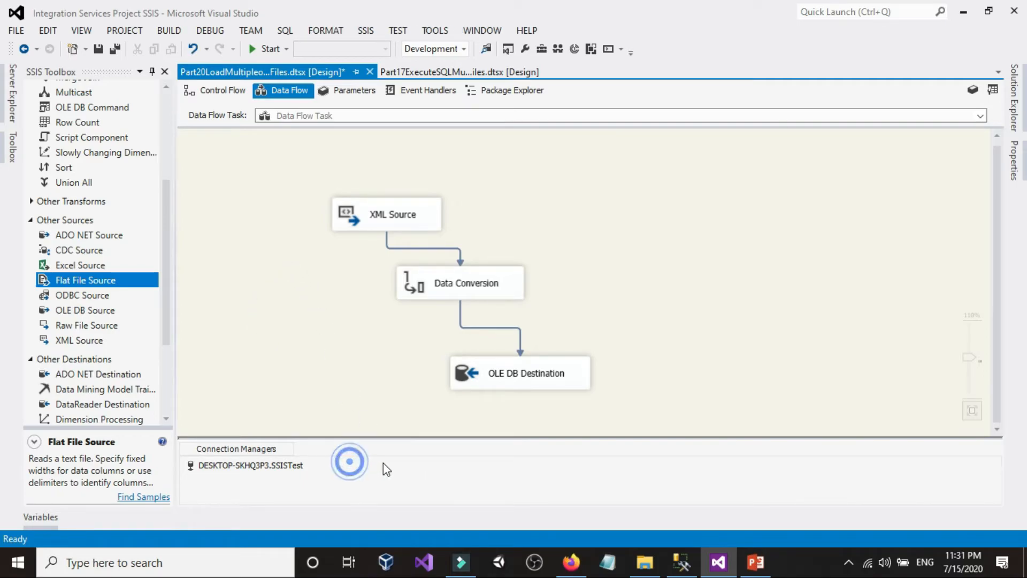
{"action": "right_click", "coordinate": [349, 463]}
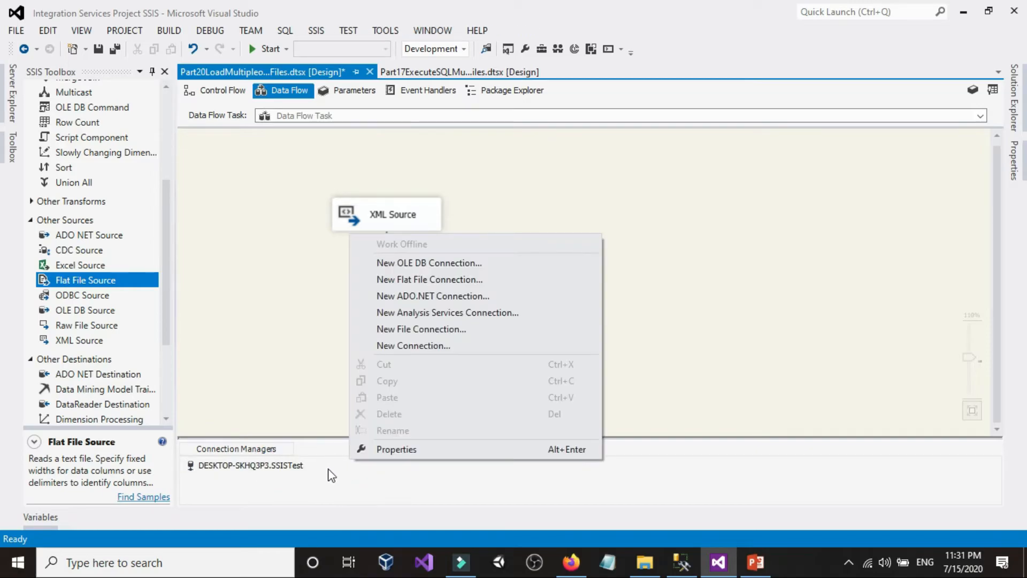
{"action": "right_click", "coordinate": [341, 464]}
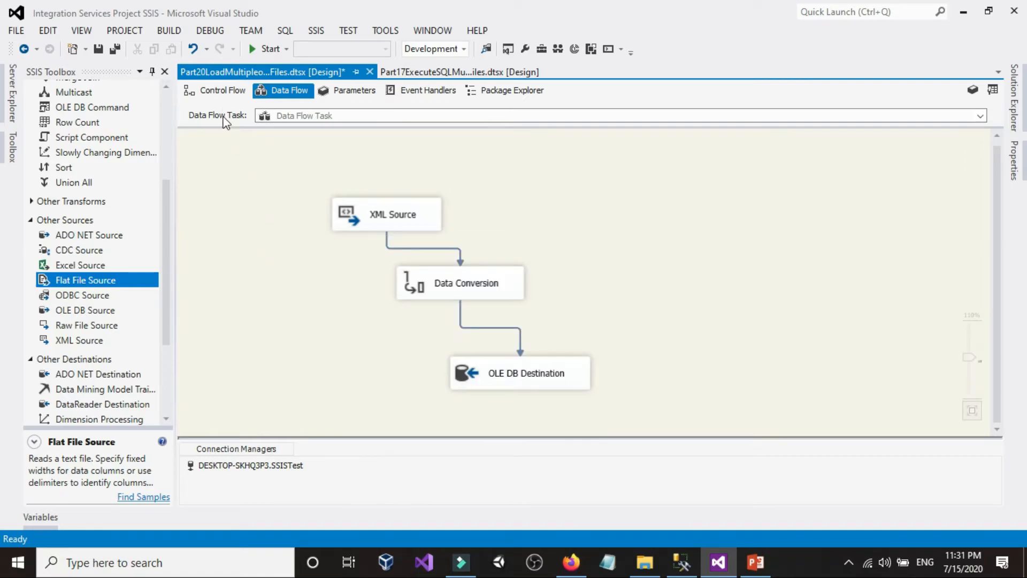
Step: Return to the control flow and set the DelayValidation property of the Data Flow Task to True
{"action": "left_click", "coordinate": [217, 93]}
{"action": "left_click", "coordinate": [368, 318]}
{"action": "left_click", "coordinate": [227, 216]}
{"action": "left_click", "coordinate": [671, 229]}
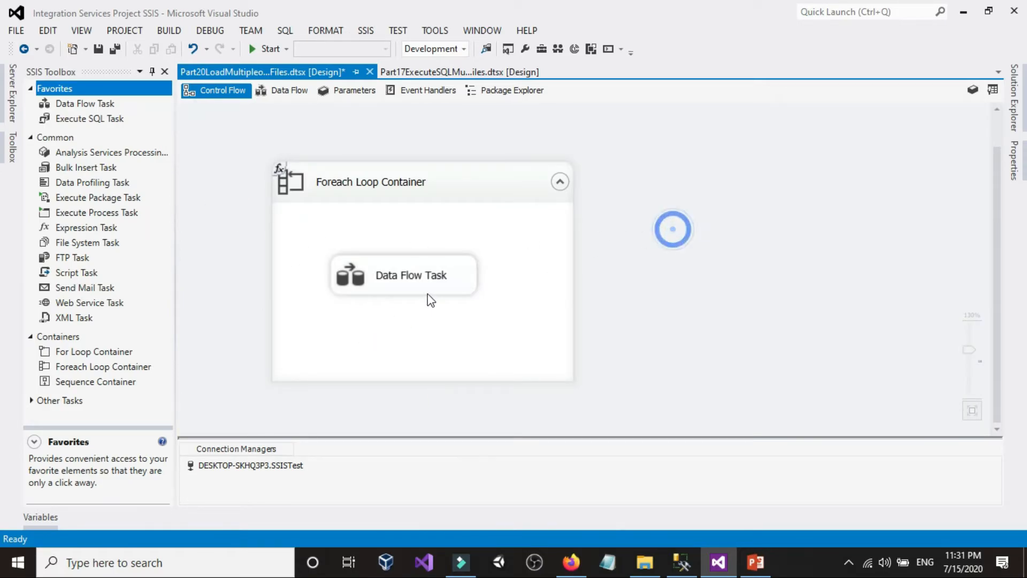
{"action": "left_click", "coordinate": [417, 274]}
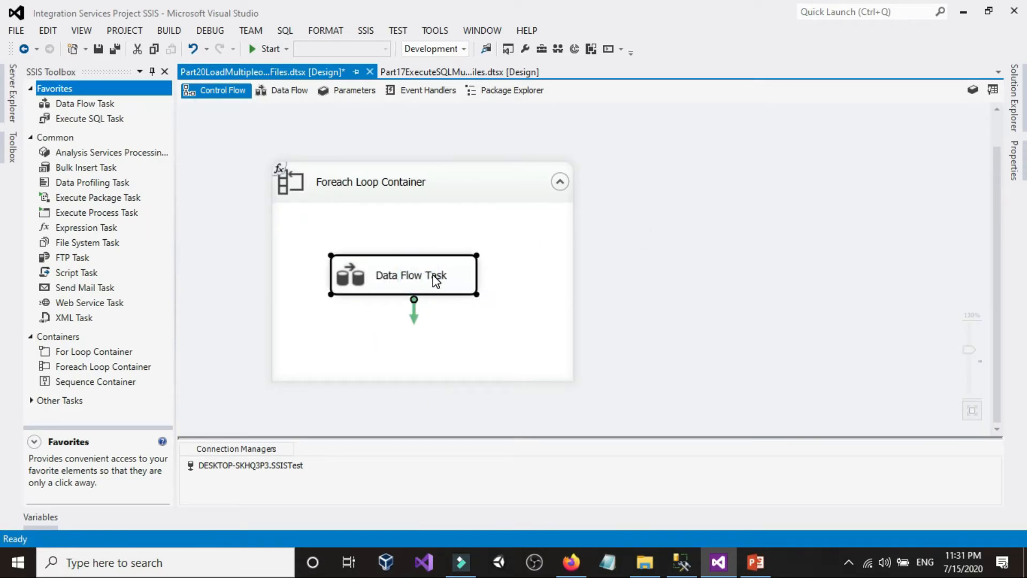
{"action": "right_click", "coordinate": [413, 280]}
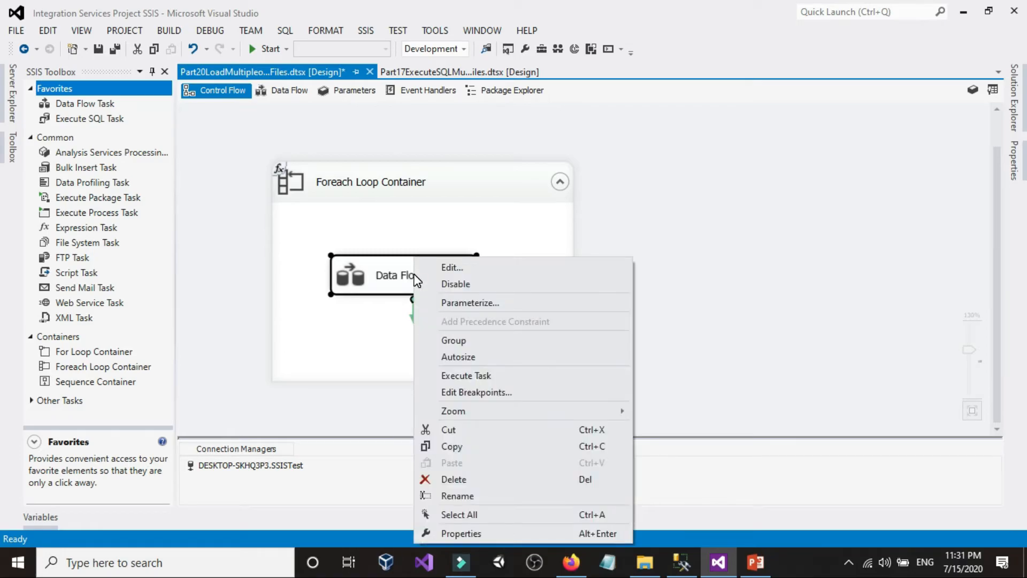
{"action": "left_click", "coordinate": [459, 532]}
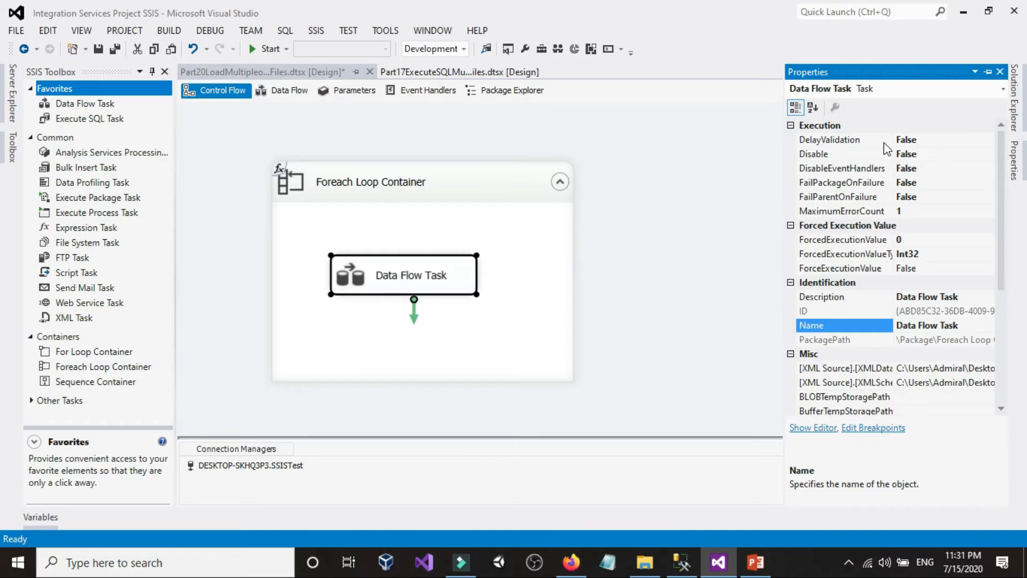
{"action": "double_click", "coordinate": [926, 143]}
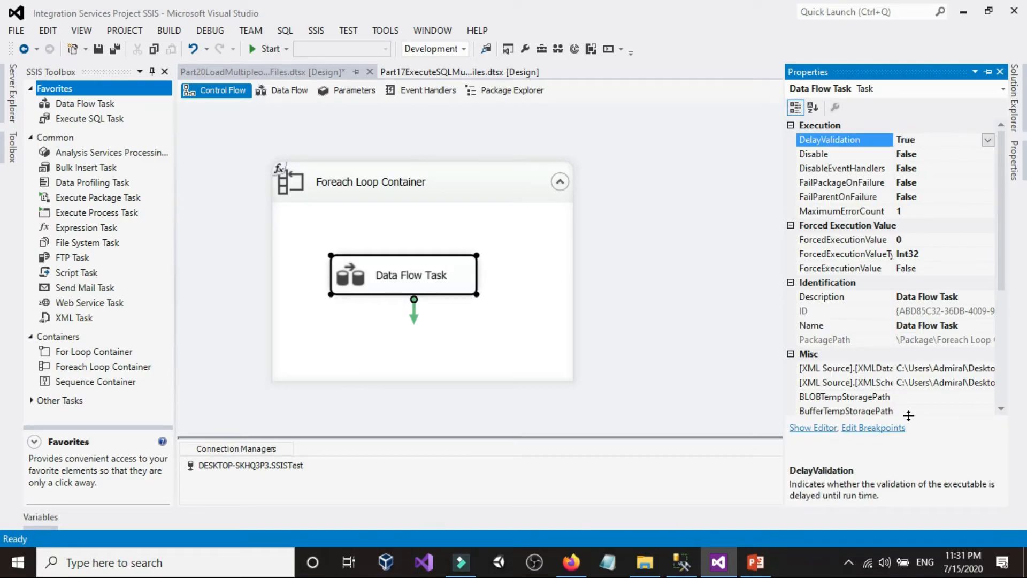
Step: Open the Data Flow Task's property expressions in a maximized editor with a wider Property column and browse the properties available for an expression
{"action": "scroll", "coordinate": [908, 417], "scroll_direction": "down", "scroll_amount": 4}
{"action": "left_click", "coordinate": [918, 310]}
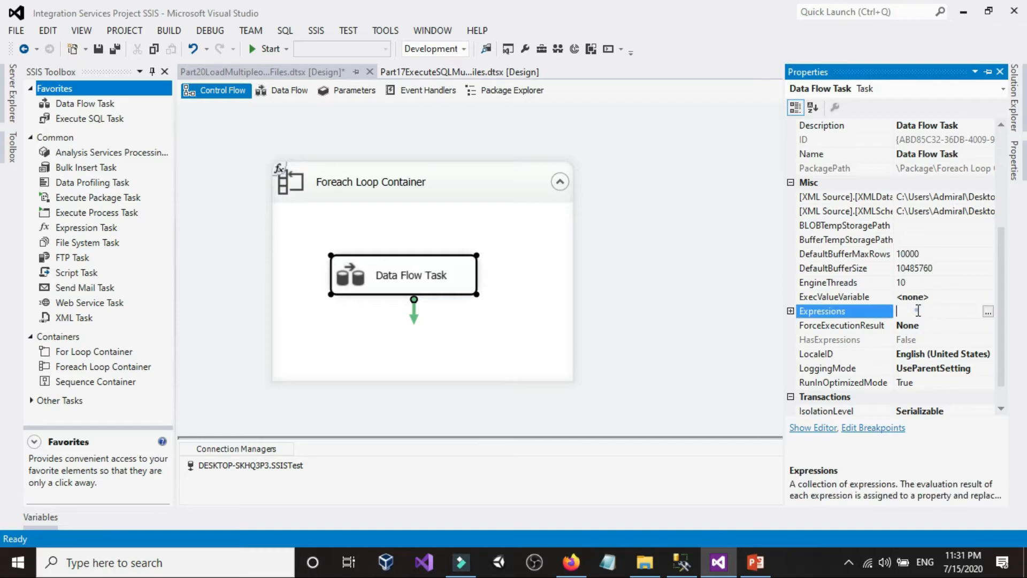
{"action": "left_click", "coordinate": [988, 312]}
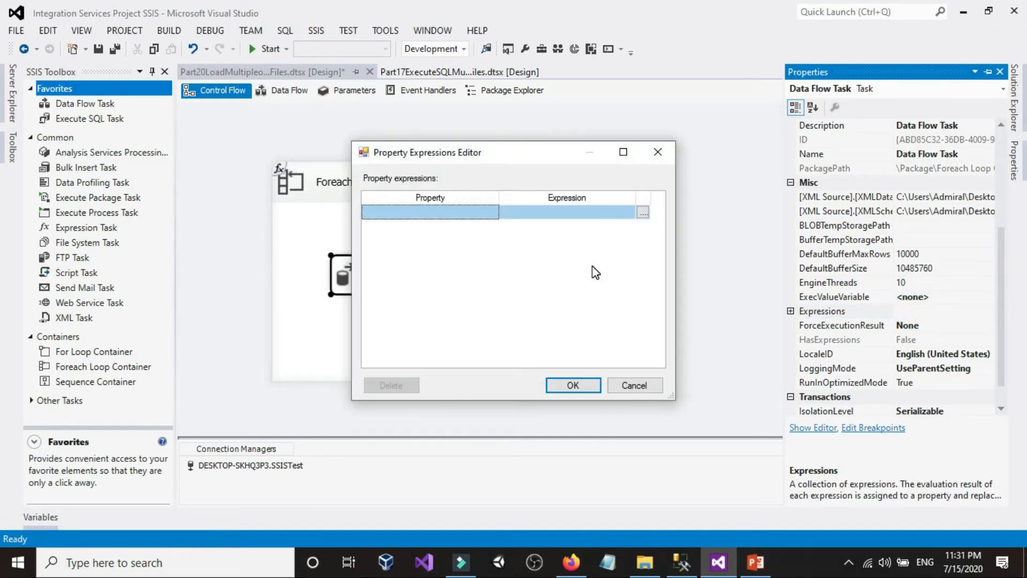
{"action": "left_click", "coordinate": [620, 149]}
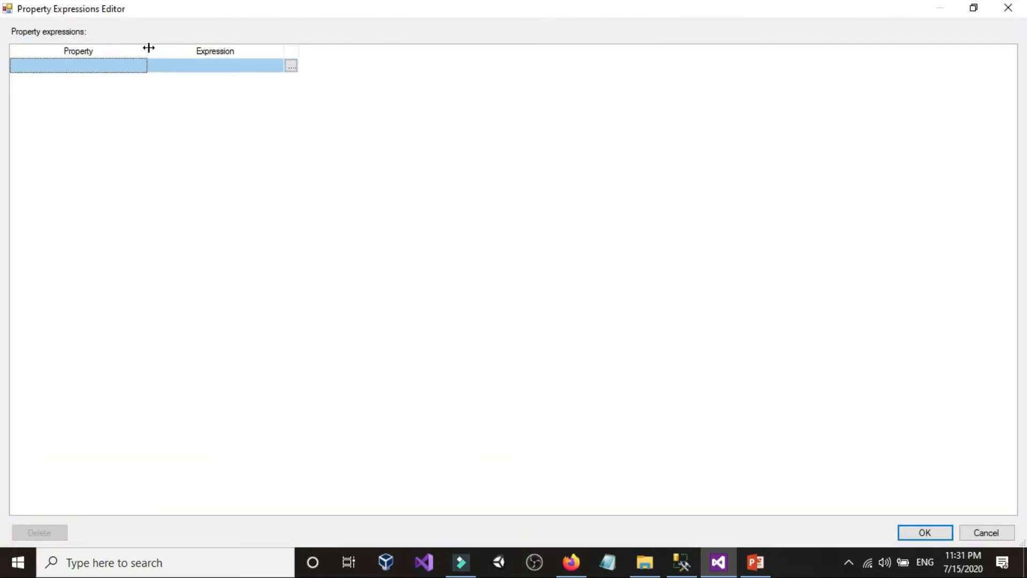
{"action": "left_click_drag", "start_coordinate": [149, 49], "coordinate": [328, 51]}
{"action": "left_click", "coordinate": [321, 66]}
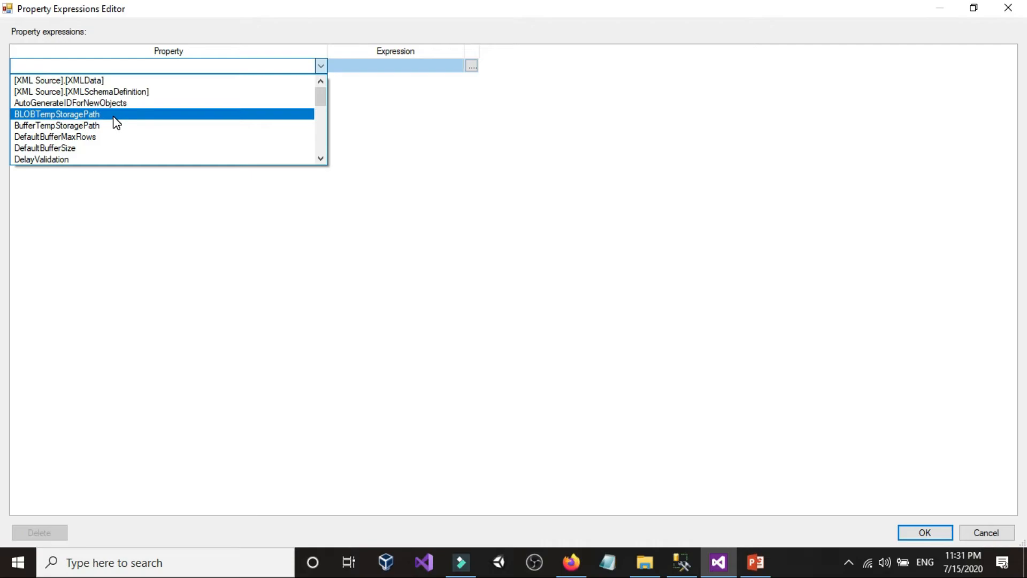
{"action": "scroll", "coordinate": [102, 133], "scroll_direction": "down", "scroll_amount": 2}
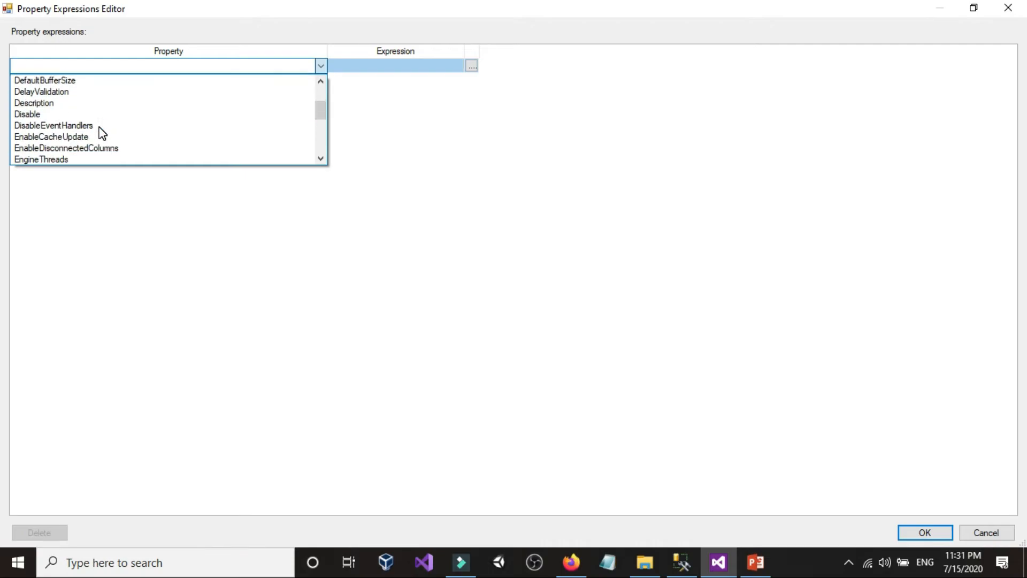
{"action": "scroll", "coordinate": [95, 147], "scroll_direction": "up", "scroll_amount": 2}
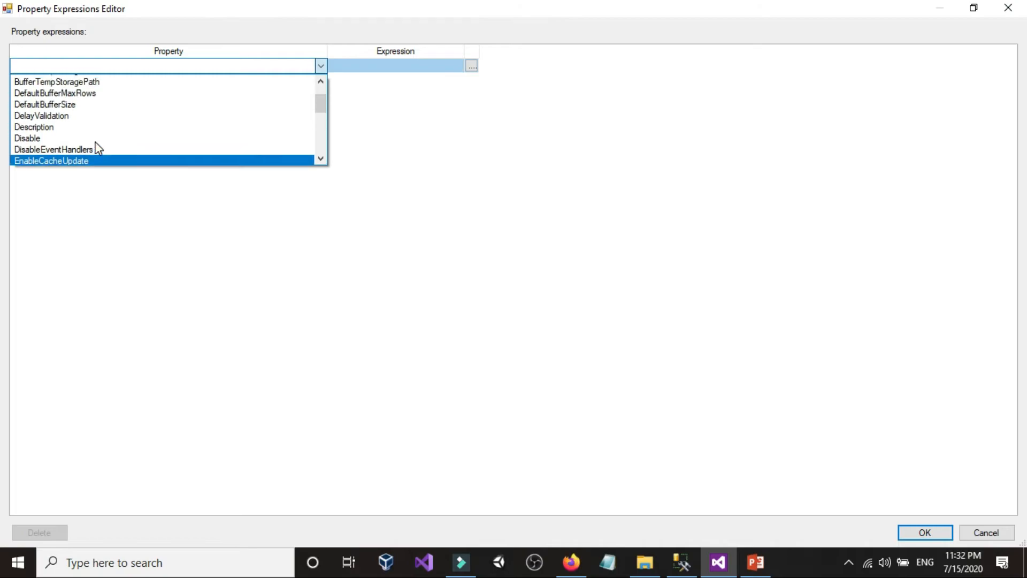
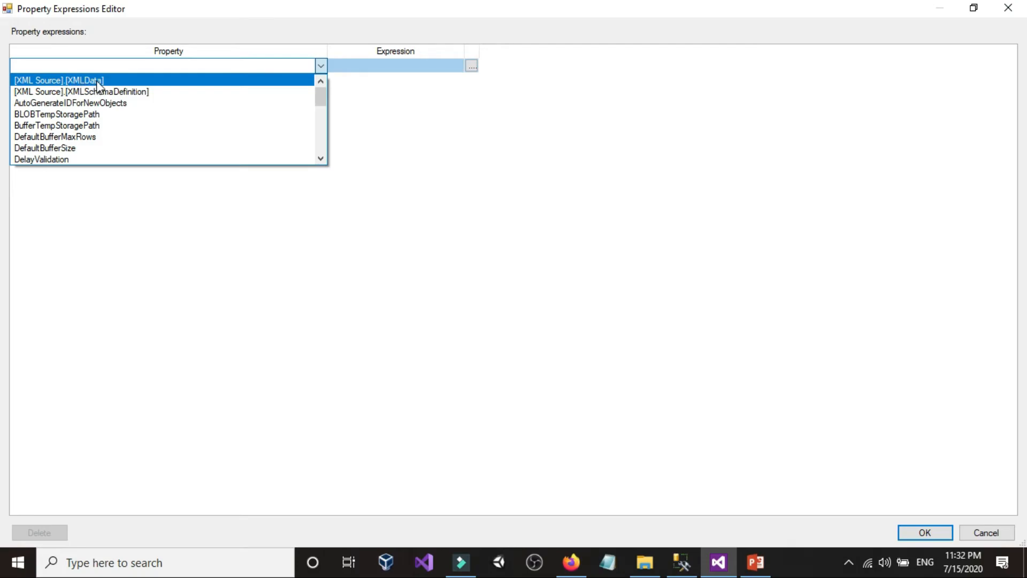
Step: Choose the [XML Source].[XMLData] property for a new property expression and open it in a maximized Expression Builder
{"action": "left_click", "coordinate": [139, 80]}
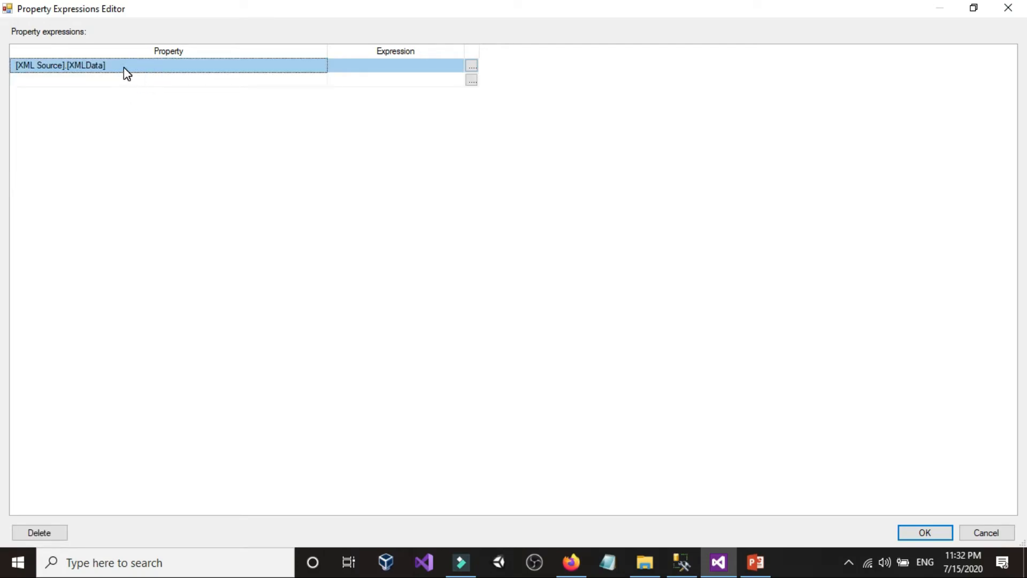
{"action": "left_click", "coordinate": [411, 67]}
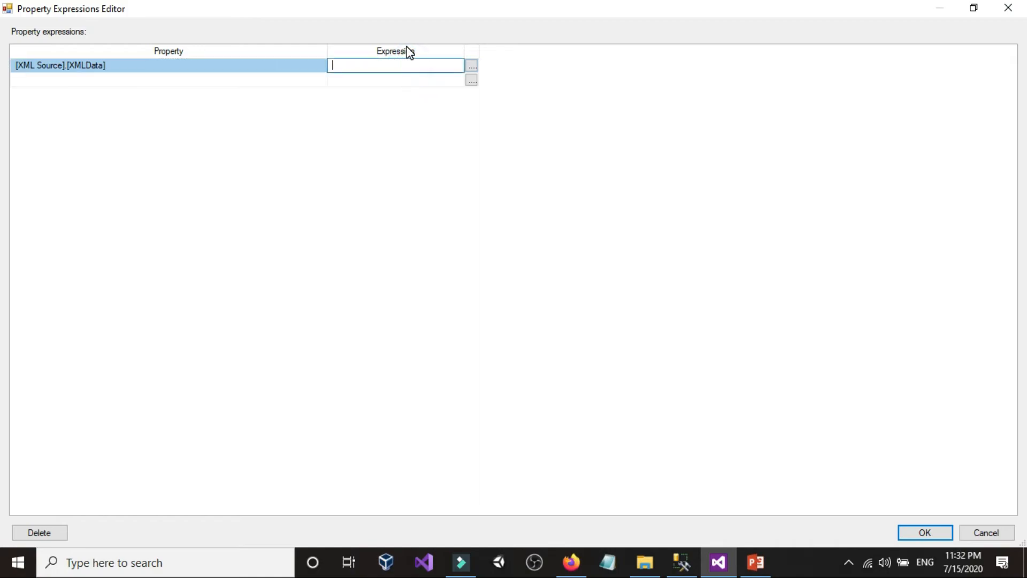
{"action": "left_click", "coordinate": [471, 66]}
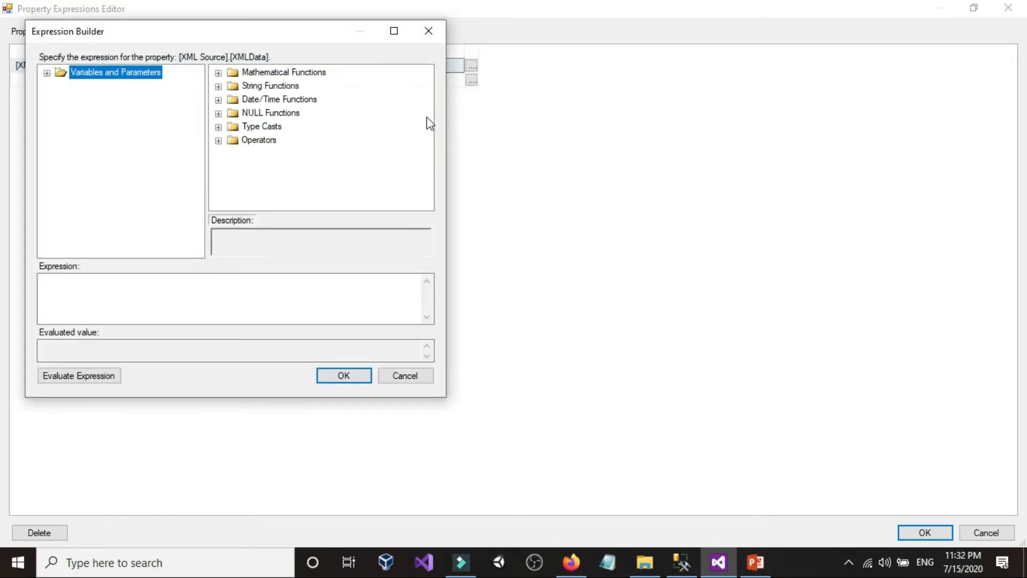
{"action": "left_click", "coordinate": [398, 32]}
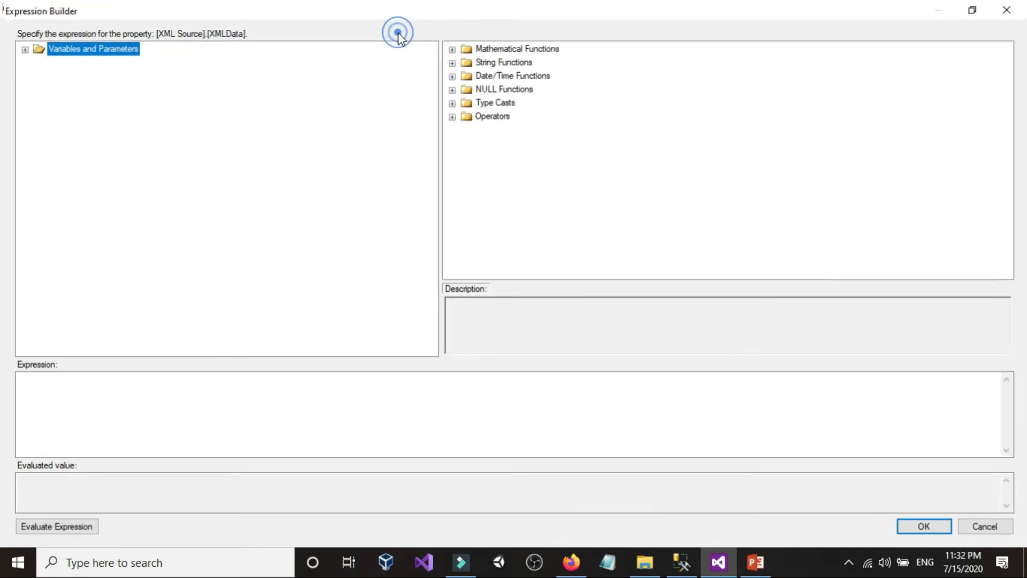
Step: Build the XMLData expression @[User::FilePath]+"\\"+ @[User::FileName] from the two user variables
{"action": "double_click", "coordinate": [56, 46]}
{"action": "left_click_drag", "start_coordinate": [84, 87], "coordinate": [176, 397]}
{"action": "left_click", "coordinate": [178, 396]}
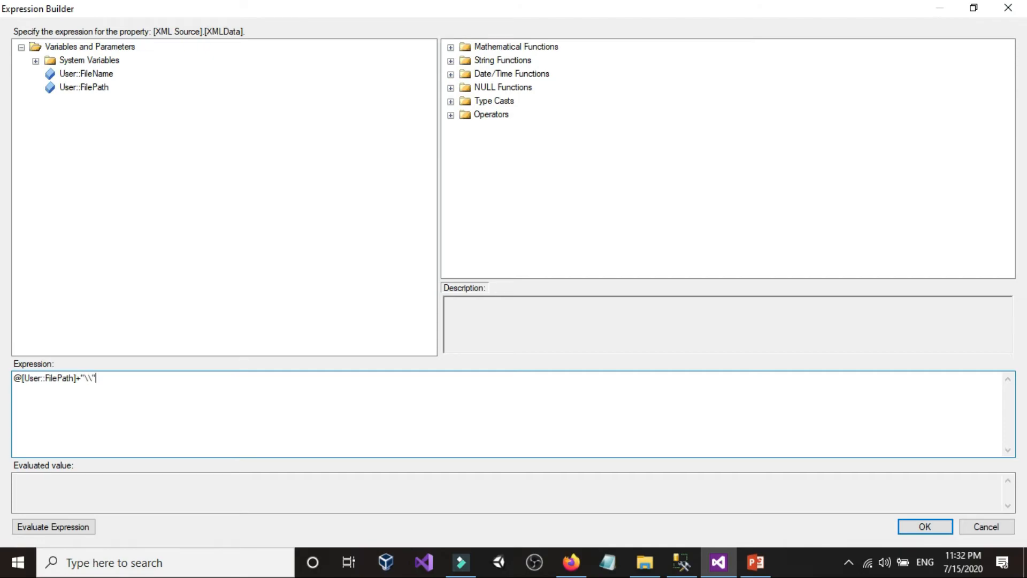
{"action": "left_click_drag", "start_coordinate": [83, 74], "coordinate": [16, 383]}
{"action": "left_click", "coordinate": [248, 381]}
{"action": "left_click", "coordinate": [57, 382]}
Step: Check the XMLFiles folder's full path and the xmlCustomersFile1.xml file name in File Explorer, and return to the Expression Builder
{"action": "left_click", "coordinate": [645, 562]}
{"action": "left_click", "coordinate": [305, 113]}
{"action": "left_click_drag", "start_coordinate": [303, 112], "coordinate": [179, 115]}
{"action": "left_click", "coordinate": [183, 115]}
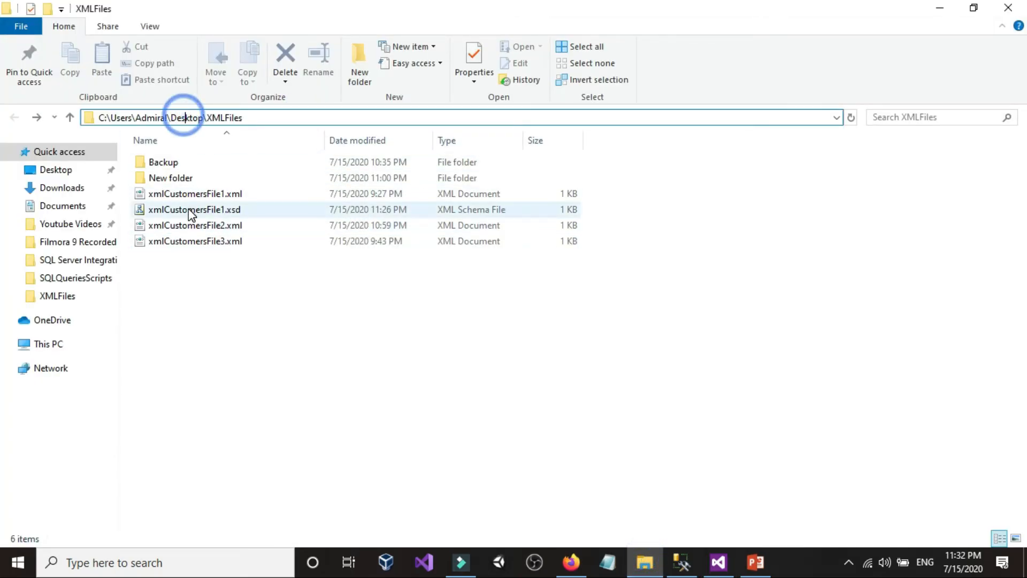
{"action": "left_click", "coordinate": [187, 198]}
{"action": "left_click", "coordinate": [197, 196]}
{"action": "left_click", "coordinate": [197, 193]}
{"action": "left_click", "coordinate": [245, 195]}
{"action": "left_click", "coordinate": [361, 363]}
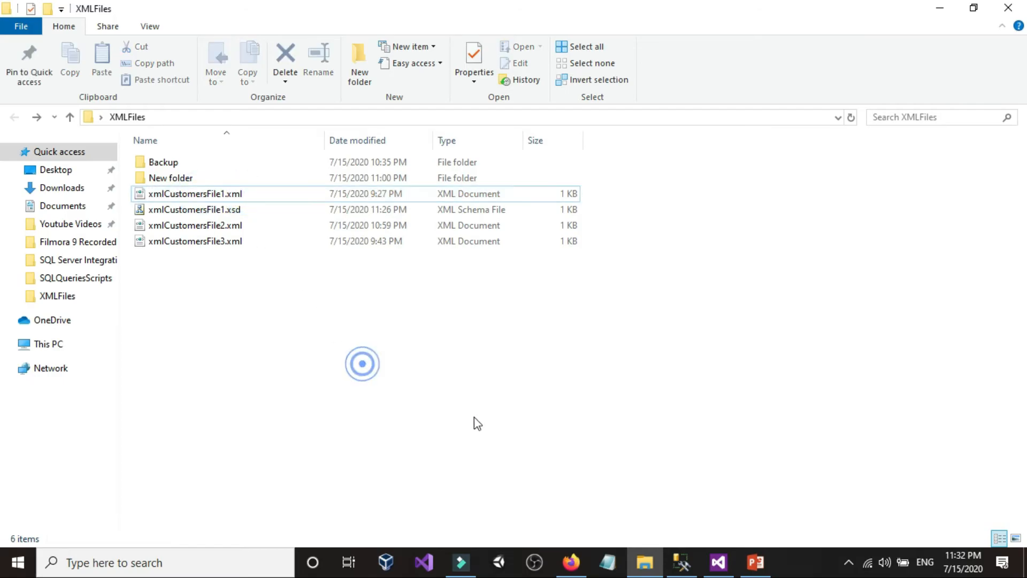
{"action": "left_click", "coordinate": [728, 570]}
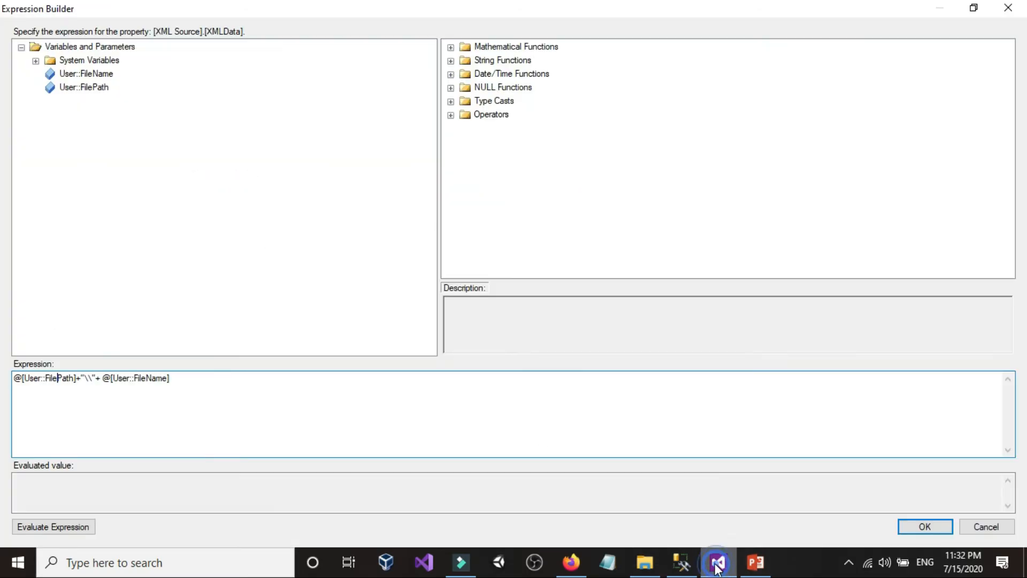
Step: Review the FilePath variable and backslash separator in the XMLData expression, and accept the expression and the property expressions
{"action": "left_click_drag", "start_coordinate": [65, 380], "coordinate": [35, 380]}
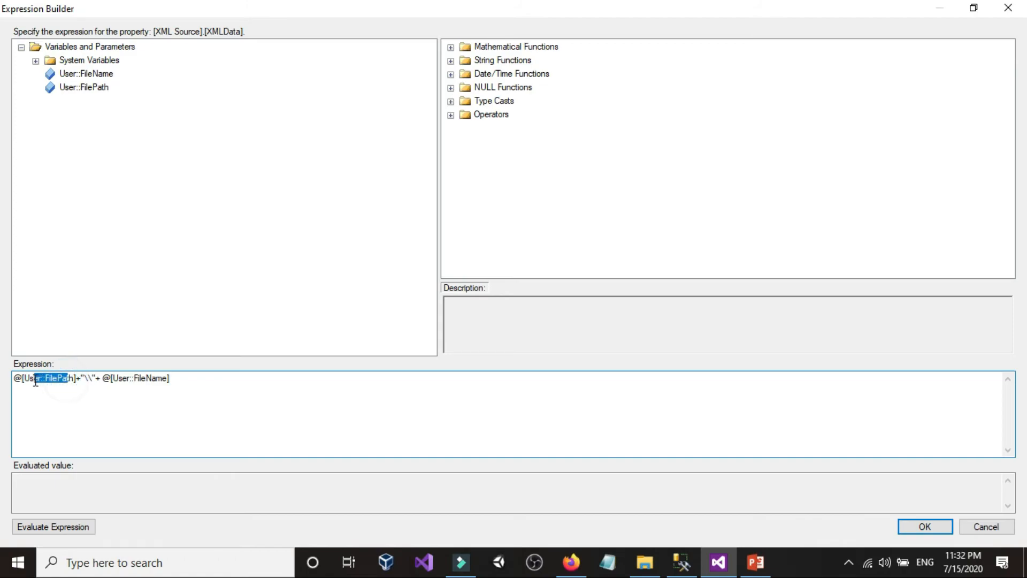
{"action": "left_click", "coordinate": [35, 380]}
{"action": "left_click", "coordinate": [210, 385]}
{"action": "left_click", "coordinate": [89, 379]}
{"action": "left_click", "coordinate": [88, 379]}
{"action": "left_click", "coordinate": [917, 523]}
{"action": "left_click", "coordinate": [917, 530]}
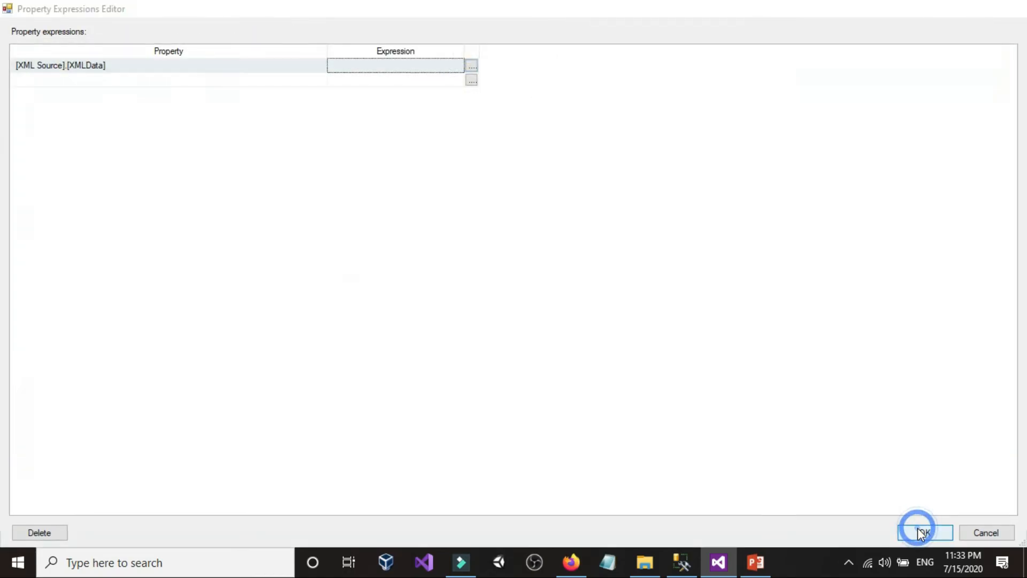
Step: Show the package variables and check the value of the FilePath variable
{"action": "left_click", "coordinate": [614, 303]}
{"action": "right_click", "coordinate": [624, 211]}
{"action": "left_click", "coordinate": [642, 236]}
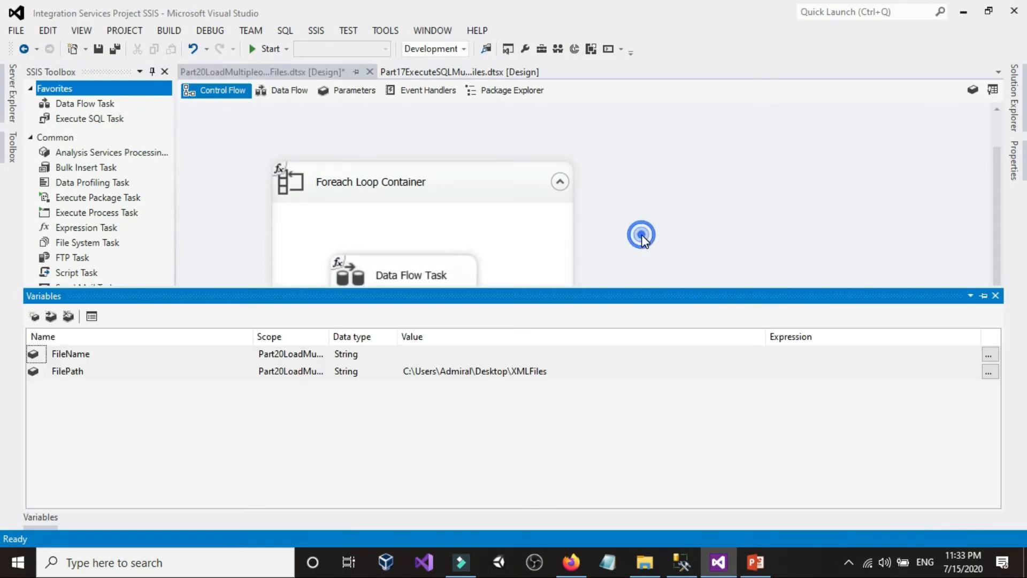
{"action": "left_click", "coordinate": [572, 370]}
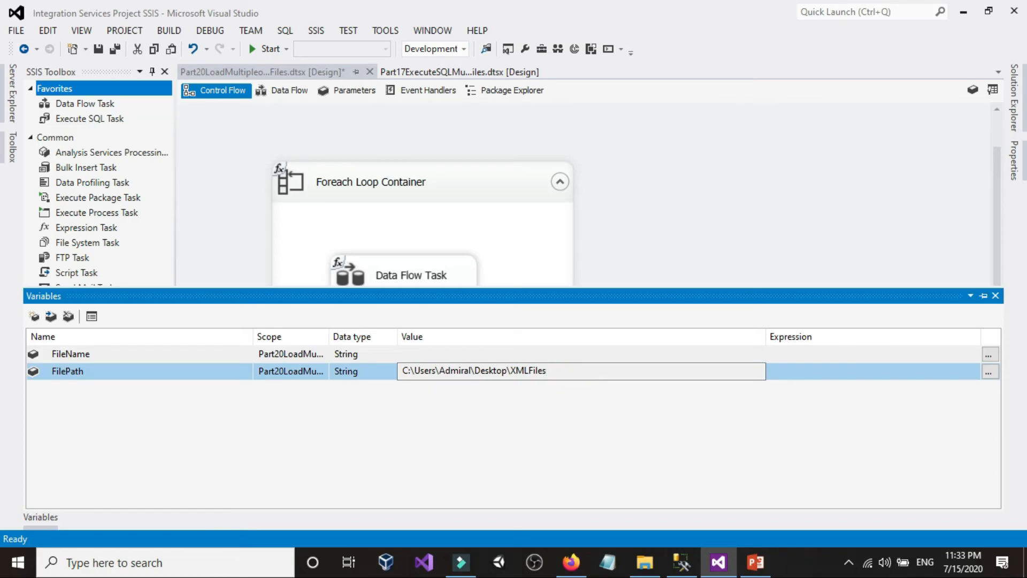
{"action": "left_click", "coordinate": [665, 179]}
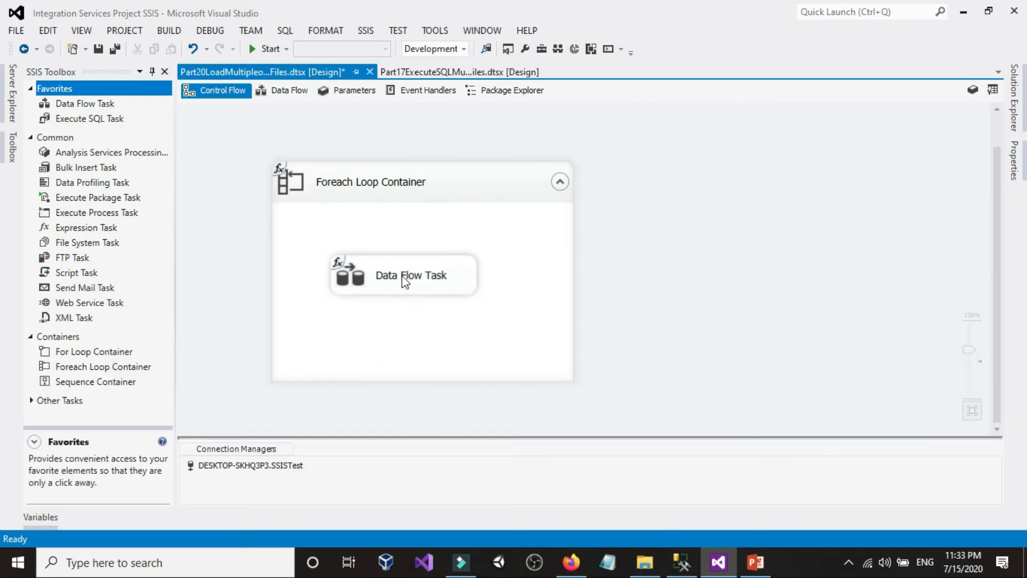
Step: Reopen the Data Flow Task's property expressions and widen the editor and its Expression column to read the full expression
{"action": "right_click", "coordinate": [402, 278]}
{"action": "left_click", "coordinate": [462, 532]}
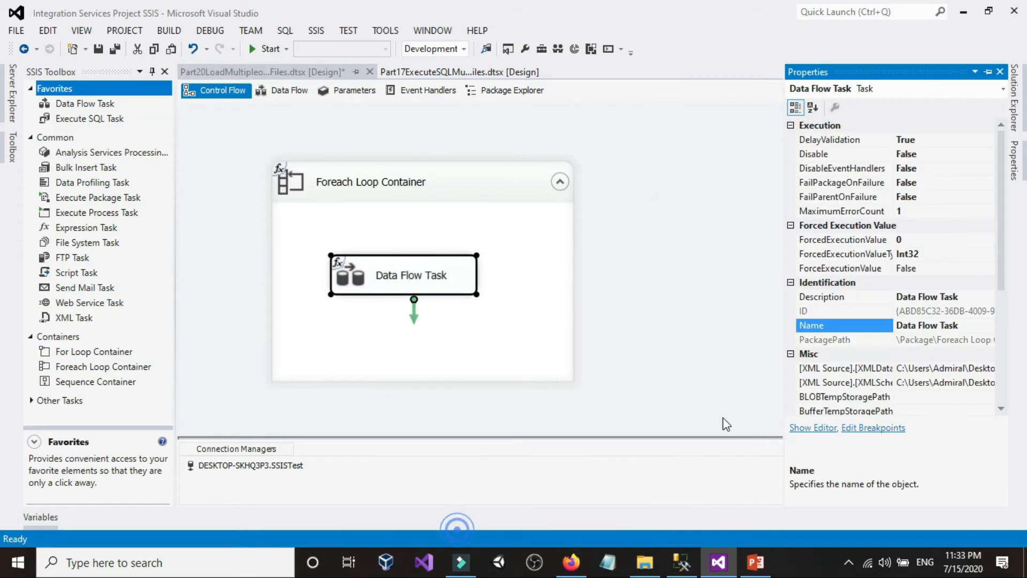
{"action": "scroll", "coordinate": [958, 293], "scroll_direction": "down", "scroll_amount": 5}
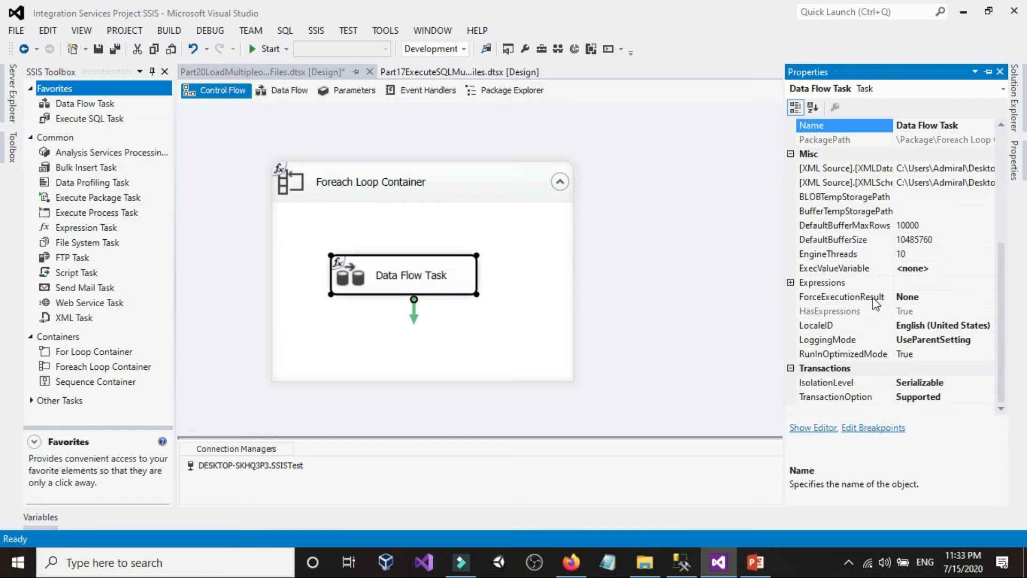
{"action": "left_click", "coordinate": [933, 283]}
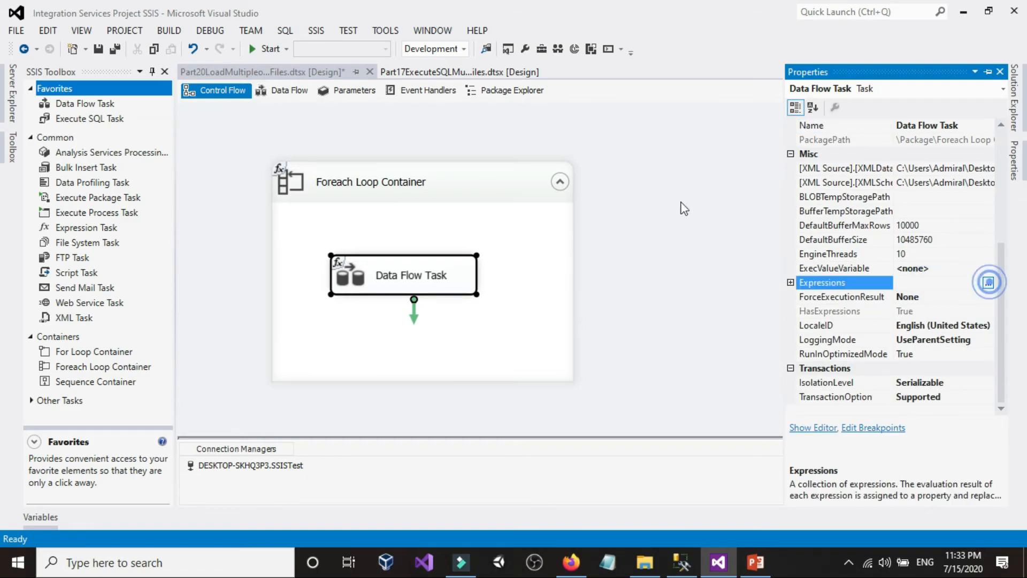
{"action": "left_click", "coordinate": [988, 282]}
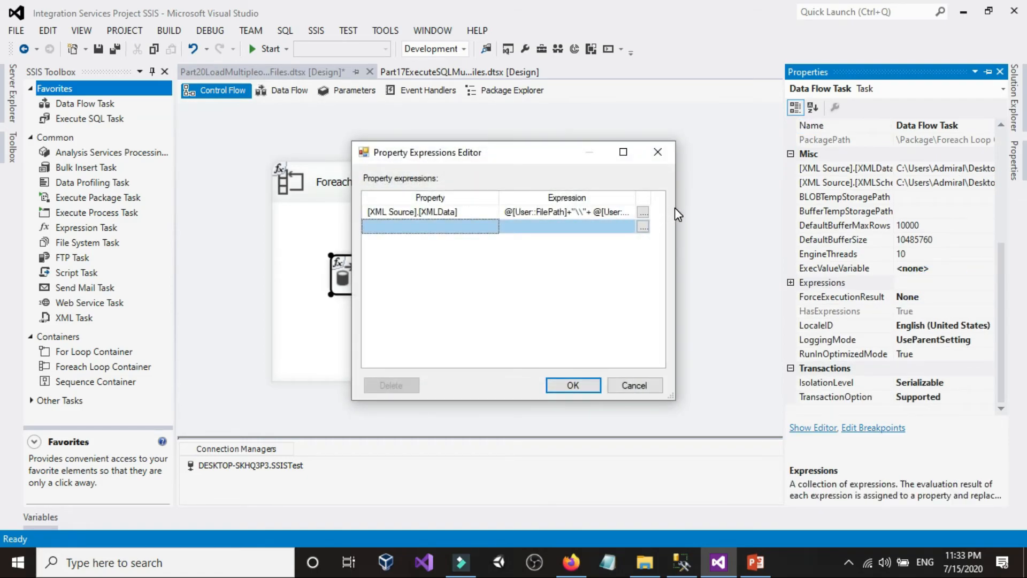
{"action": "left_click_drag", "start_coordinate": [676, 209], "coordinate": [846, 209]}
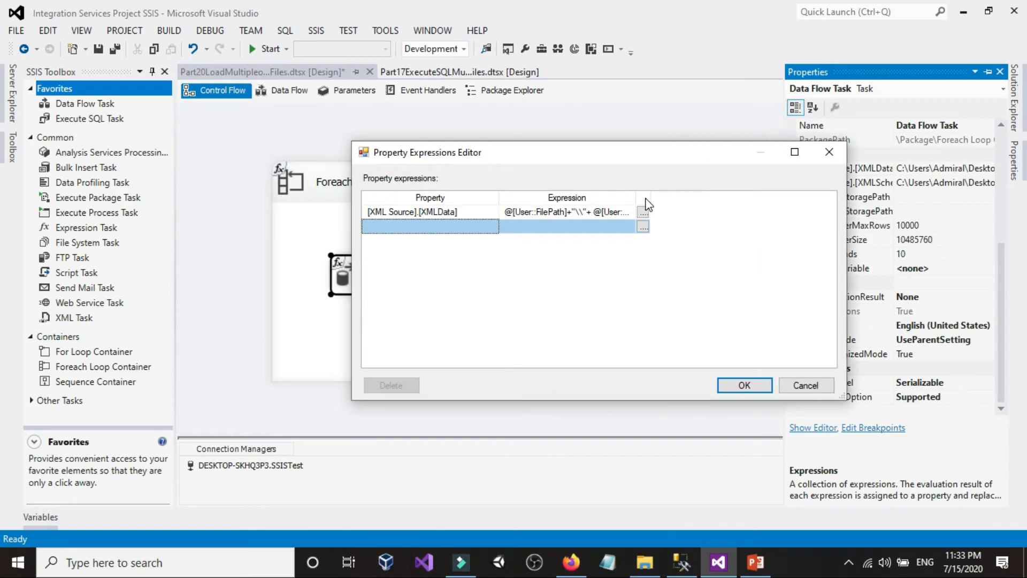
{"action": "left_click_drag", "start_coordinate": [639, 198], "coordinate": [731, 201]}
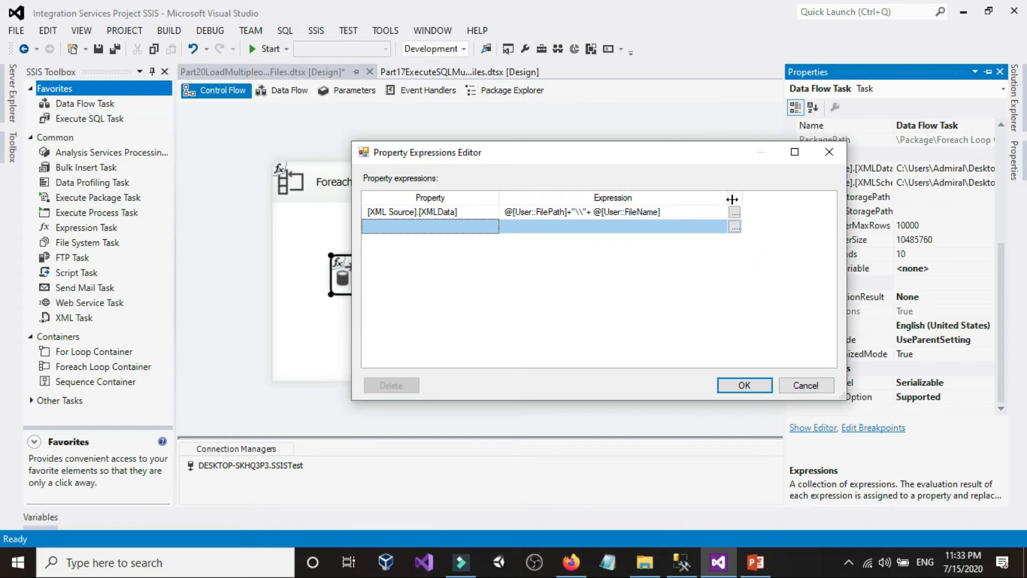
Step: Review the XMLData expression in the Expression Builder and close the property expressions with it unchanged
{"action": "left_click", "coordinate": [736, 213]}
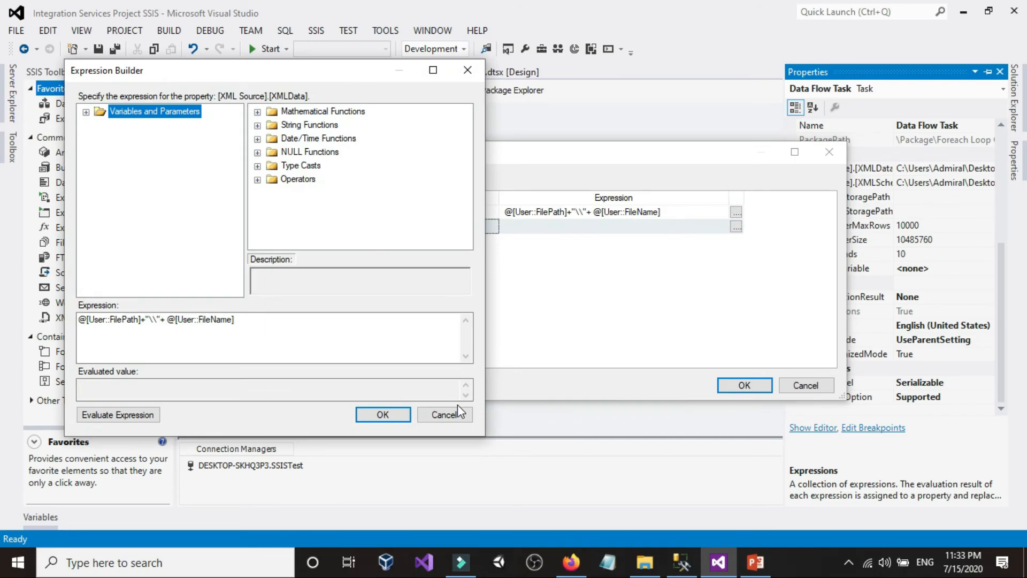
{"action": "left_click", "coordinate": [450, 412]}
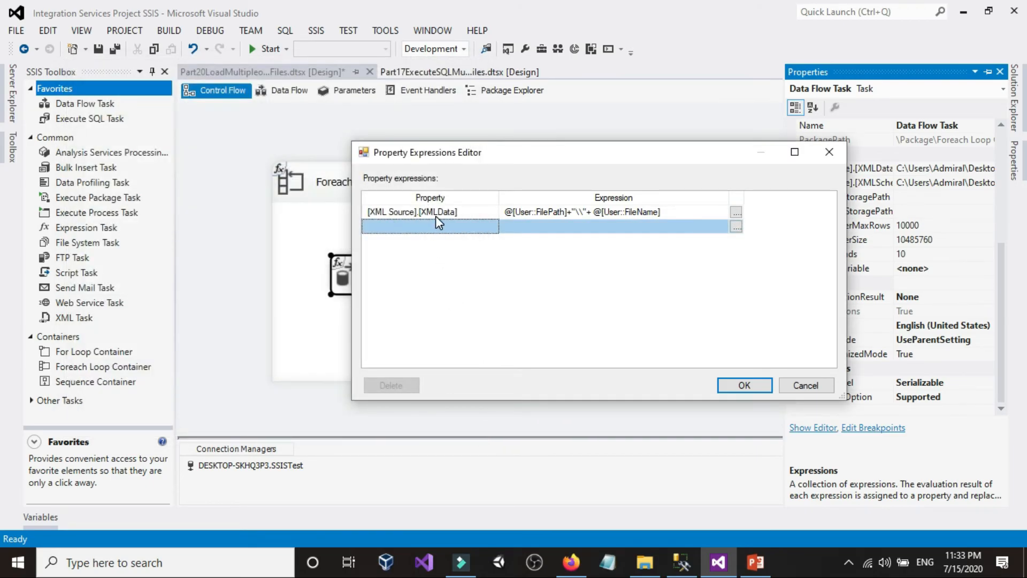
{"action": "left_click", "coordinate": [737, 212]}
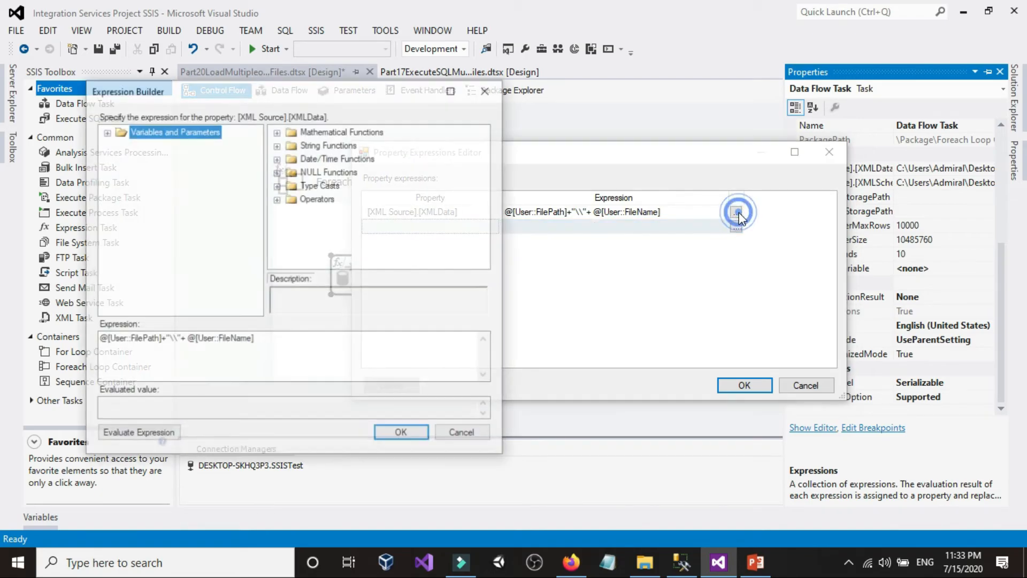
{"action": "left_click", "coordinate": [300, 332]}
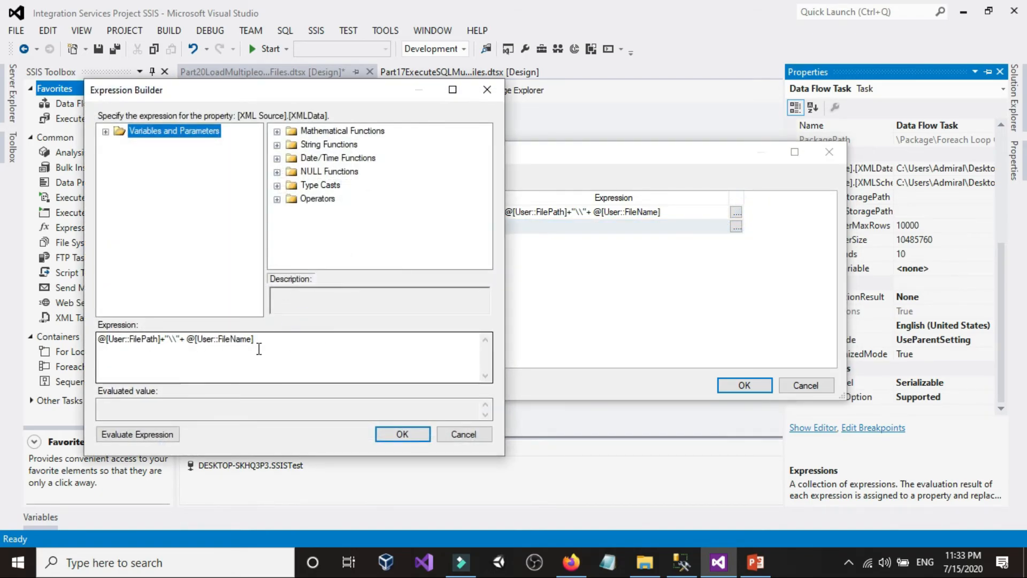
{"action": "left_click", "coordinate": [399, 440]}
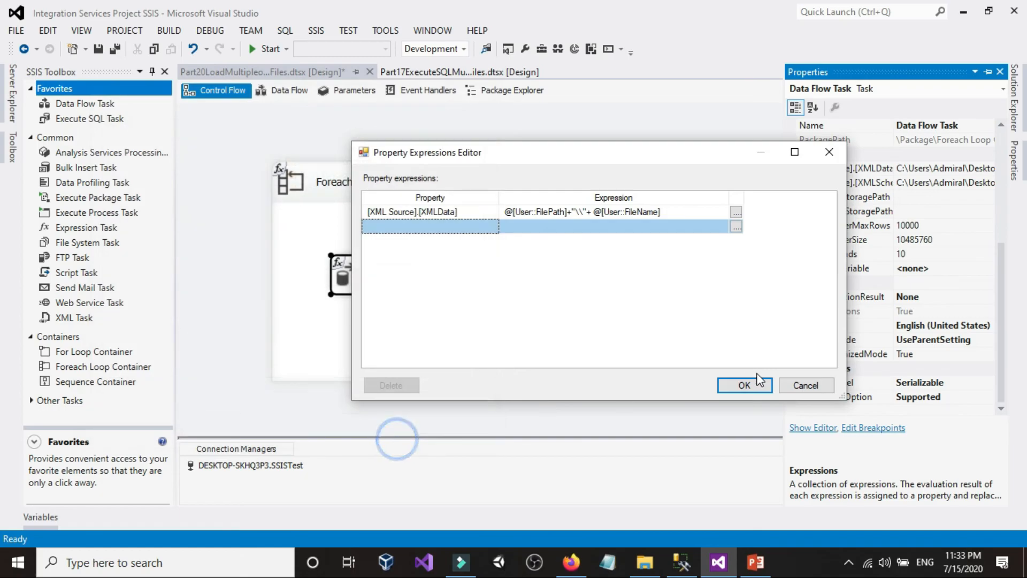
{"action": "left_click", "coordinate": [745, 385]}
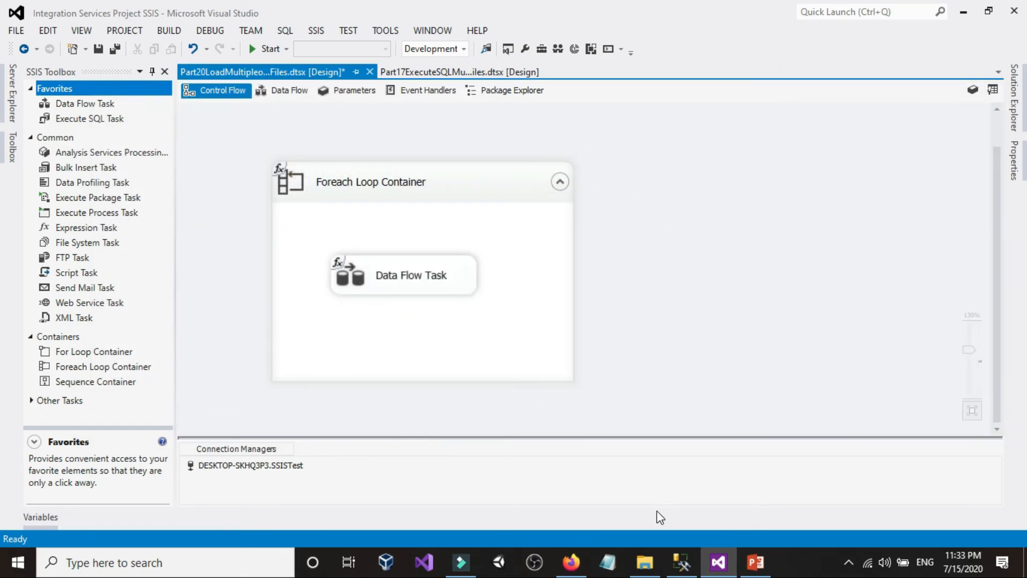
{"action": "left_click", "coordinate": [680, 562]}
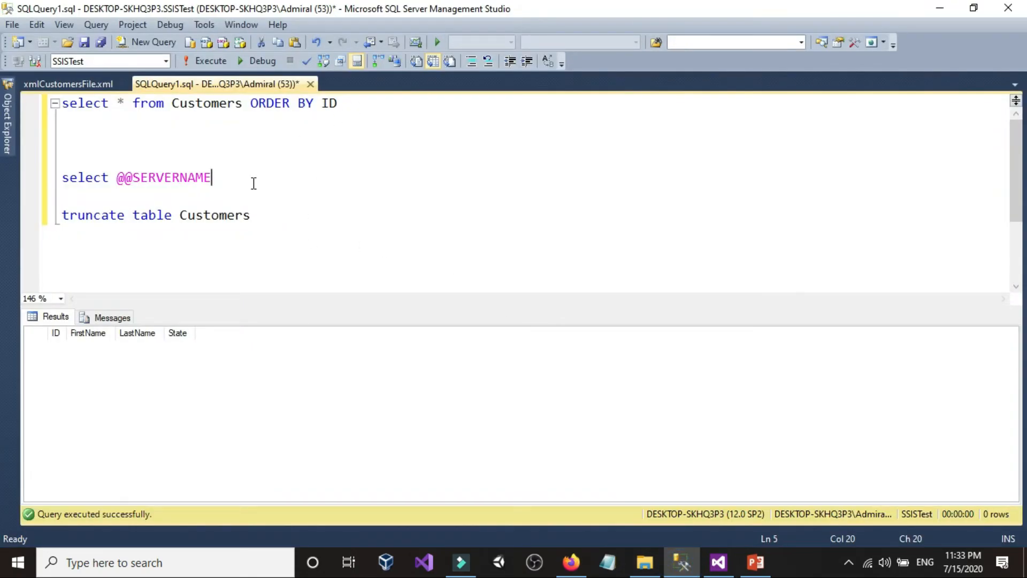
{"action": "left_click", "coordinate": [238, 193]}
{"action": "key", "text": "shift+Up"}
{"action": "key", "text": "BackSpace"}
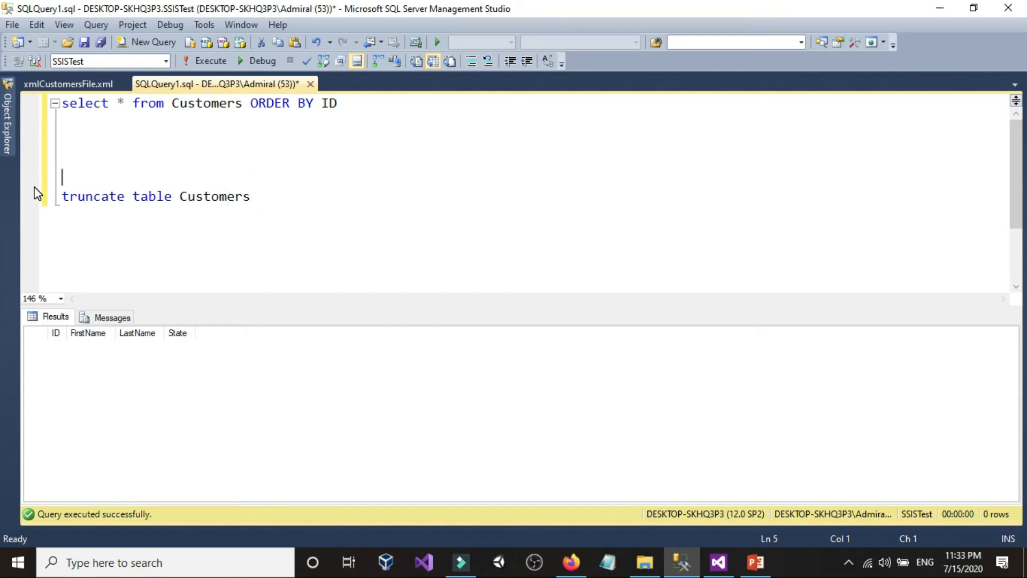
{"action": "key", "text": "BackSpace"}
Step: Run only the select * from Customers ORDER BY ID statement to check the table before loading
{"action": "left_click_drag", "start_coordinate": [443, 101], "coordinate": [61, 103]}
{"action": "left_click", "coordinate": [208, 61]}
{"action": "left_click", "coordinate": [89, 371]}
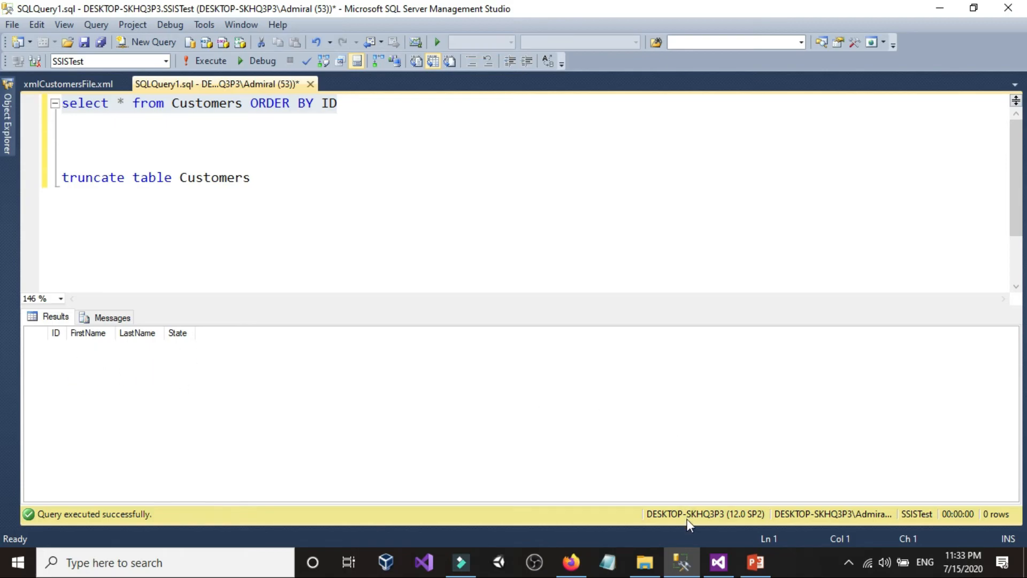
Step: Switch to Visual Studio, run the Part20 package that loads the XML files, and stop debugging once it completes
{"action": "left_click", "coordinate": [719, 561]}
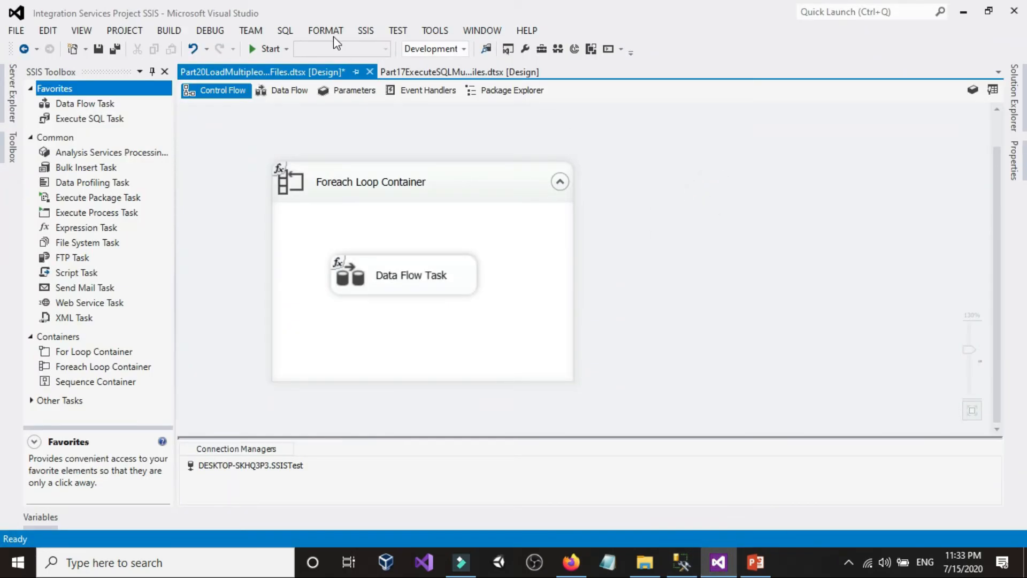
{"action": "left_click", "coordinate": [266, 48]}
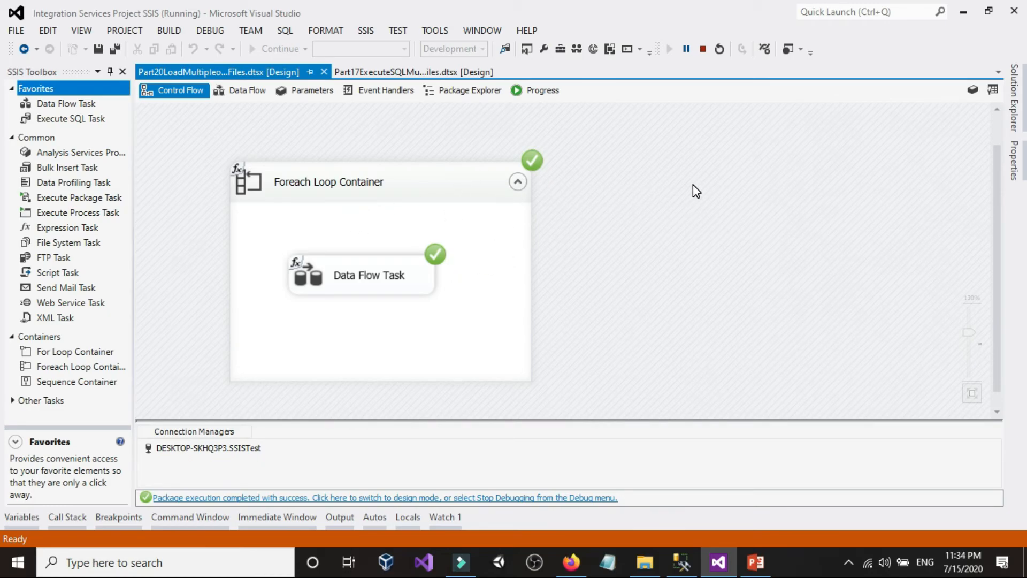
{"action": "left_click", "coordinate": [702, 49]}
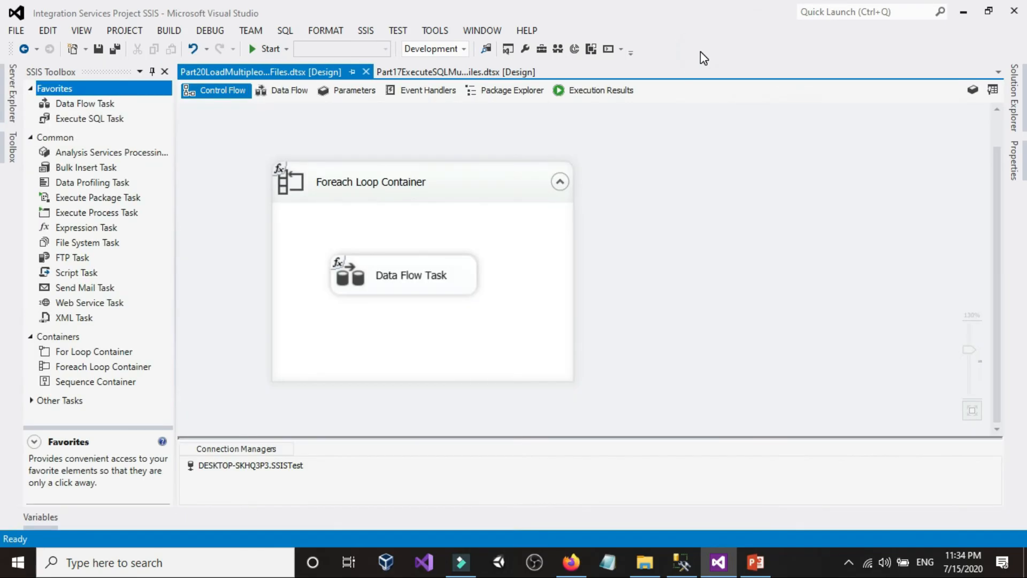
Step: Run the Customers select statement again in SQL Server Management Studio and look through the loaded rows
{"action": "left_click", "coordinate": [682, 562]}
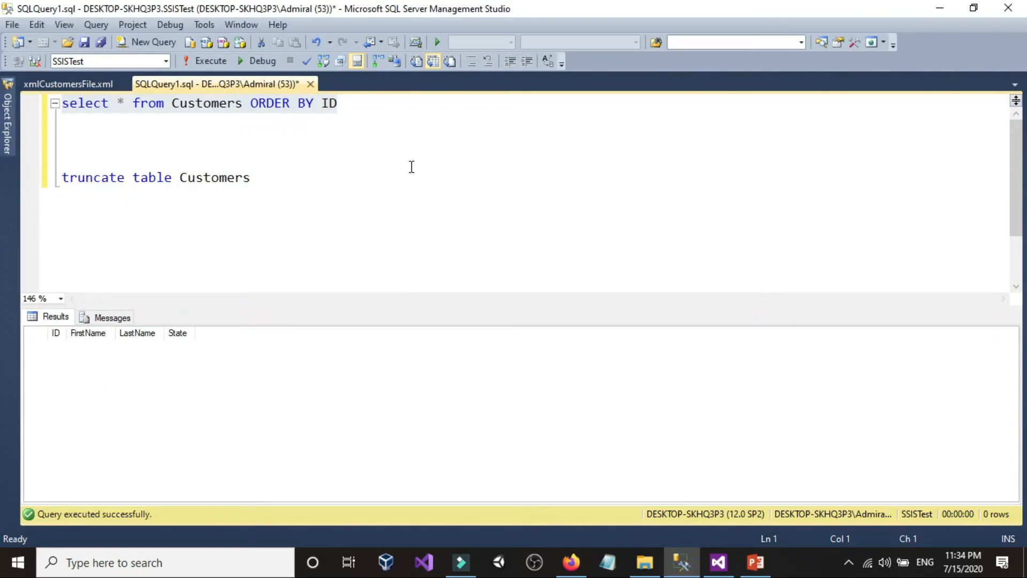
{"action": "left_click", "coordinate": [391, 112]}
{"action": "left_click_drag", "start_coordinate": [392, 106], "coordinate": [54, 106]}
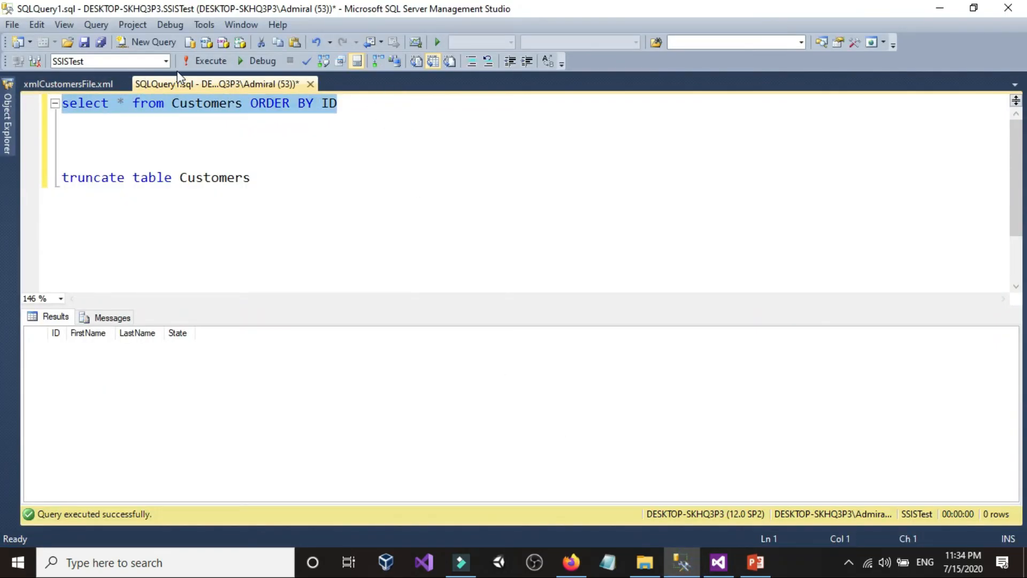
{"action": "left_click", "coordinate": [191, 61]}
{"action": "left_click", "coordinate": [129, 381]}
{"action": "scroll", "coordinate": [128, 377], "scroll_direction": "down", "scroll_amount": 3}
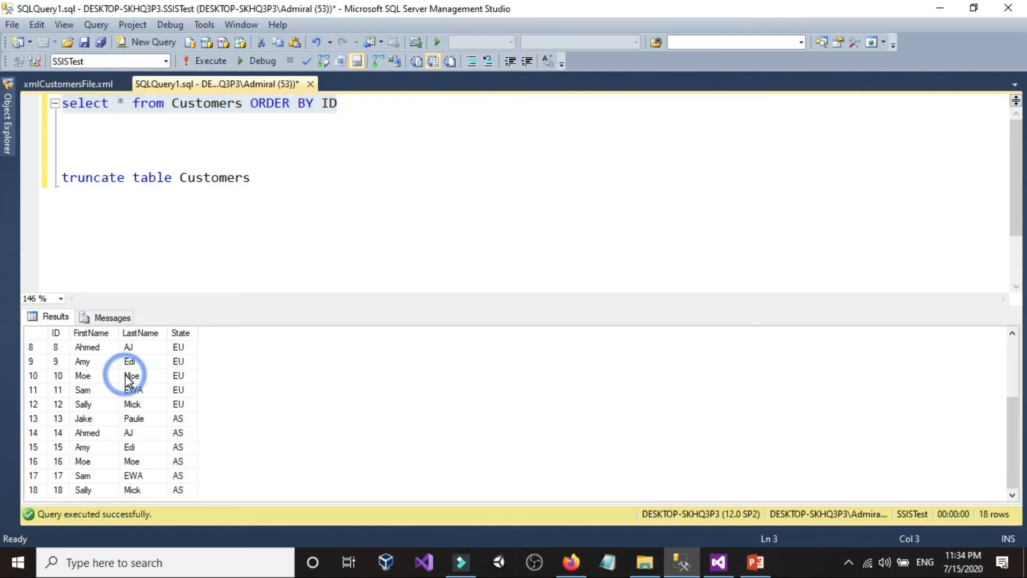
{"action": "scroll", "coordinate": [161, 363], "scroll_direction": "up", "scroll_amount": 3}
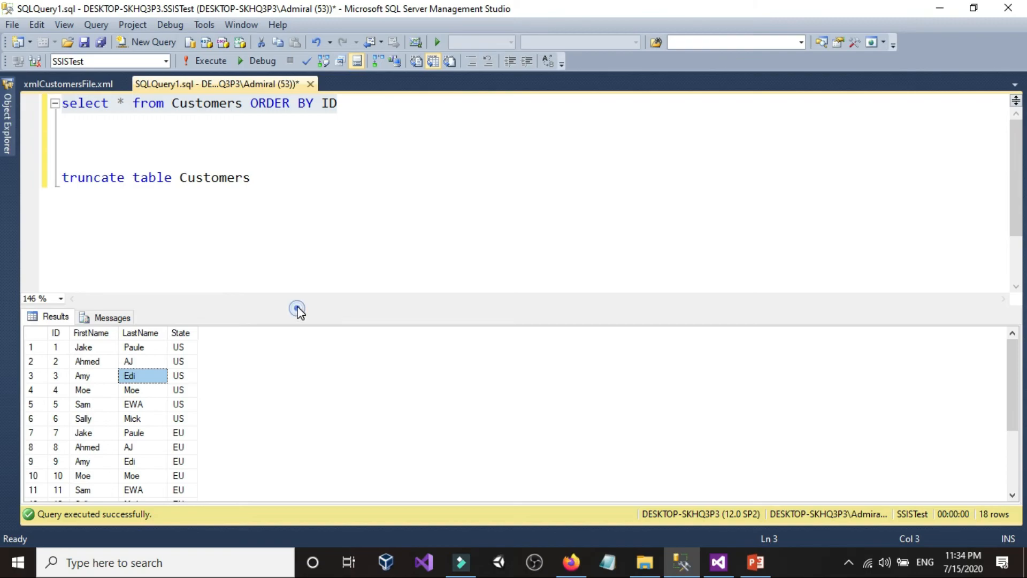
Step: Enlarge the query results area and examine the ID, FirstName and State values of all loaded Customers rows
{"action": "left_click_drag", "start_coordinate": [301, 289], "coordinate": [307, 209]}
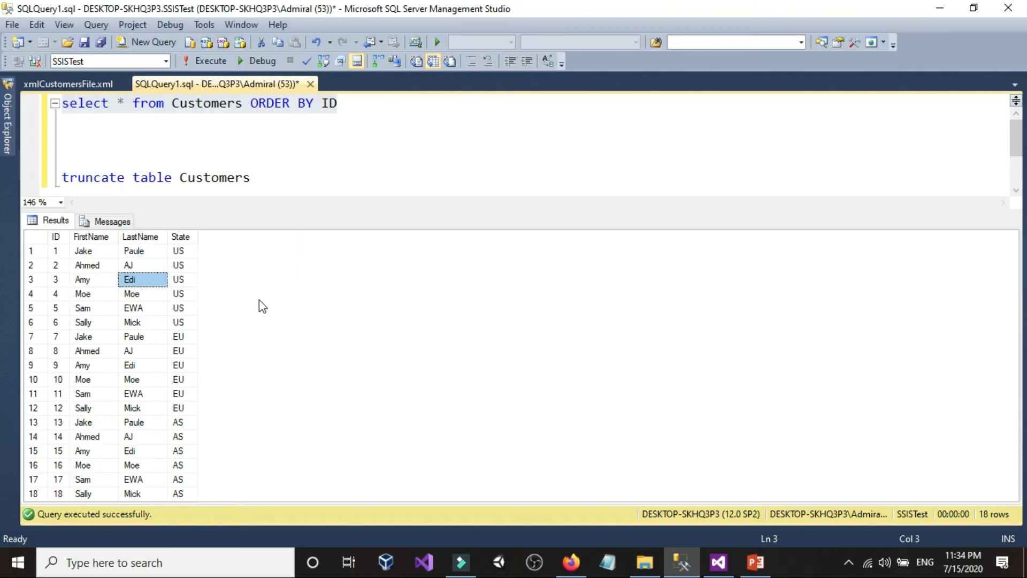
{"action": "left_click_drag", "start_coordinate": [55, 251], "coordinate": [60, 486]}
{"action": "left_click_drag", "start_coordinate": [193, 252], "coordinate": [181, 478]}
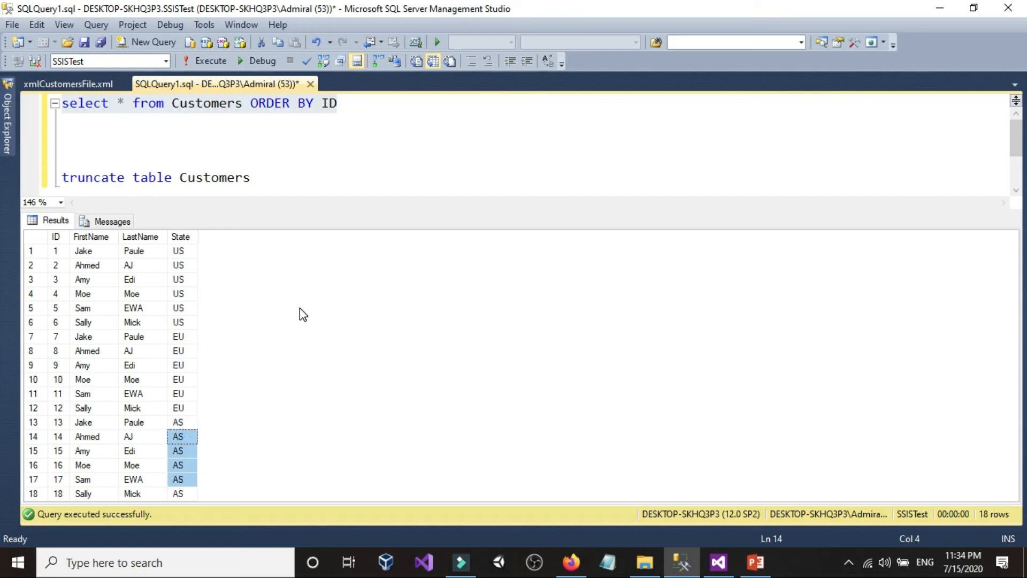
{"action": "left_click", "coordinate": [84, 293]}
{"action": "left_click_drag", "start_coordinate": [55, 251], "coordinate": [85, 465]}
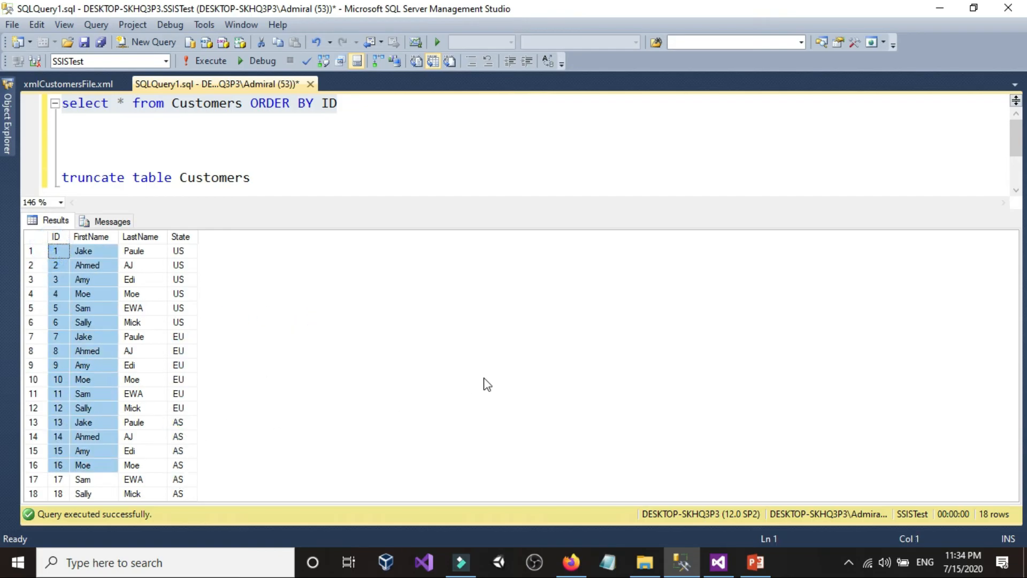
Step: Switch to File Explorer, view xmlCustomersFile1.xml in Notepad through its last customer record, and close it
{"action": "left_click", "coordinate": [645, 562]}
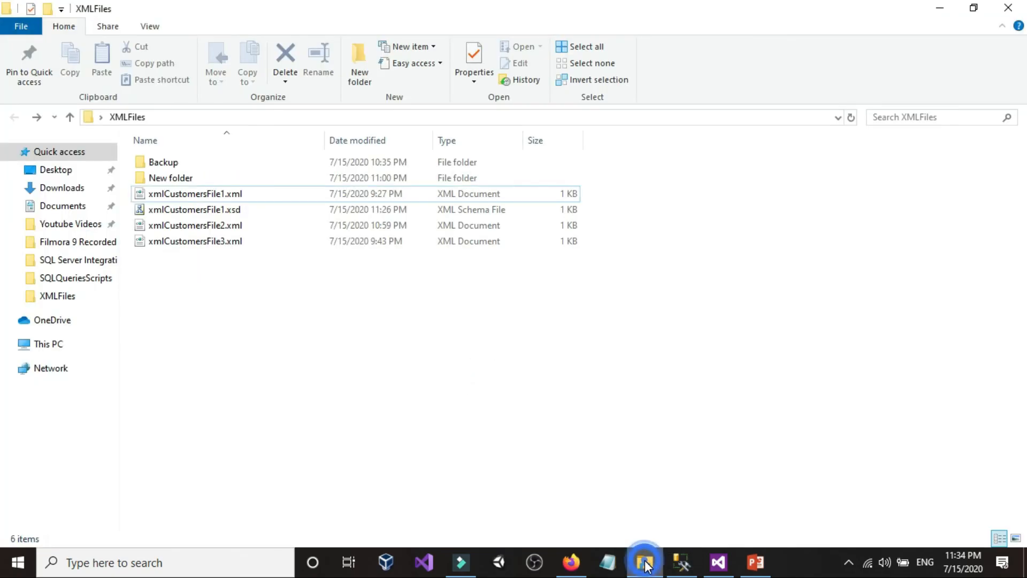
{"action": "right_click", "coordinate": [220, 195]}
{"action": "mouse_move", "coordinate": [469, 287]}
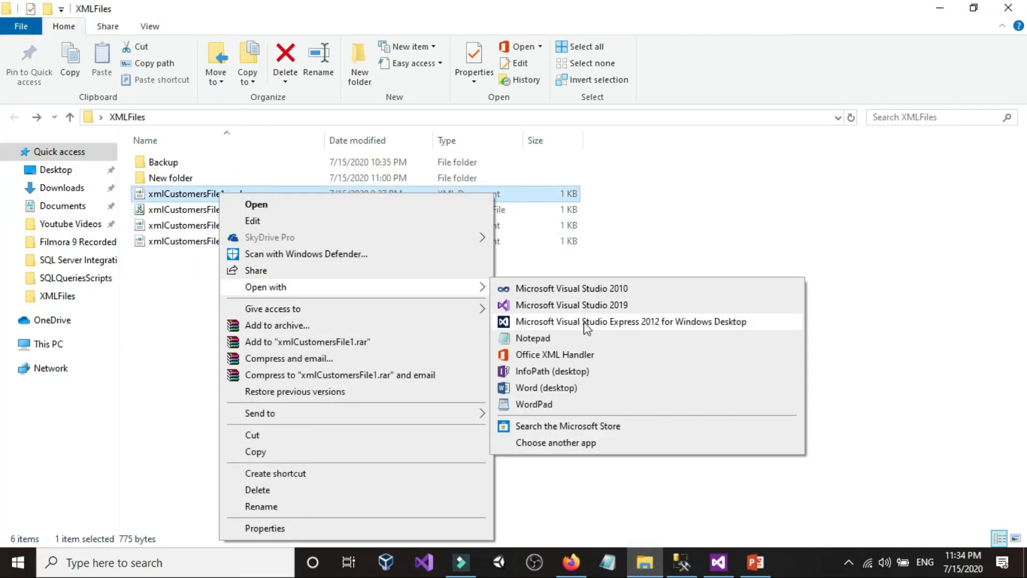
{"action": "left_click", "coordinate": [560, 338]}
{"action": "left_click", "coordinate": [387, 306]}
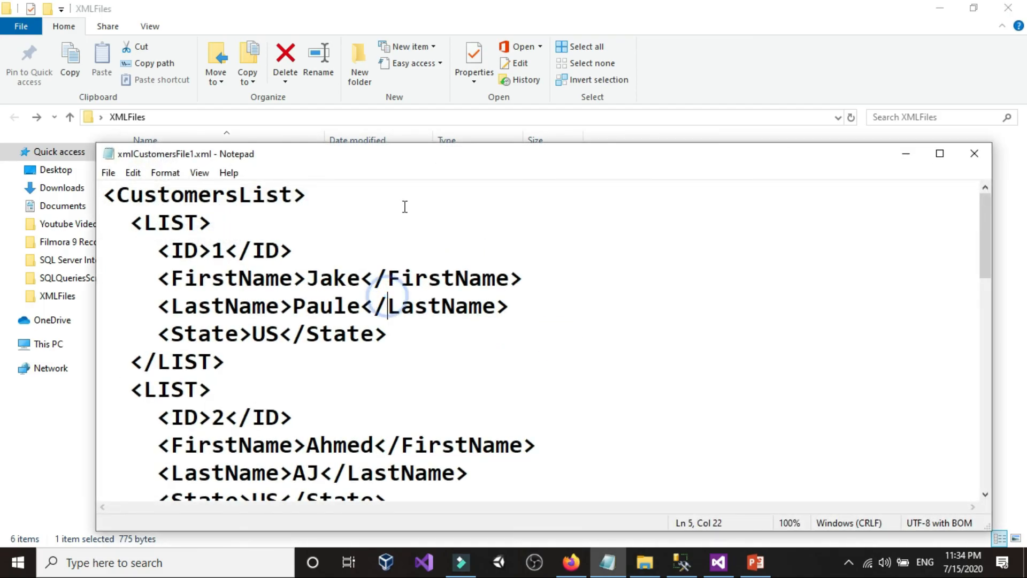
{"action": "double_click", "coordinate": [438, 155]}
{"action": "scroll", "coordinate": [169, 184], "scroll_direction": "down", "scroll_amount": 4}
{"action": "scroll", "coordinate": [169, 184], "scroll_direction": "up", "scroll_amount": 4}
{"action": "scroll", "coordinate": [130, 196], "scroll_direction": "down", "scroll_amount": 7}
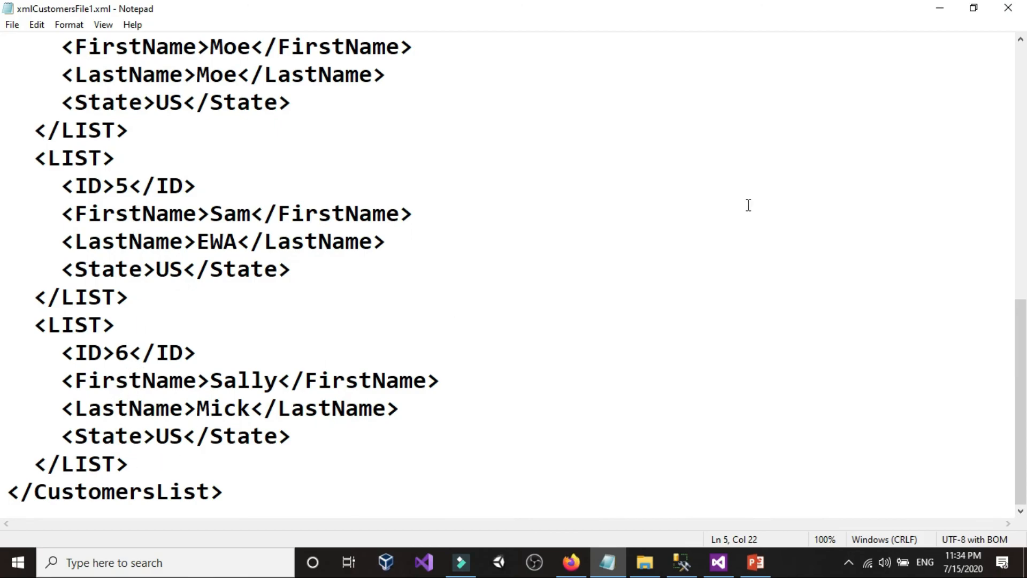
{"action": "left_click", "coordinate": [1007, 7]}
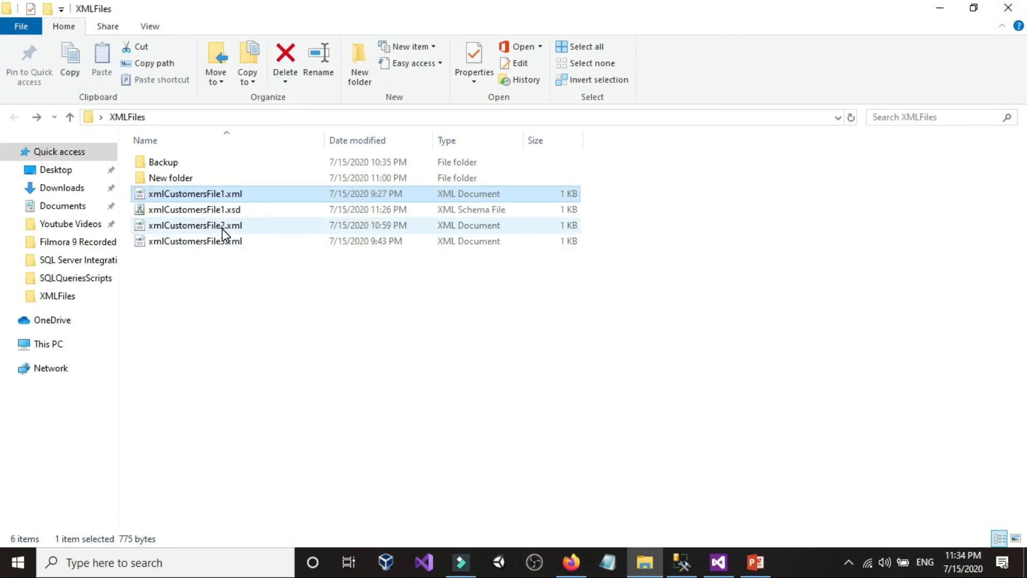
Step: View xmlCustomersFile2.xml in Notepad, check the ID and State values of its customer records, and close it
{"action": "right_click", "coordinate": [223, 229]}
{"action": "mouse_move", "coordinate": [486, 294]}
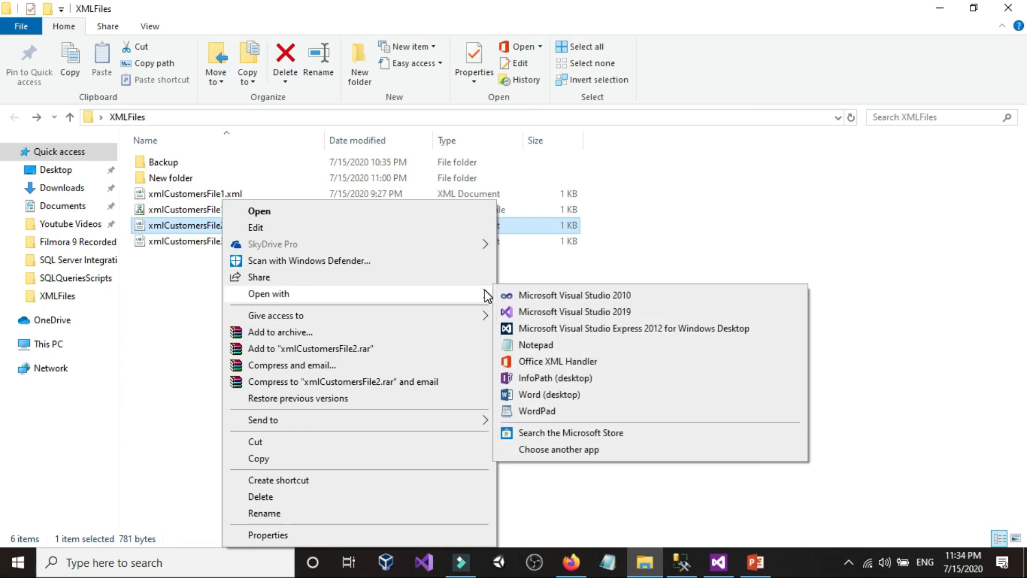
{"action": "left_click", "coordinate": [535, 344]}
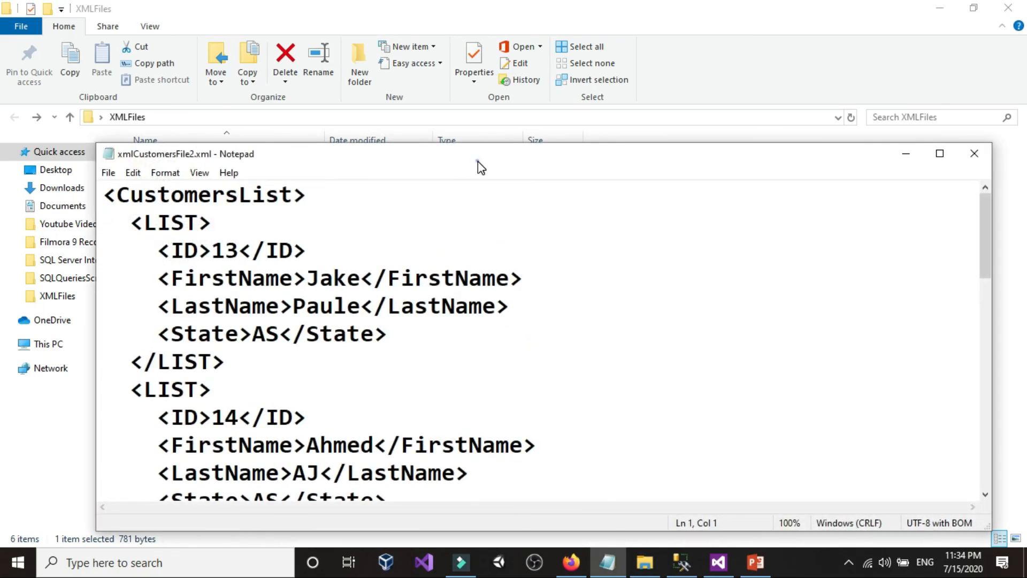
{"action": "double_click", "coordinate": [477, 162]}
{"action": "left_click", "coordinate": [131, 104]}
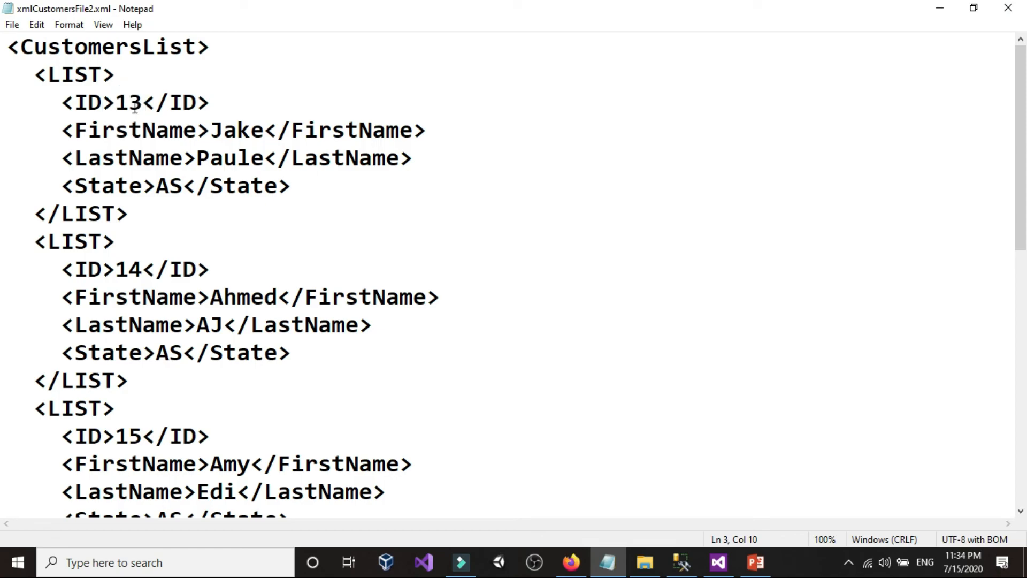
{"action": "double_click", "coordinate": [171, 186]}
{"action": "scroll", "coordinate": [171, 186], "scroll_direction": "down", "scroll_amount": 7}
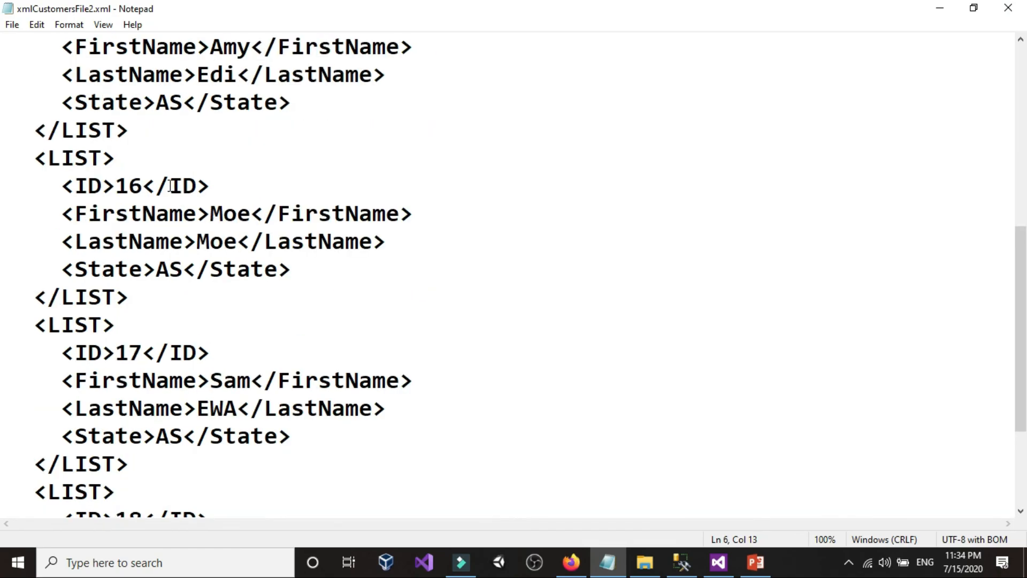
{"action": "double_click", "coordinate": [137, 353]}
{"action": "left_click", "coordinate": [170, 436]}
{"action": "left_click", "coordinate": [1008, 9]}
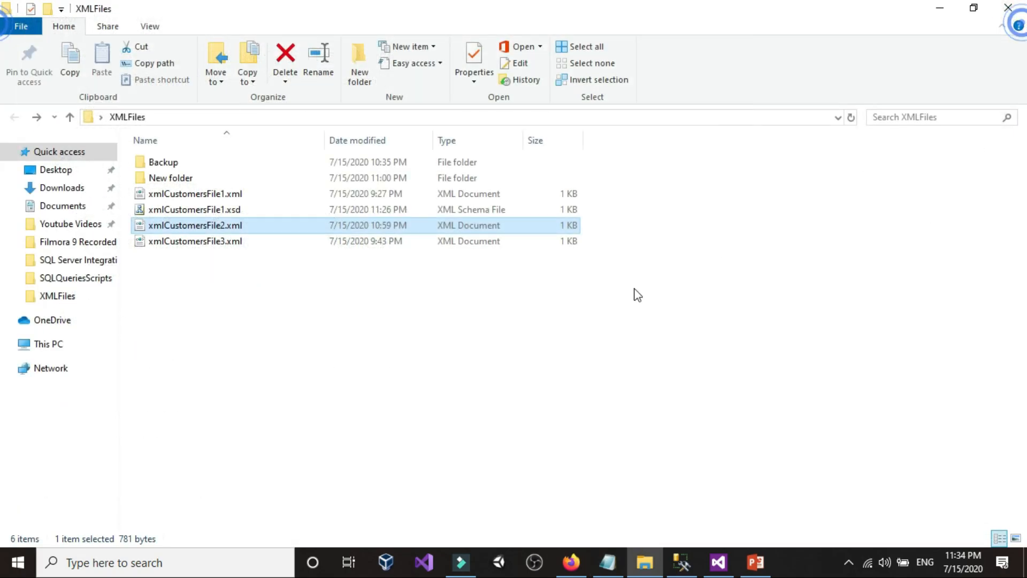
Step: View xmlCustomersFile3.xml in Notepad, check the ID and State values of its first and last records, and close it
{"action": "right_click", "coordinate": [213, 242]}
{"action": "mouse_move", "coordinate": [463, 294]}
{"action": "left_click", "coordinate": [518, 346]}
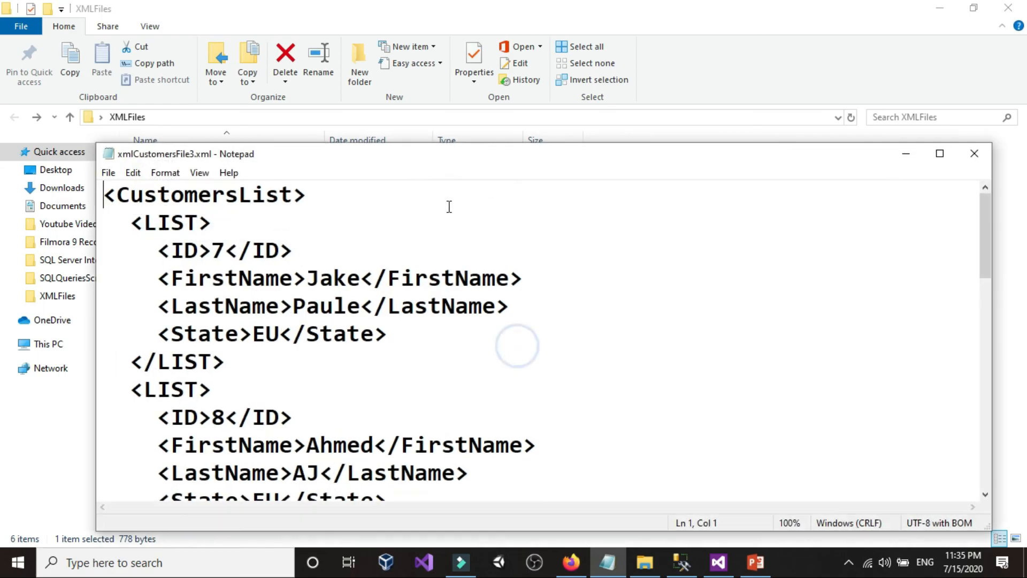
{"action": "double_click", "coordinate": [443, 161]}
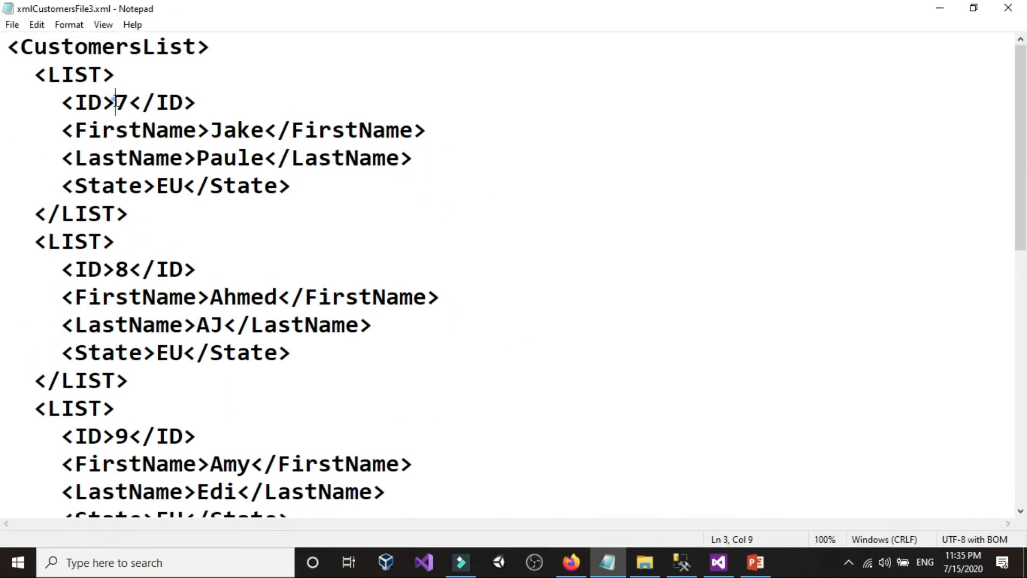
{"action": "left_click", "coordinate": [169, 183]}
{"action": "scroll", "coordinate": [168, 183], "scroll_direction": "down", "scroll_amount": 7}
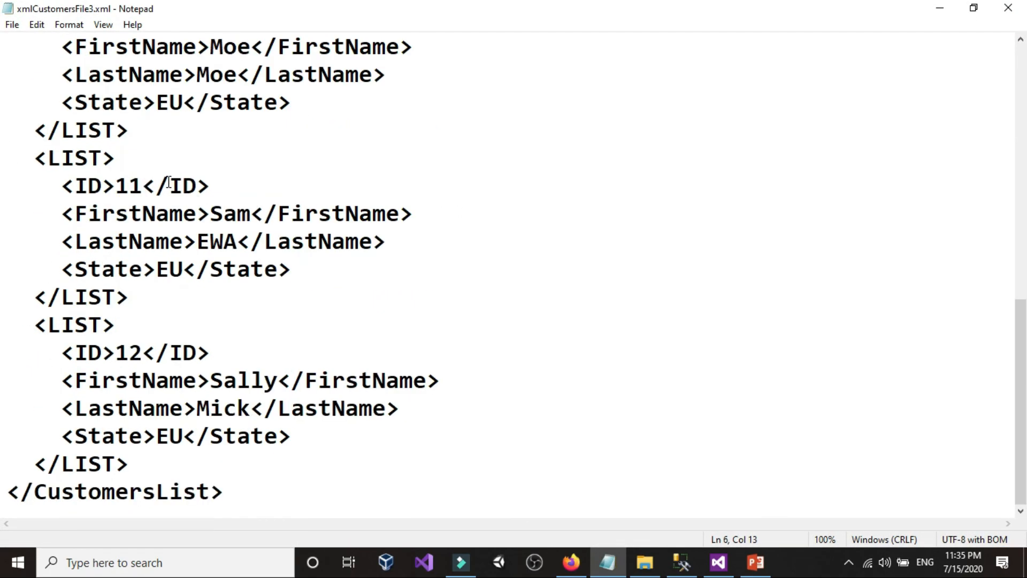
{"action": "left_click", "coordinate": [129, 352]}
{"action": "left_click", "coordinate": [166, 436]}
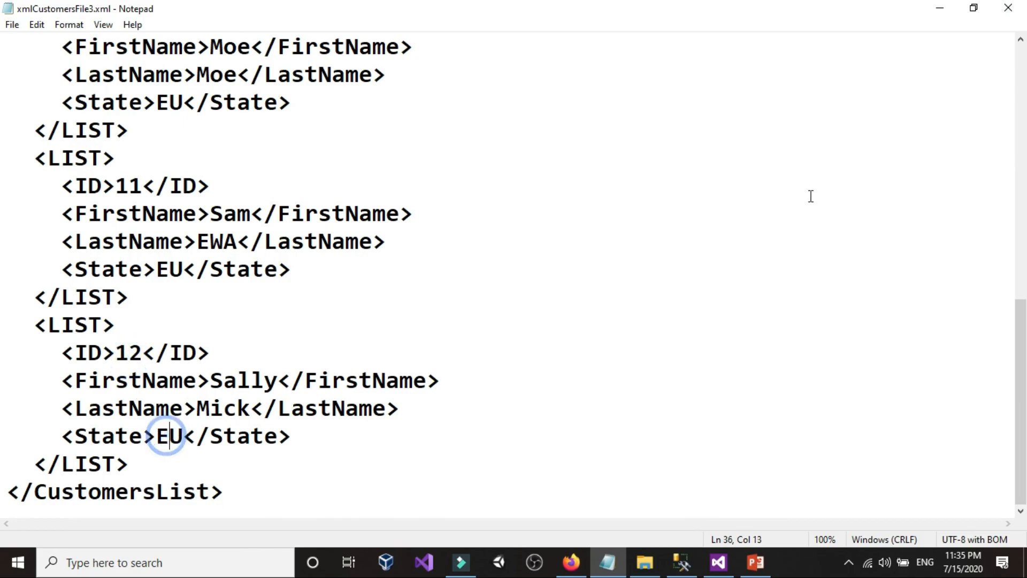
{"action": "left_click", "coordinate": [1006, 15]}
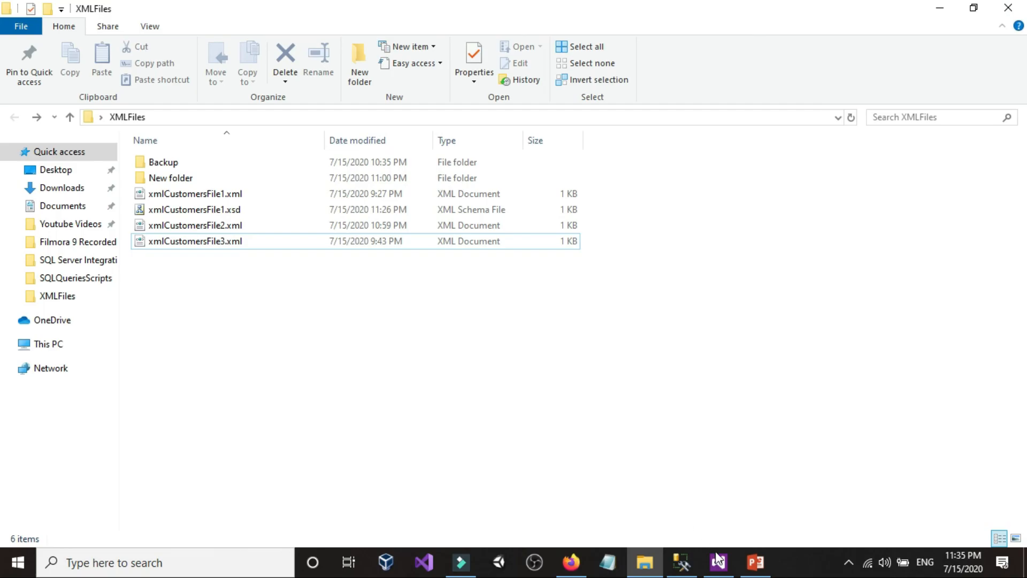
Step: Compare the IDs in the Customers results in SQL Server Management Studio with the files, and return to the package in Visual Studio
{"action": "left_click", "coordinate": [682, 561]}
{"action": "left_click", "coordinate": [232, 332]}
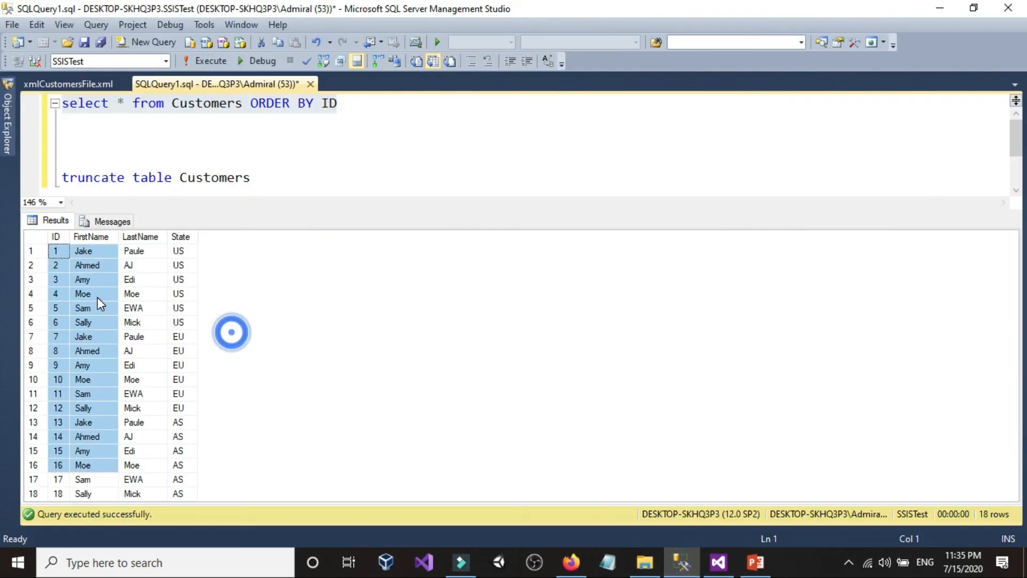
{"action": "left_click", "coordinate": [81, 279]}
{"action": "left_click_drag", "start_coordinate": [59, 251], "coordinate": [62, 533]}
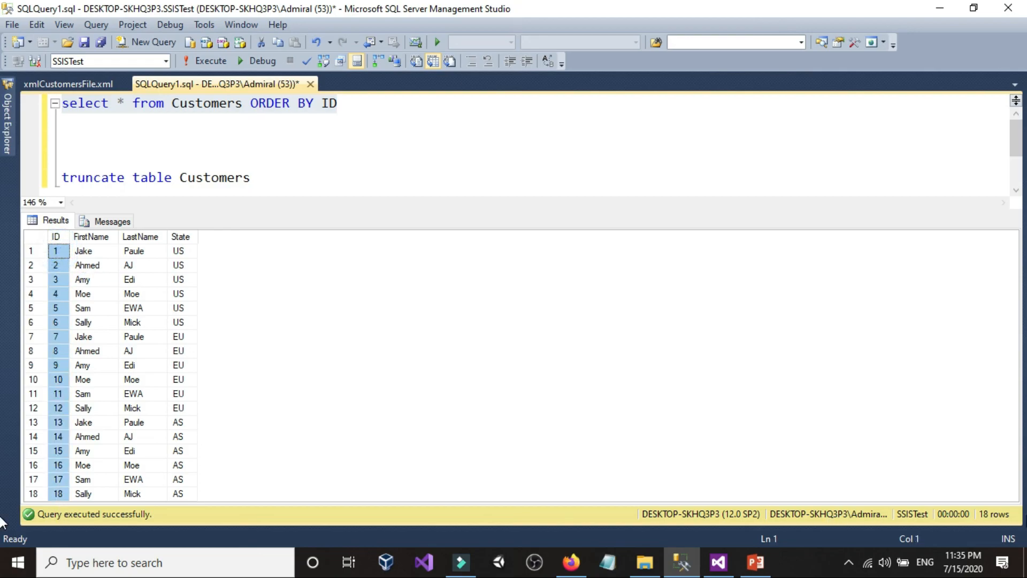
{"action": "left_click", "coordinate": [715, 554]}
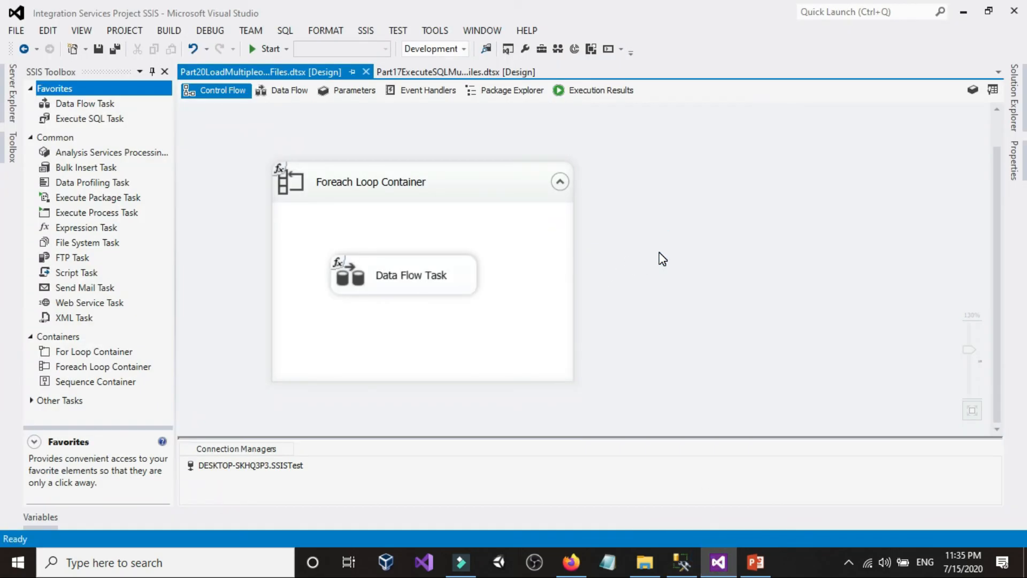